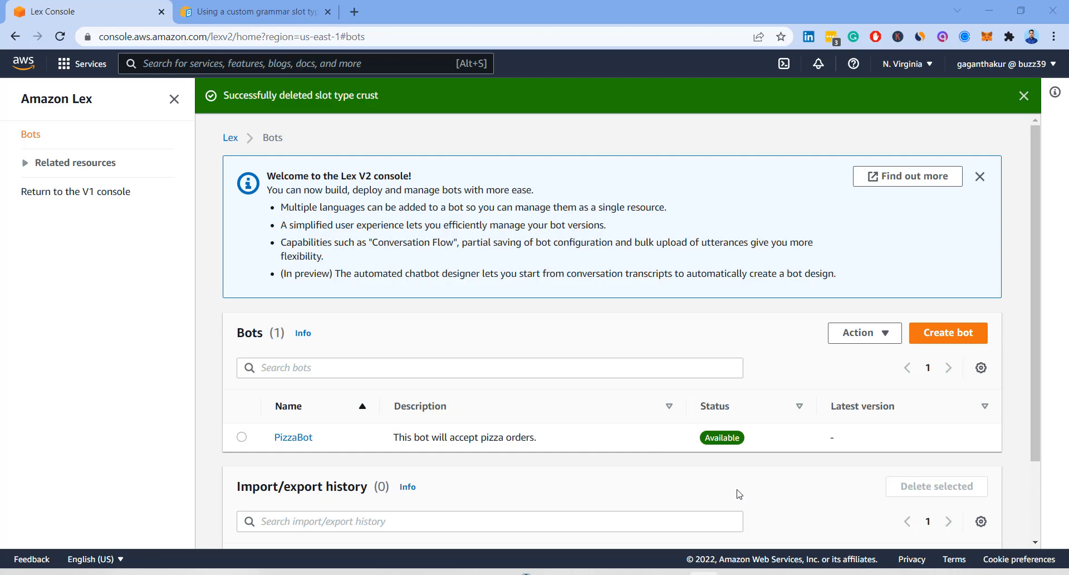
Step: Review the conversation flow in the PizzaBot diagram image in Photos, and return to the Lex console
{"action": "left_click", "coordinate": [642, 574]}
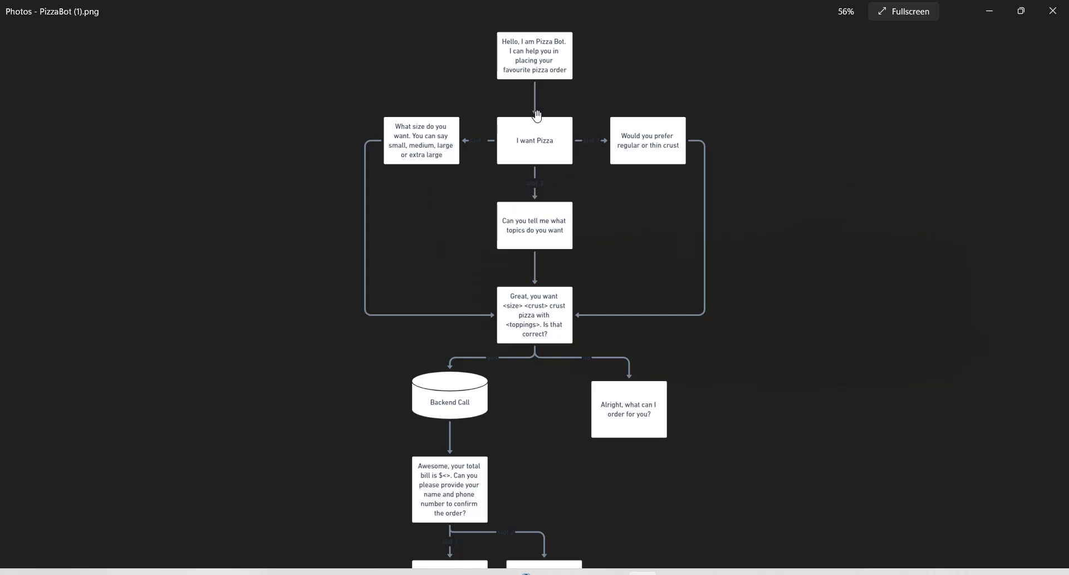
{"action": "left_click", "coordinate": [989, 11]}
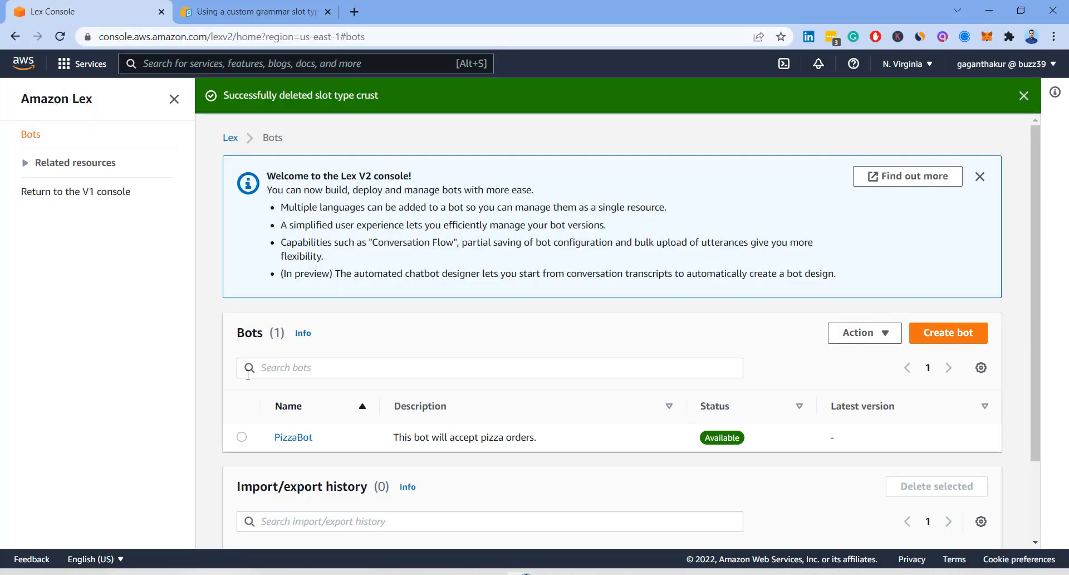
Step: Open the English (US) slot types of PizzaBot and show the options for adding a slot type
{"action": "left_click", "coordinate": [290, 437]}
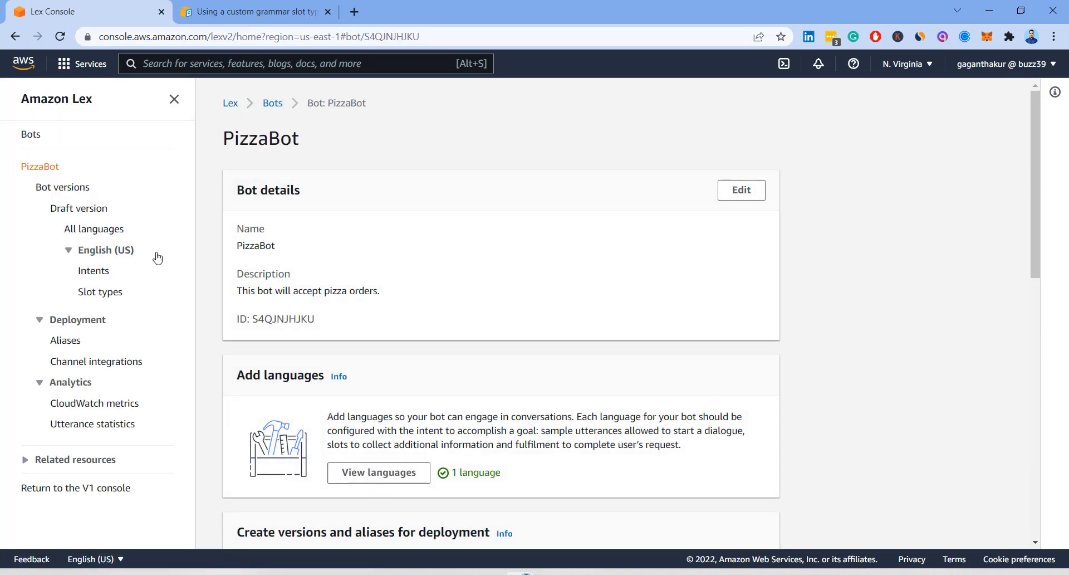
{"action": "left_click", "coordinate": [98, 273]}
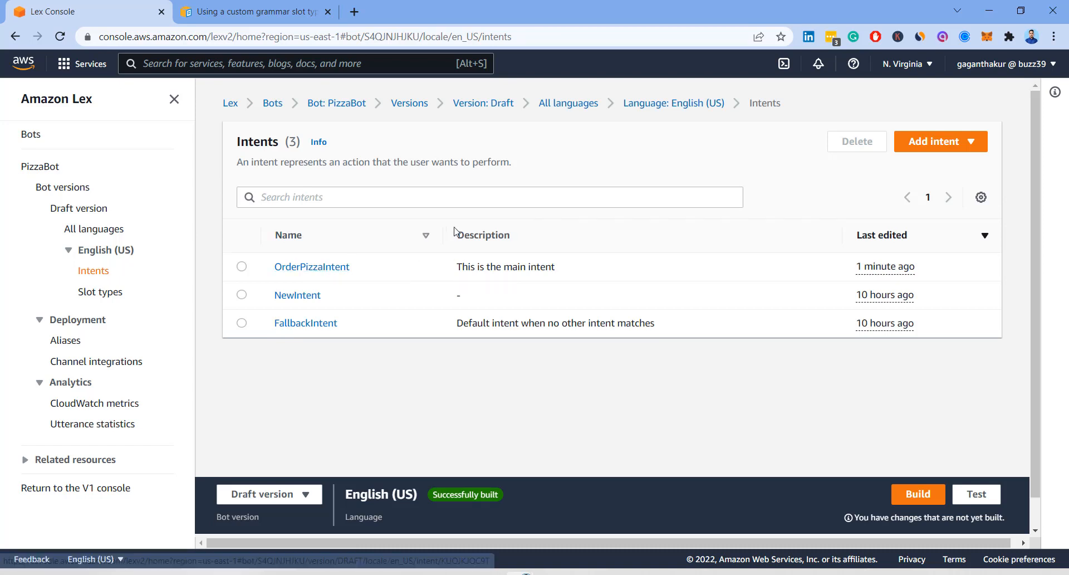
{"action": "left_click", "coordinate": [101, 293]}
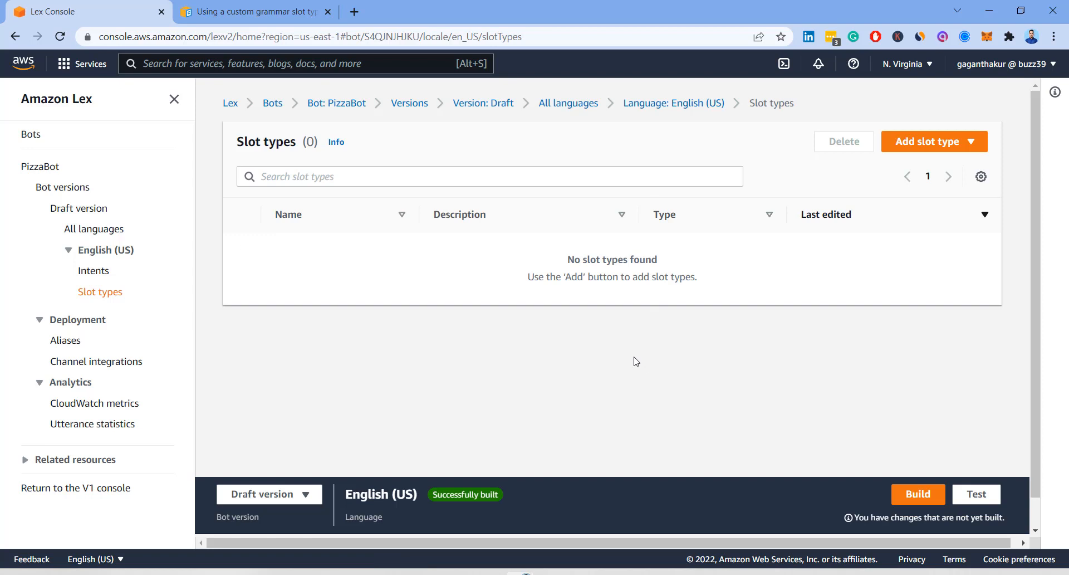
{"action": "left_click", "coordinate": [972, 151]}
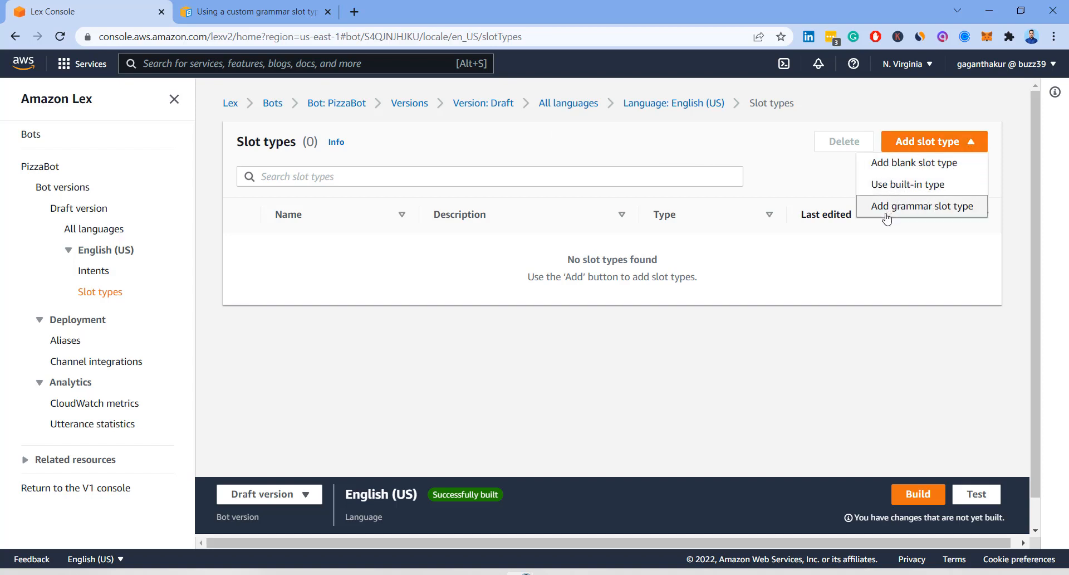
Step: Examine the card_number grammar example and its explanation in the documentation on custom grammar slot types
{"action": "left_click", "coordinate": [276, 5]}
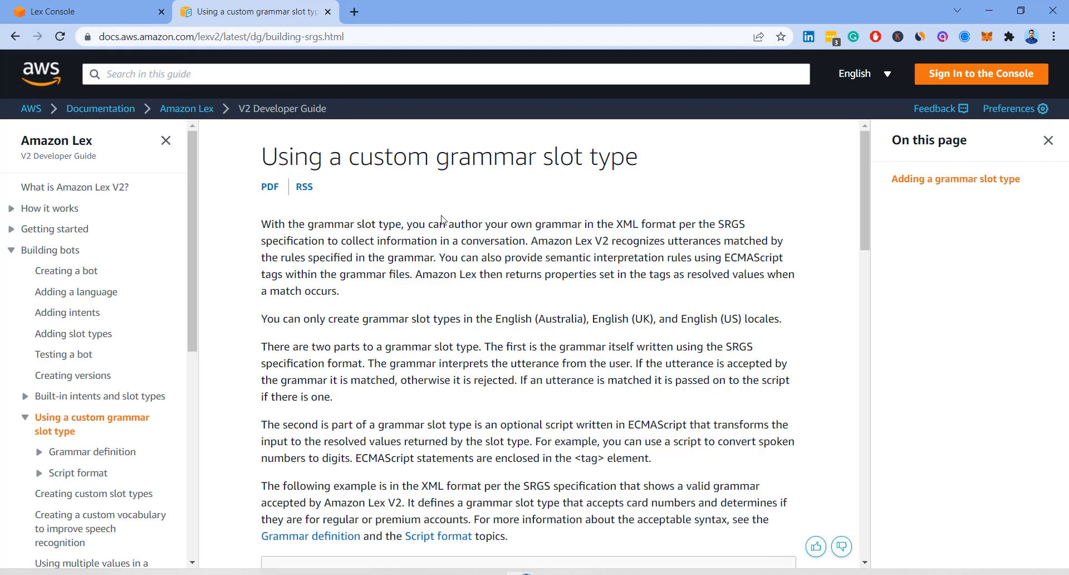
{"action": "scroll", "coordinate": [442, 220], "scroll_direction": "down", "scroll_amount": 8}
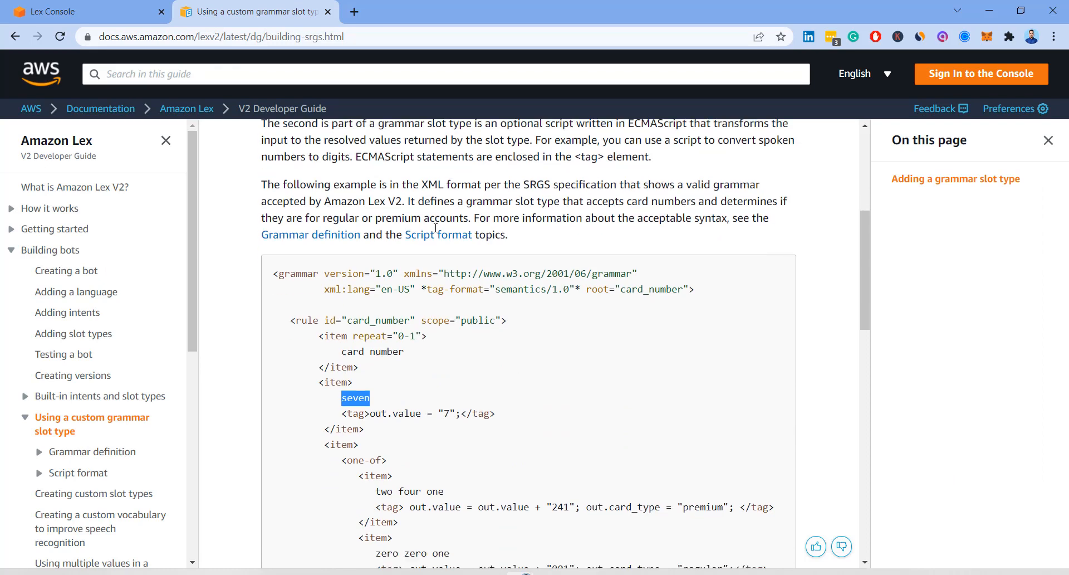
{"action": "left_click", "coordinate": [434, 236]}
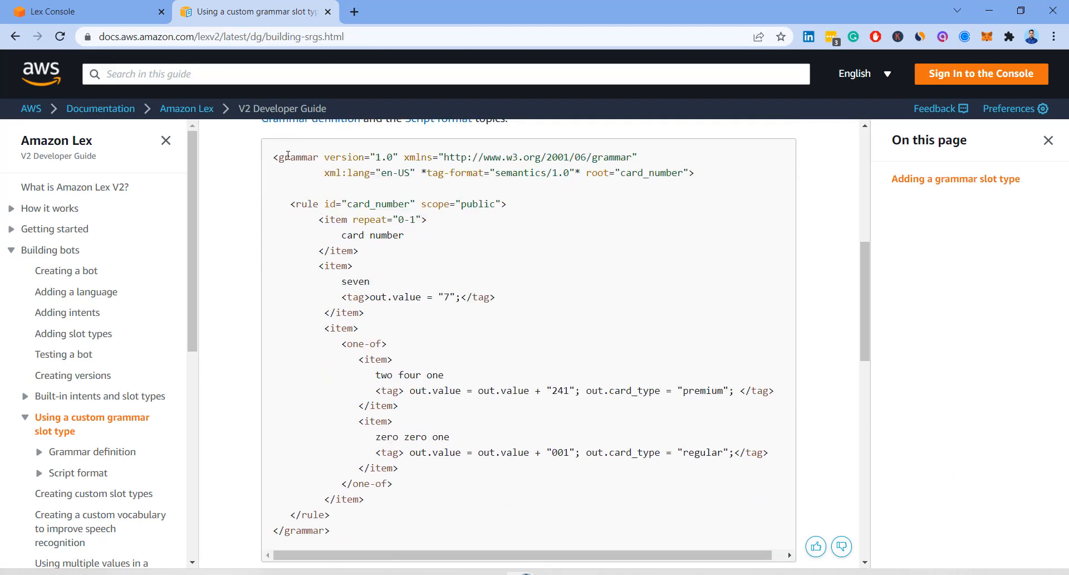
{"action": "left_click_drag", "start_coordinate": [274, 158], "coordinate": [376, 531]}
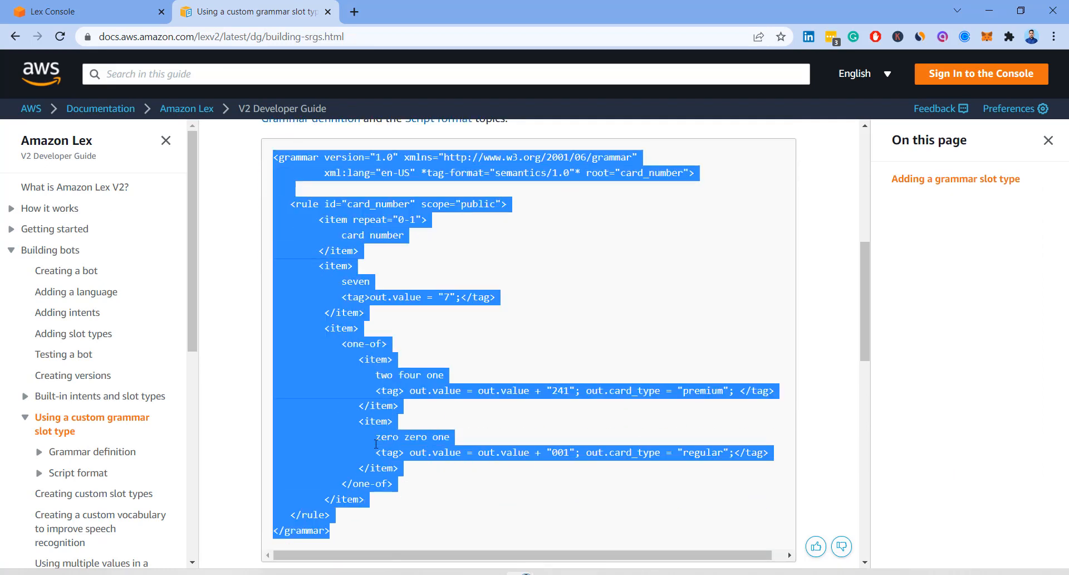
{"action": "left_click", "coordinate": [405, 314]}
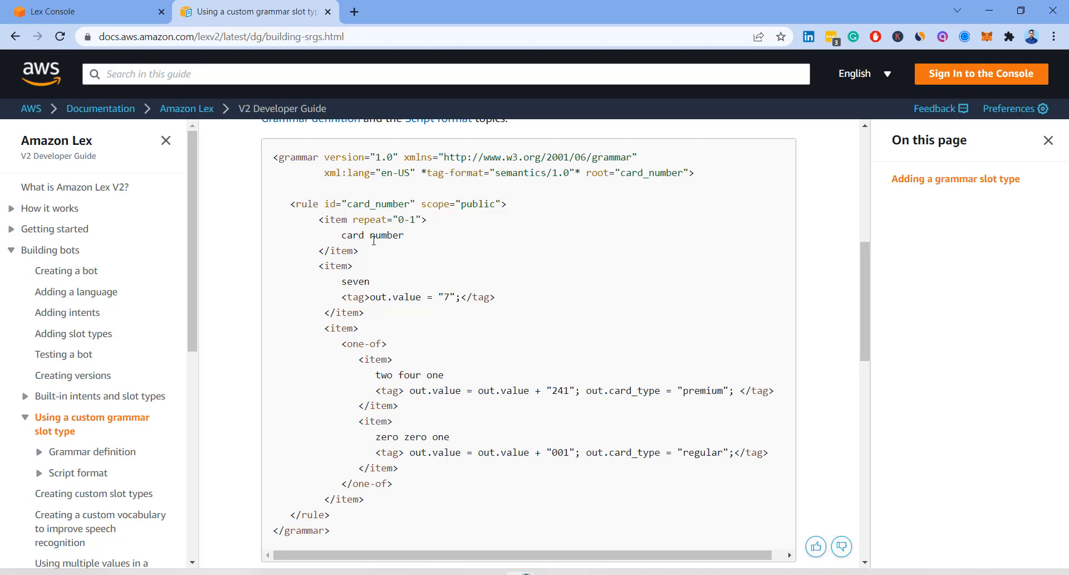
{"action": "left_click_drag", "start_coordinate": [342, 280], "coordinate": [372, 282]}
{"action": "left_click_drag", "start_coordinate": [381, 375], "coordinate": [445, 376]}
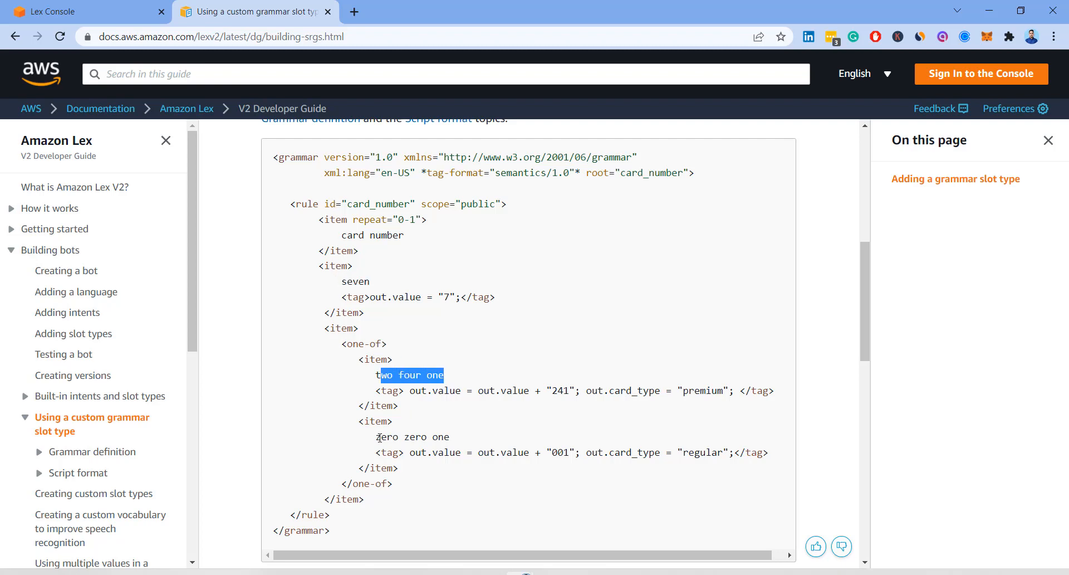
{"action": "left_click_drag", "start_coordinate": [377, 438], "coordinate": [444, 437]}
{"action": "scroll", "coordinate": [496, 303], "scroll_direction": "down", "scroll_amount": 5}
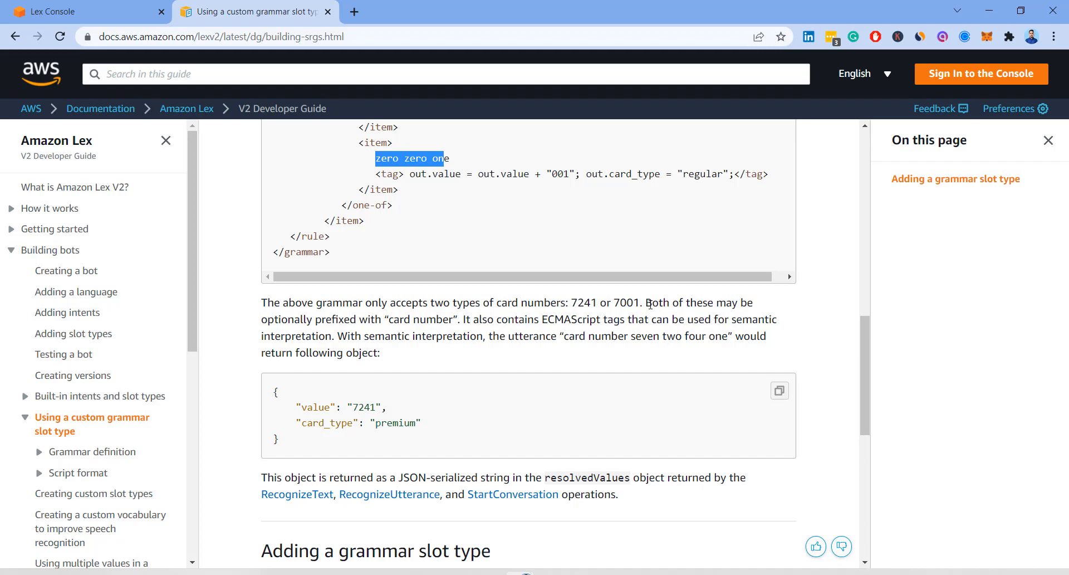
Step: Add a blank slot type named PizzaSize in the Lex console
{"action": "left_click", "coordinate": [89, 11]}
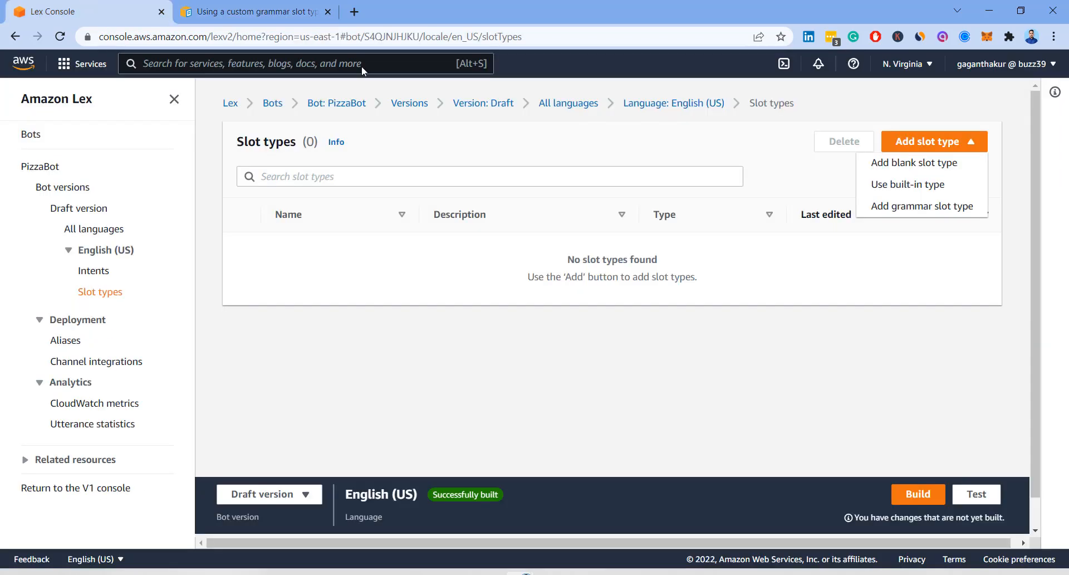
{"action": "left_click", "coordinate": [905, 169]}
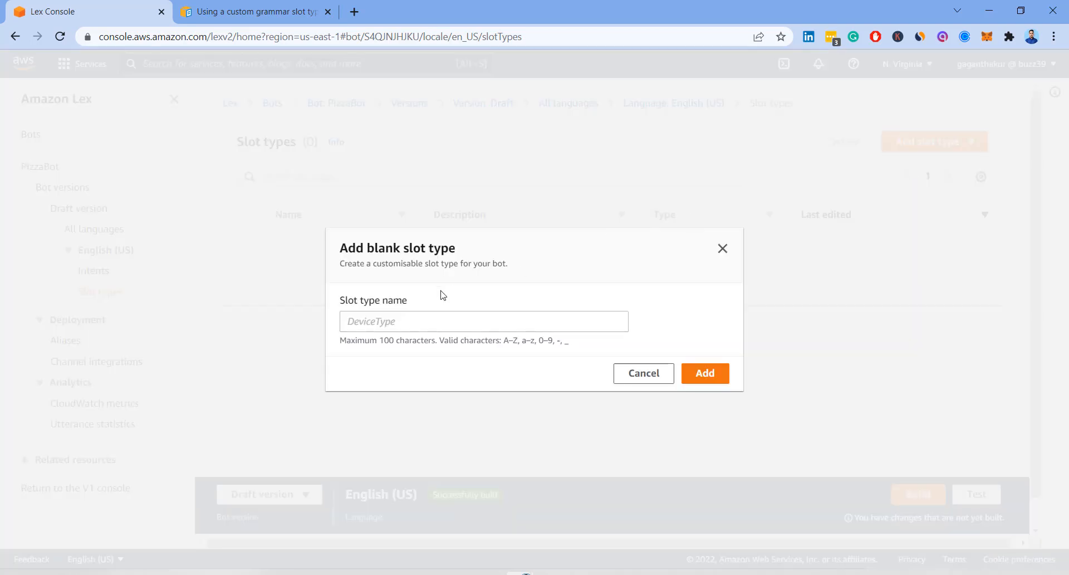
{"action": "left_click", "coordinate": [415, 320]}
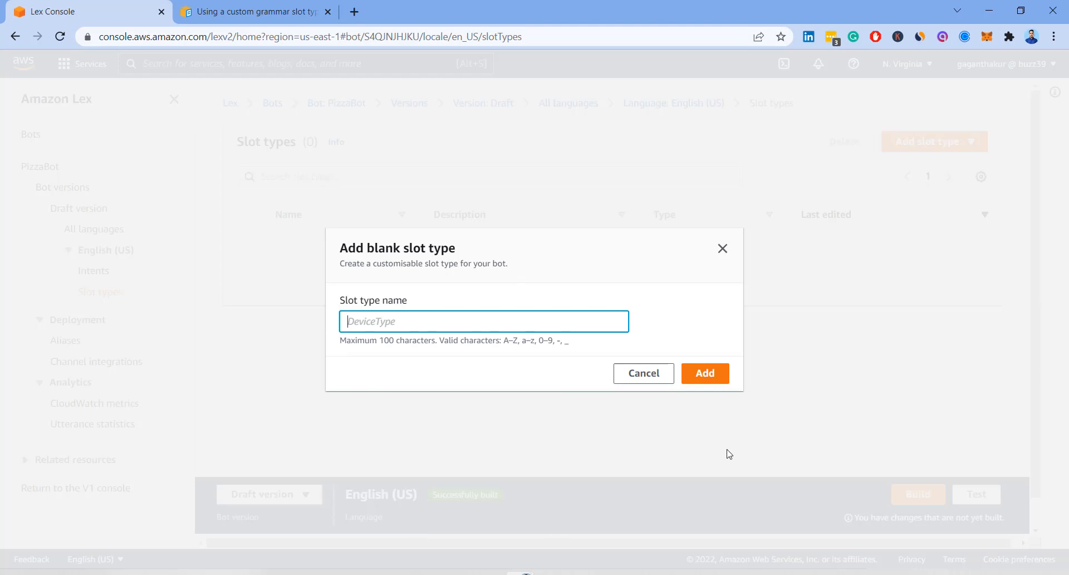
{"action": "left_click", "coordinate": [500, 357]}
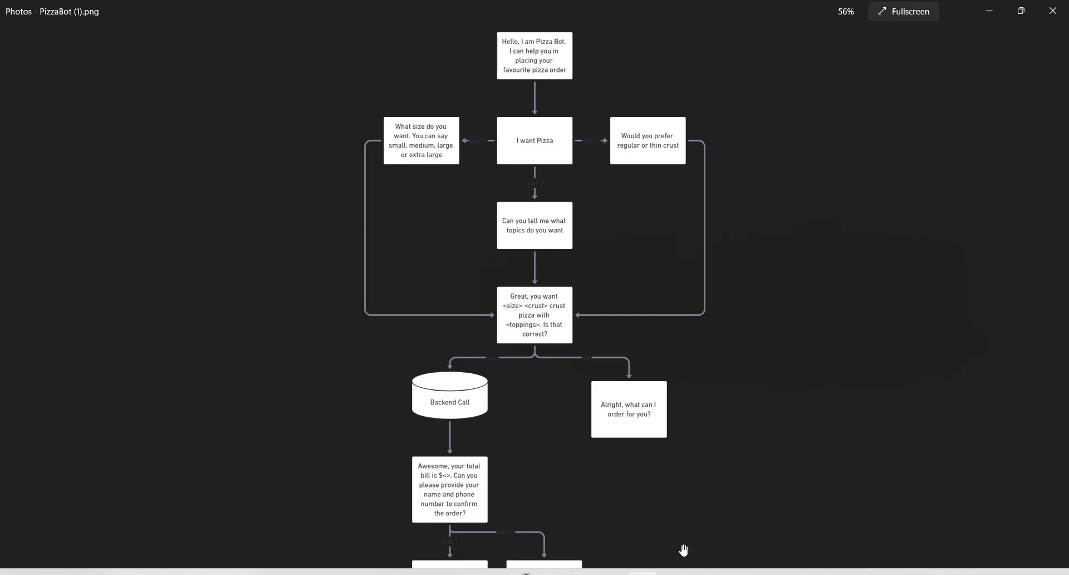
{"action": "key", "text": "alt+Tab"}
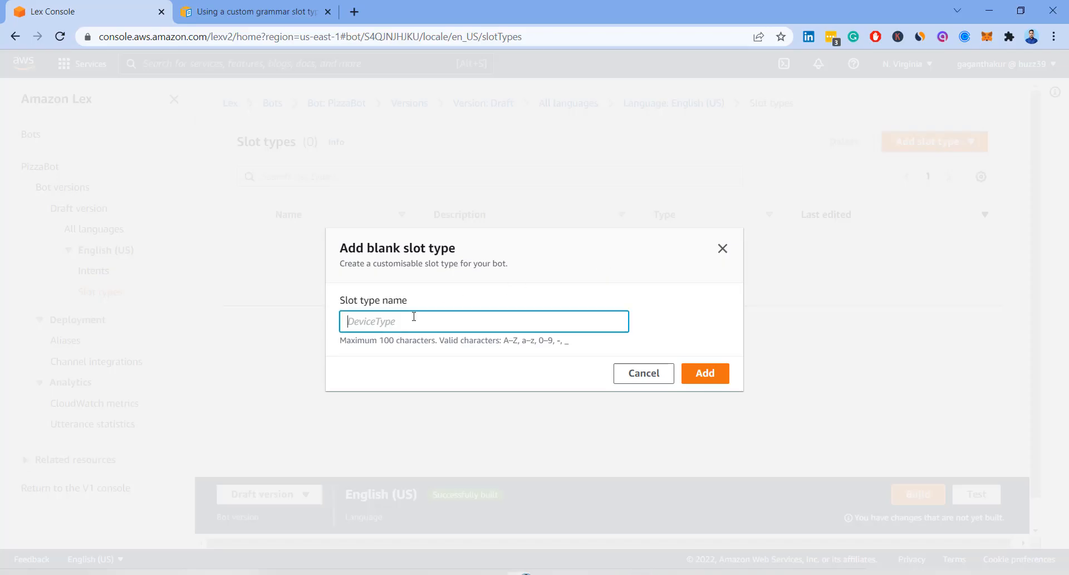
{"action": "type", "text": "PizzaSize"}
{"action": "left_click", "coordinate": [706, 375]}
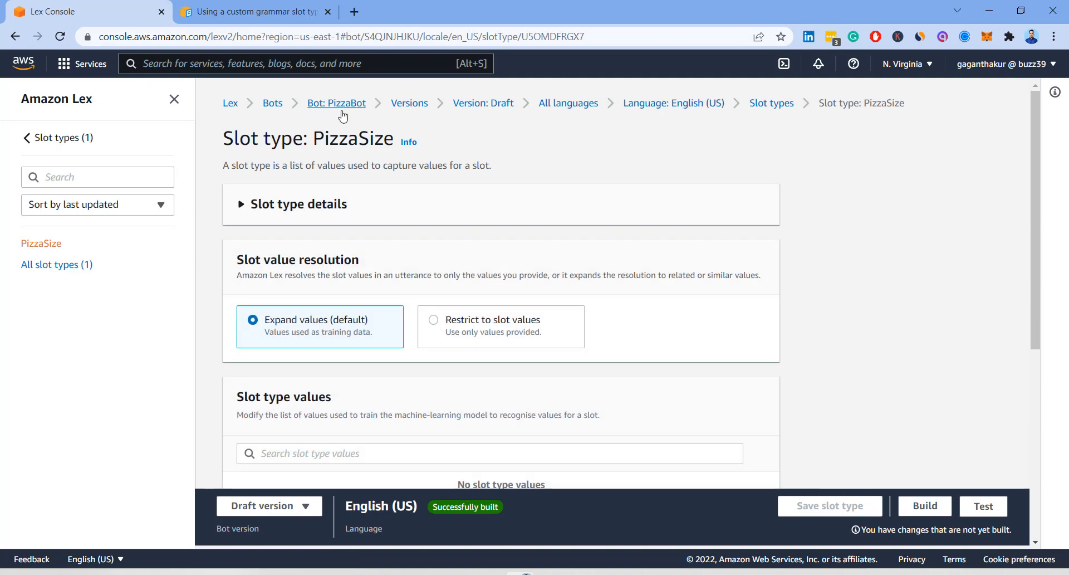
Step: Expand the slot type details and enter the description "This will collect pizza size"
{"action": "left_click", "coordinate": [282, 205]}
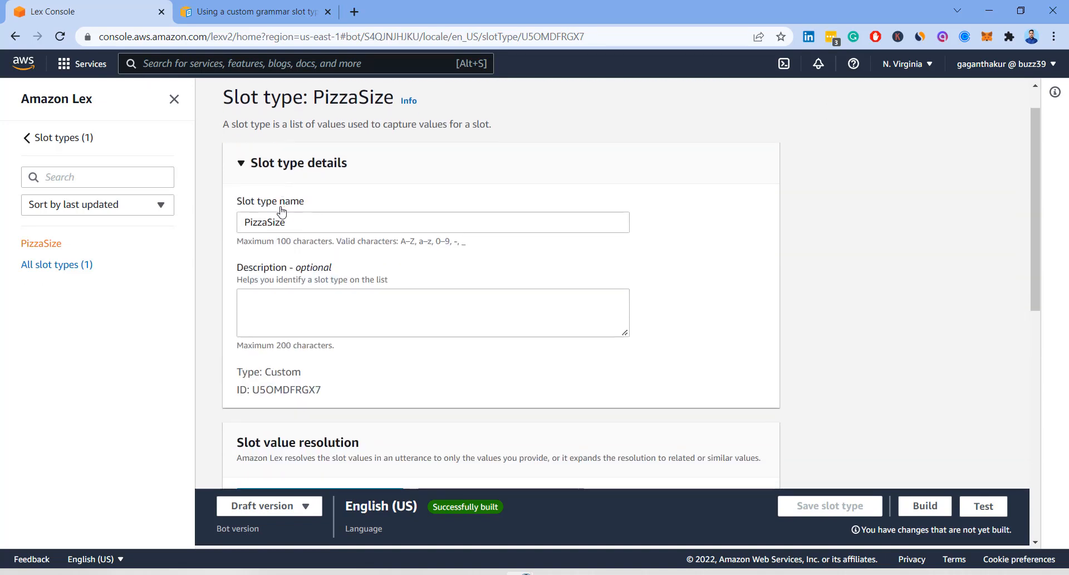
{"action": "scroll", "coordinate": [281, 210], "scroll_direction": "down", "scroll_amount": 1}
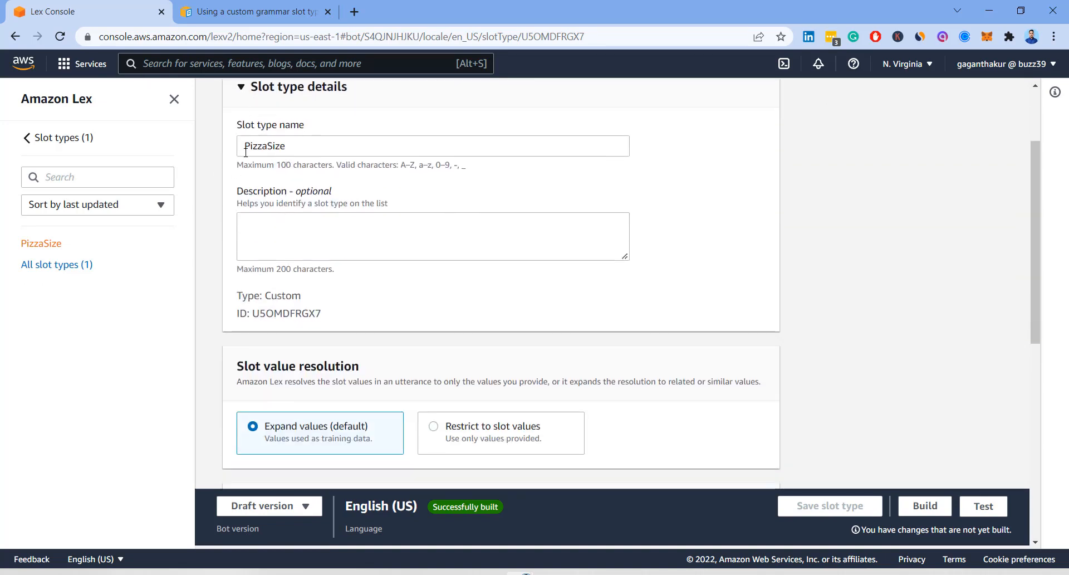
{"action": "left_click", "coordinate": [258, 226]}
{"action": "type", "text": "Th"}
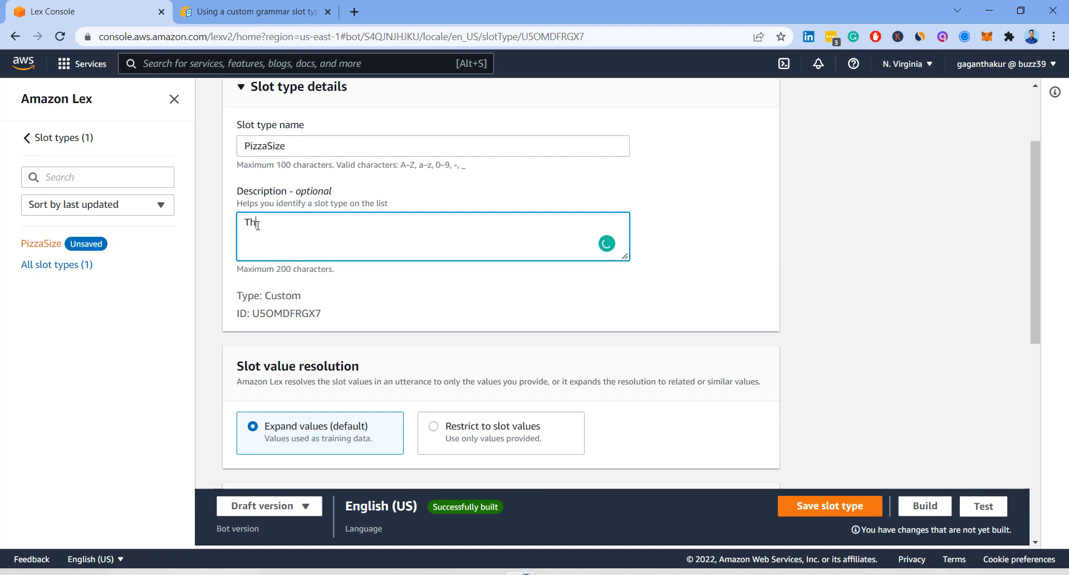
{"action": "type", "text": "is will collect pizza size"}
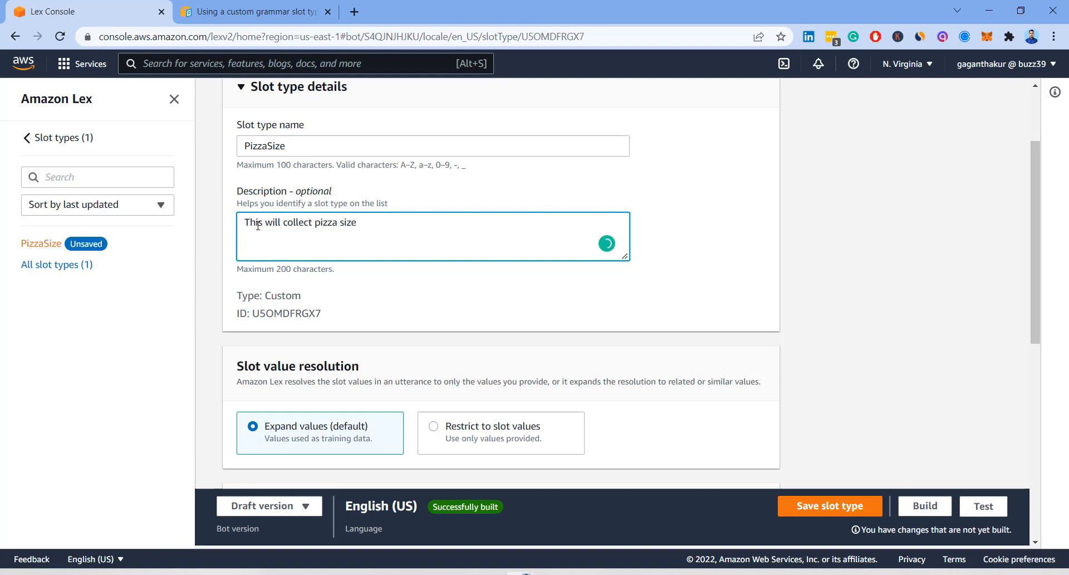
Step: Try Restrict to slot values as the slot value resolution, and set it back to Expand values (default)
{"action": "scroll", "coordinate": [364, 295], "scroll_direction": "down", "scroll_amount": 2}
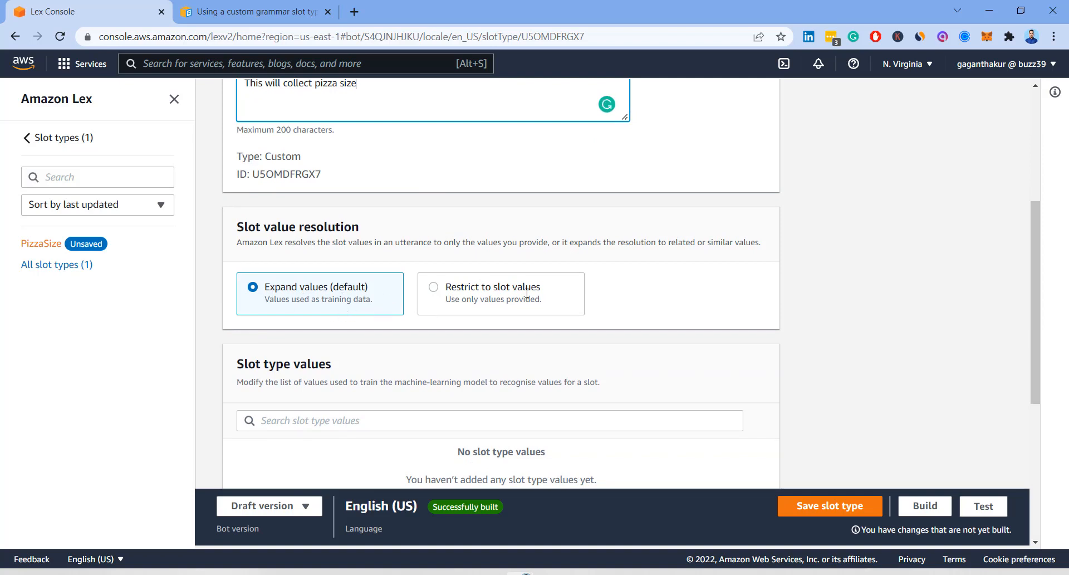
{"action": "left_click", "coordinate": [436, 295]}
{"action": "scroll", "coordinate": [579, 240], "scroll_direction": "down", "scroll_amount": 3}
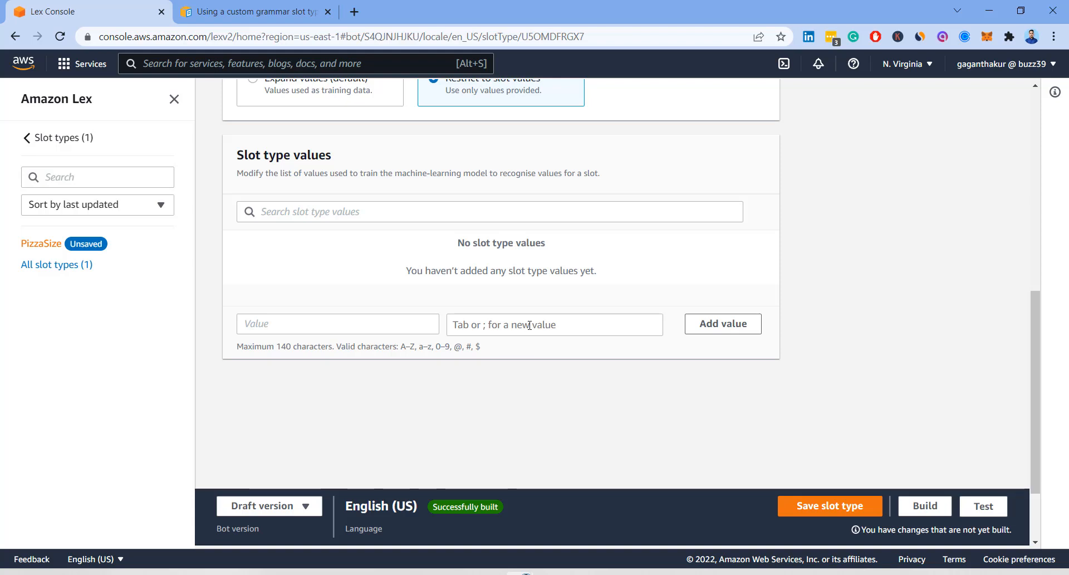
{"action": "scroll", "coordinate": [530, 312], "scroll_direction": "up", "scroll_amount": 2}
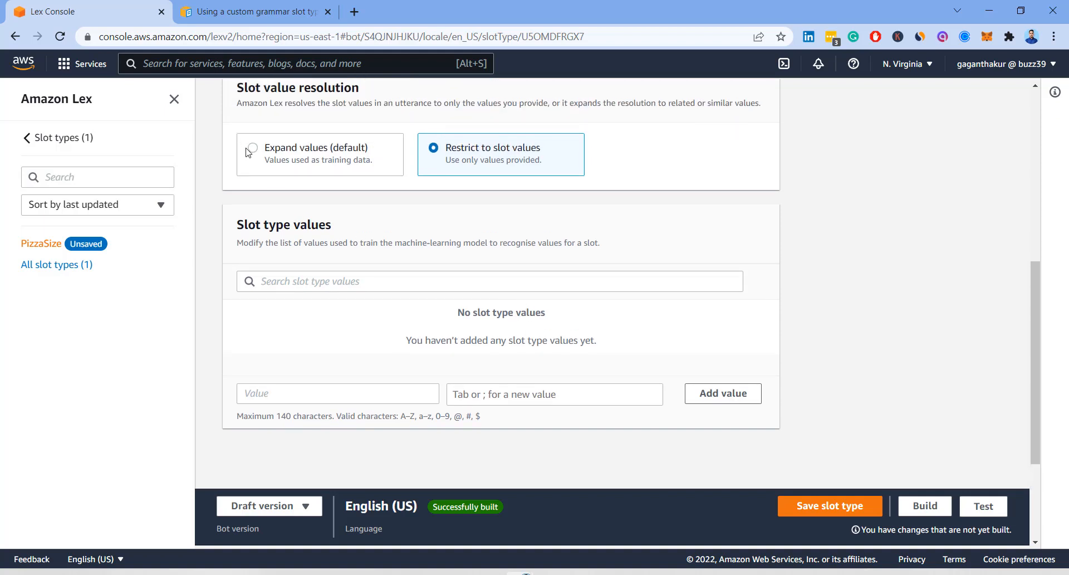
{"action": "left_click", "coordinate": [249, 150]}
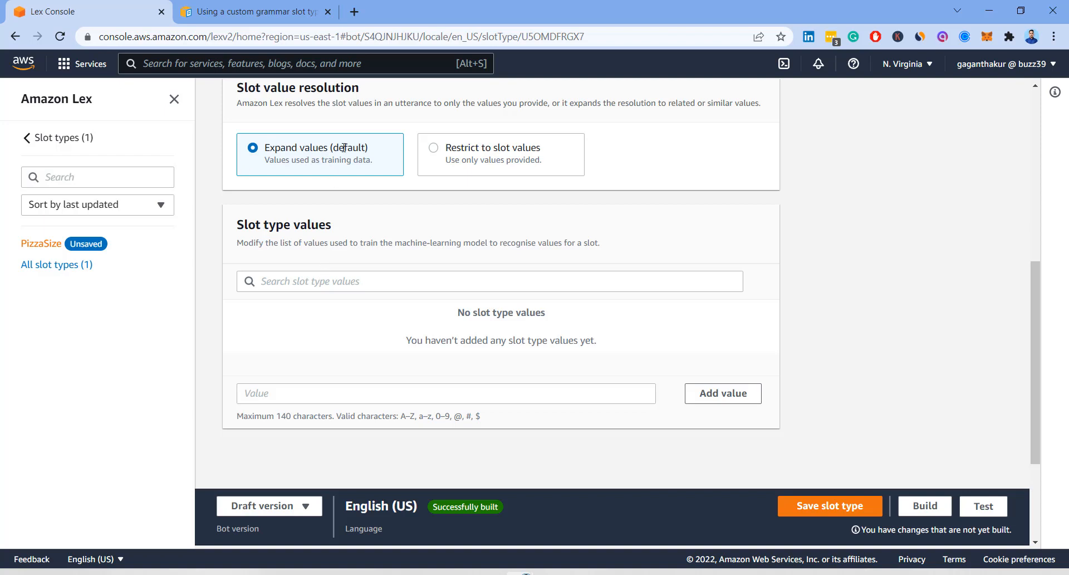
Step: Add the slot type values "thin" and "regular" to PizzaSize
{"action": "left_click", "coordinate": [286, 395]}
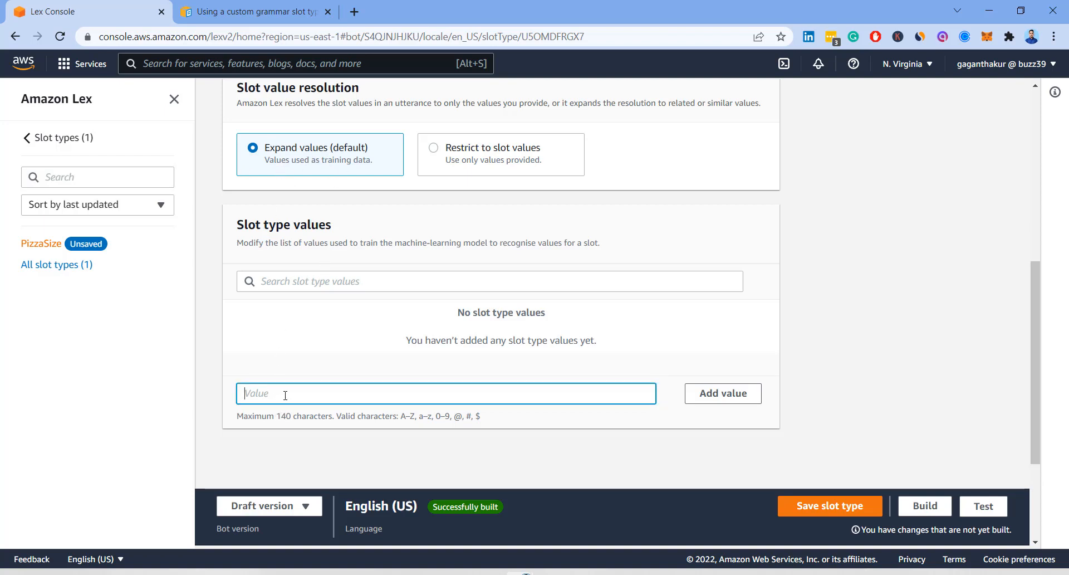
{"action": "type", "text": "thin"}
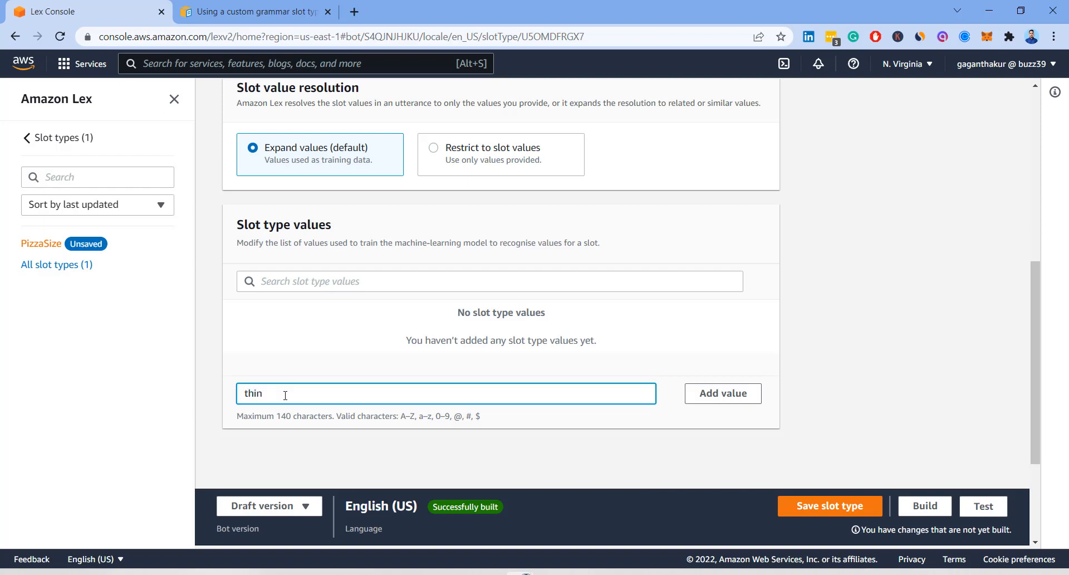
{"action": "left_click", "coordinate": [711, 397]}
{"action": "left_click", "coordinate": [442, 394]}
{"action": "type", "text": "re"}
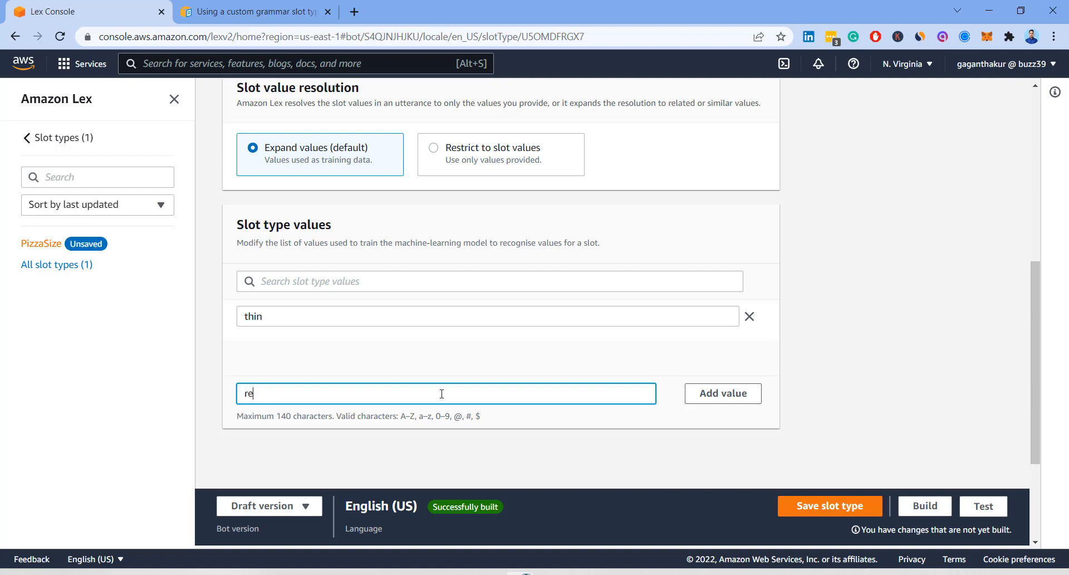
{"action": "type", "text": "gilar"}
{"action": "key", "text": "BackSpace"}
{"action": "key", "text": "BackSpace"}
{"action": "key", "text": "BackSpace"}
{"action": "key", "text": "BackSpace"}
{"action": "type", "text": "ular"}
{"action": "left_click", "coordinate": [734, 396]}
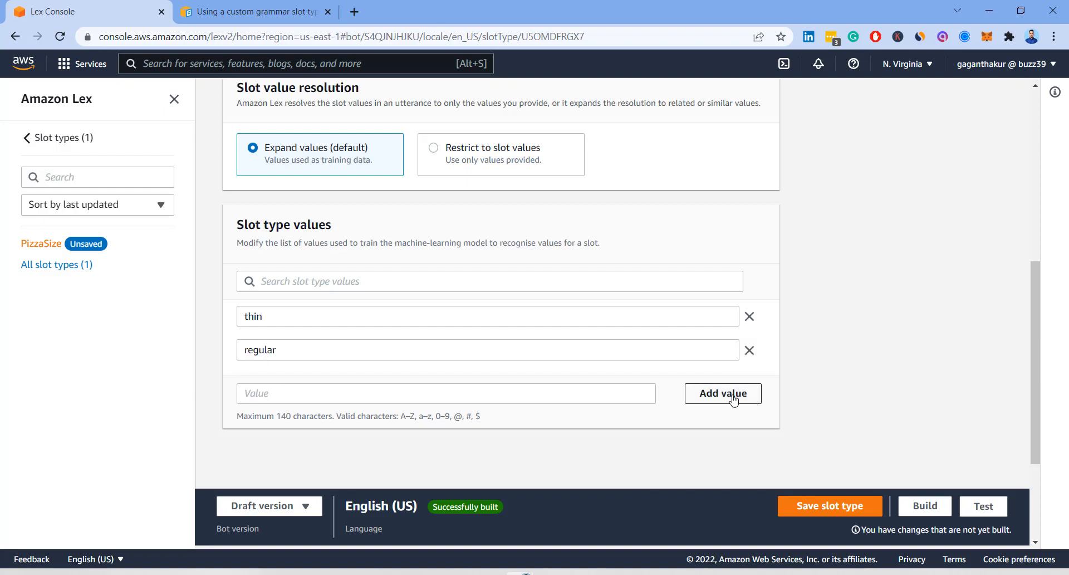
Step: Save the PizzaSize slot type with its description and values
{"action": "scroll", "coordinate": [327, 287], "scroll_direction": "down", "scroll_amount": 2}
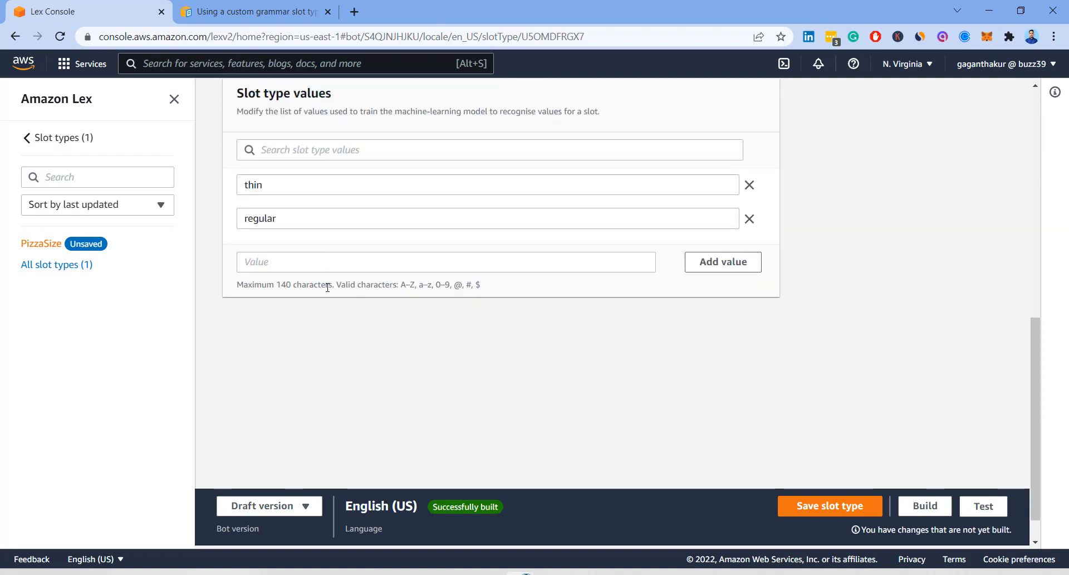
{"action": "scroll", "coordinate": [319, 288], "scroll_direction": "up", "scroll_amount": 2}
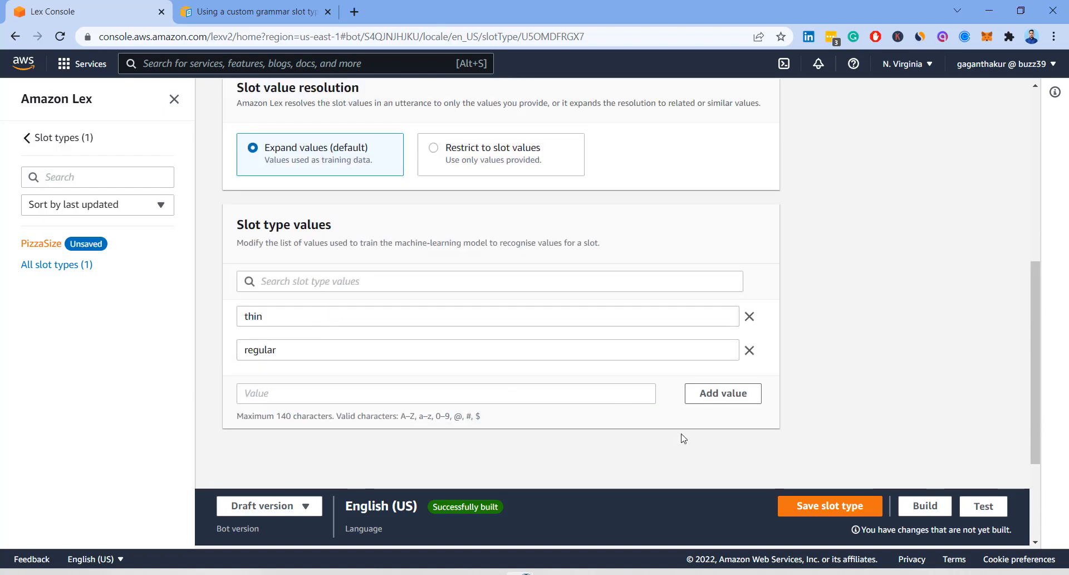
{"action": "left_click", "coordinate": [824, 506]}
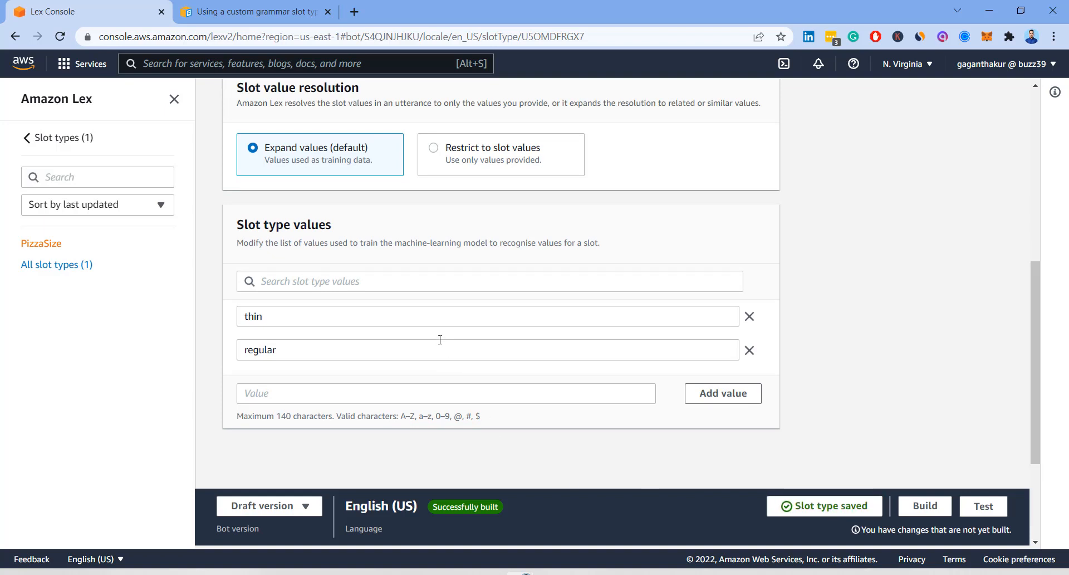
{"action": "scroll", "coordinate": [266, 212], "scroll_direction": "up", "scroll_amount": 4}
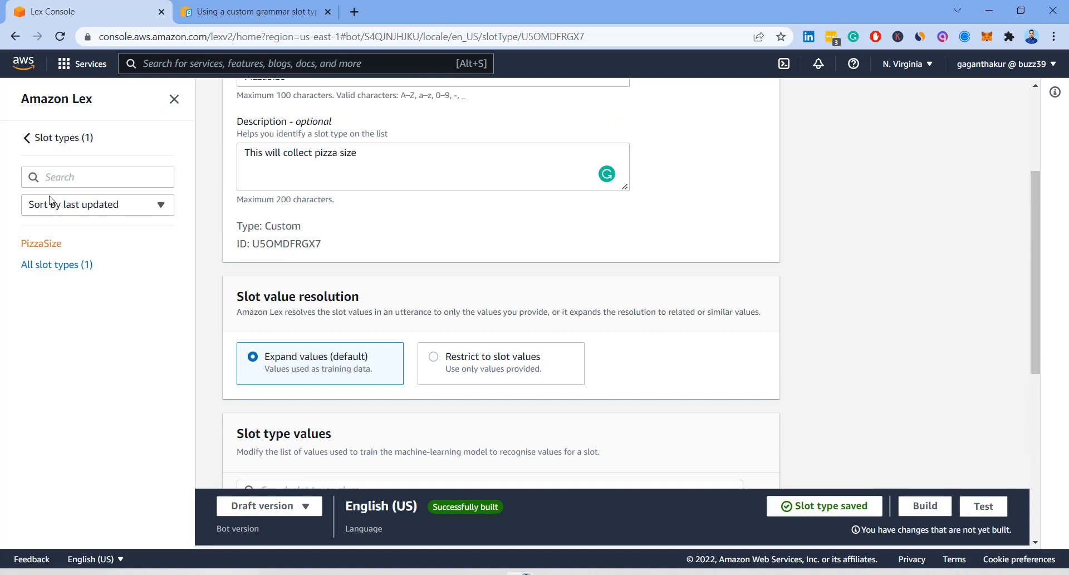
Step: Reopen PizzaSize from the slot types list and review its value resolution and slot type values
{"action": "left_click", "coordinate": [71, 139]}
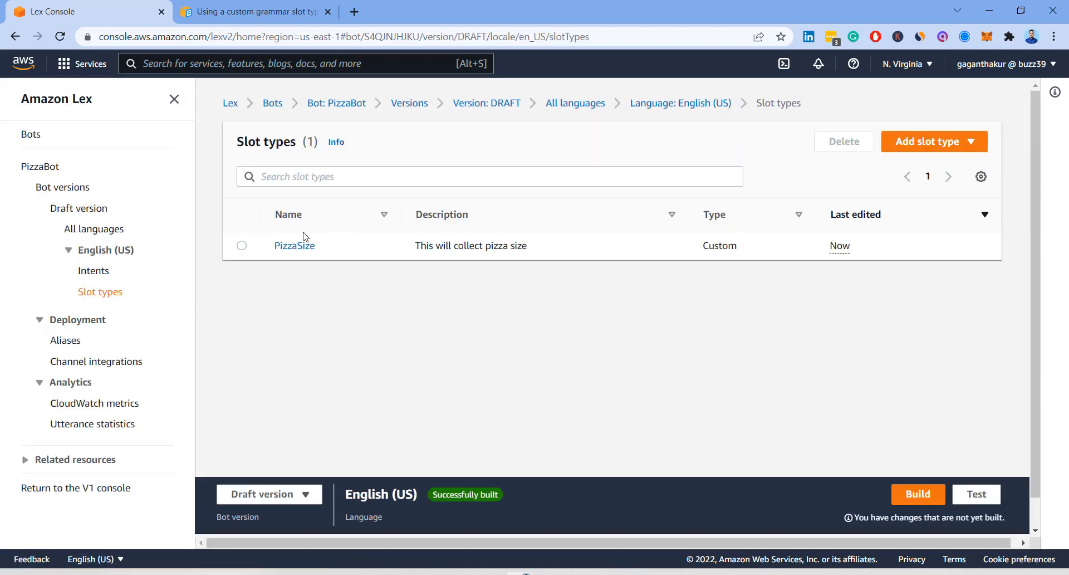
{"action": "left_click", "coordinate": [297, 247]}
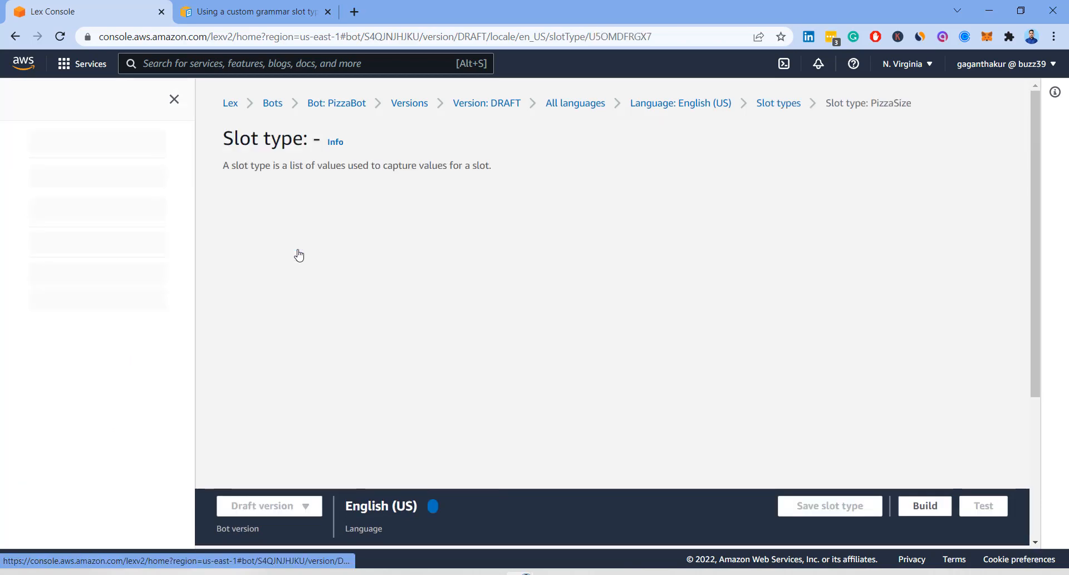
{"action": "scroll", "coordinate": [317, 257], "scroll_direction": "down", "scroll_amount": 6}
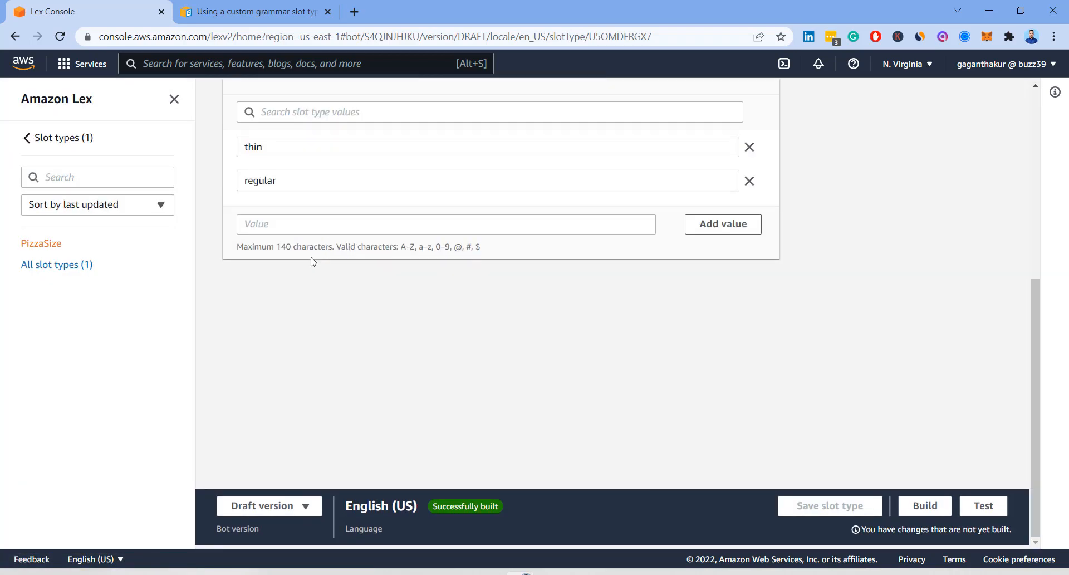
{"action": "scroll", "coordinate": [225, 215], "scroll_direction": "up", "scroll_amount": 5}
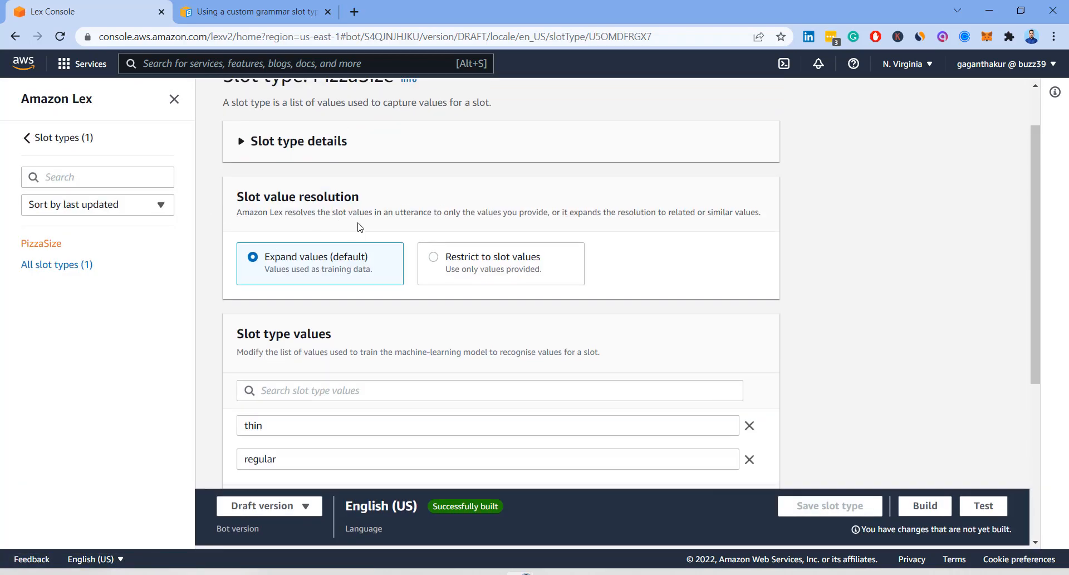
{"action": "scroll", "coordinate": [428, 223], "scroll_direction": "up", "scroll_amount": 2}
{"action": "scroll", "coordinate": [315, 316], "scroll_direction": "down", "scroll_amount": 3}
{"action": "scroll", "coordinate": [313, 315], "scroll_direction": "down", "scroll_amount": 3}
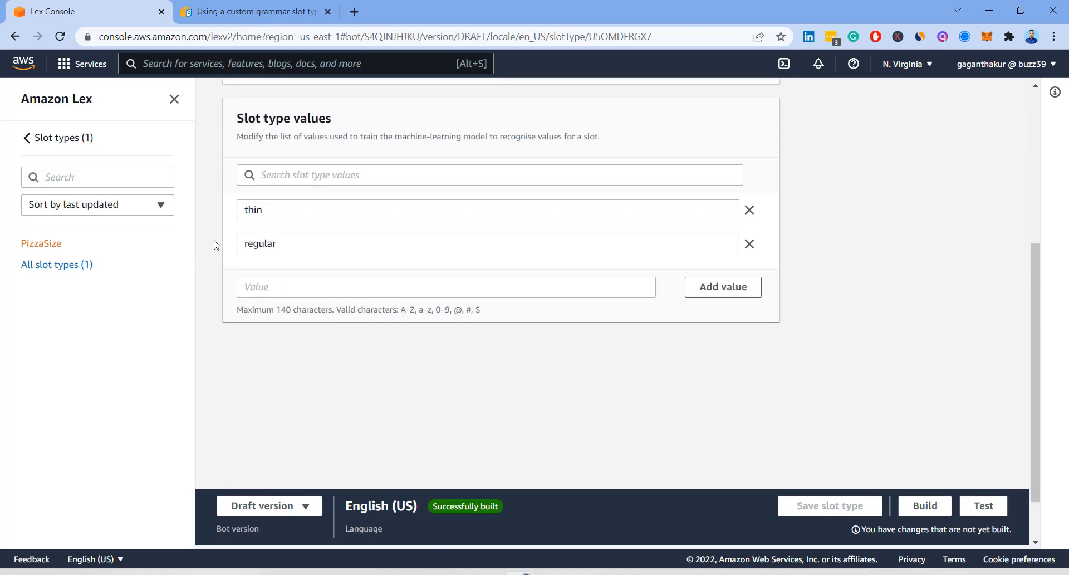
Step: Change the PizzaSize values "thin" and "regular" to "small" and "medium", and begin entering a third value "regu"
{"action": "left_click_drag", "start_coordinate": [276, 210], "coordinate": [223, 216]}
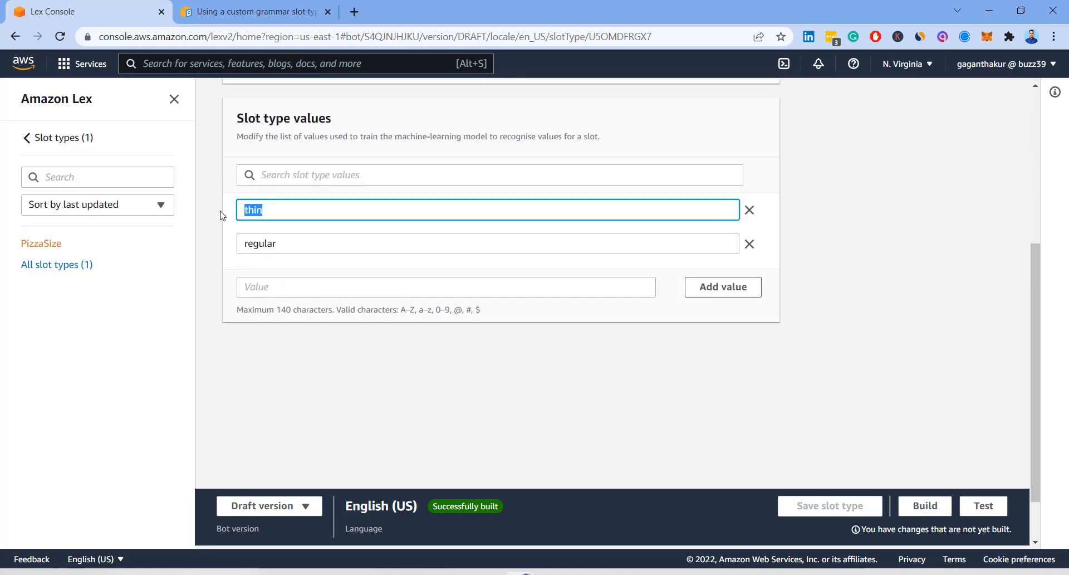
{"action": "type", "text": "small"}
{"action": "left_click_drag", "start_coordinate": [287, 246], "coordinate": [175, 252]}
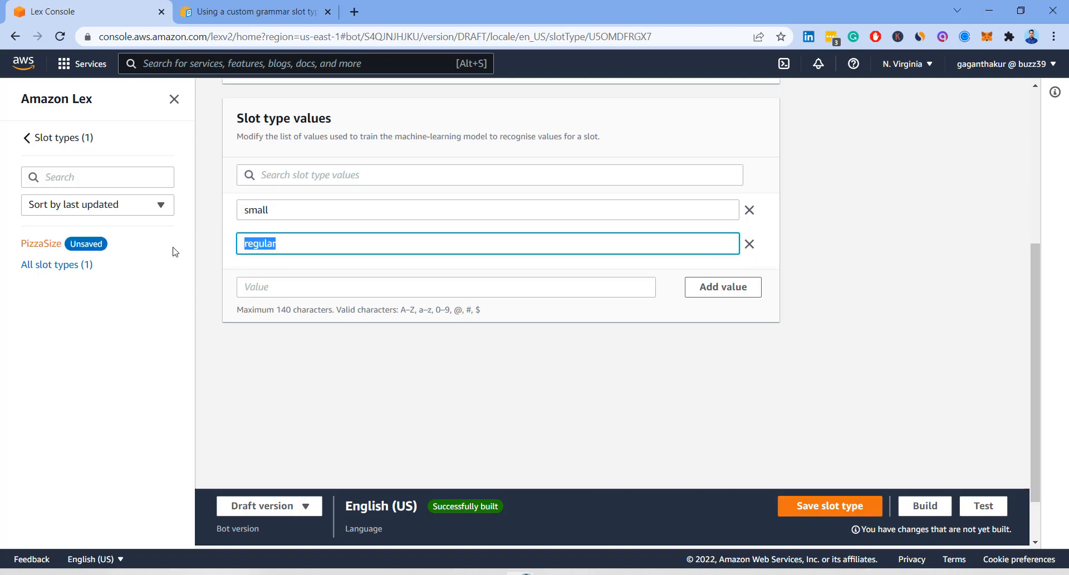
{"action": "type", "text": "medium"}
{"action": "left_click", "coordinate": [255, 287]}
{"action": "type", "text": "regu"}
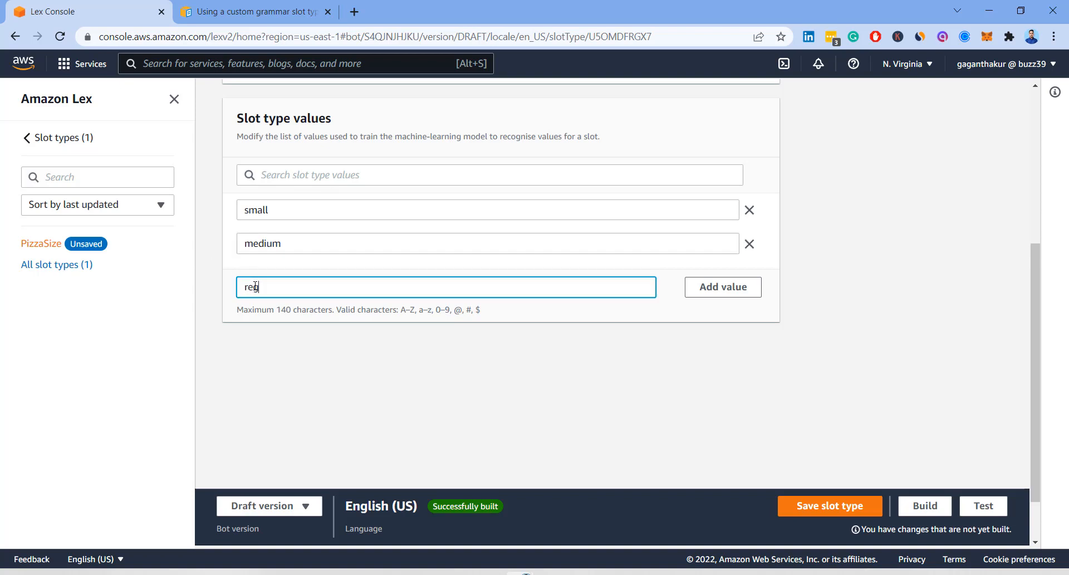
Step: Remove both existing slot type values from PizzaSize and set the slot value resolution to Restrict to slot values
{"action": "left_click", "coordinate": [749, 210]}
{"action": "left_click", "coordinate": [750, 210]}
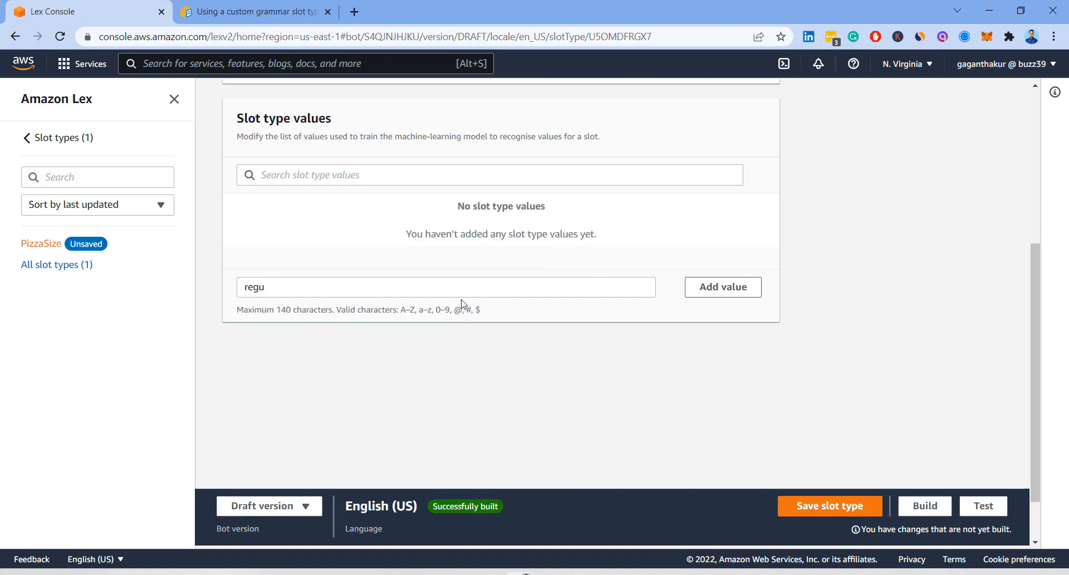
{"action": "scroll", "coordinate": [462, 303], "scroll_direction": "up", "scroll_amount": 4}
{"action": "left_click", "coordinate": [435, 254]}
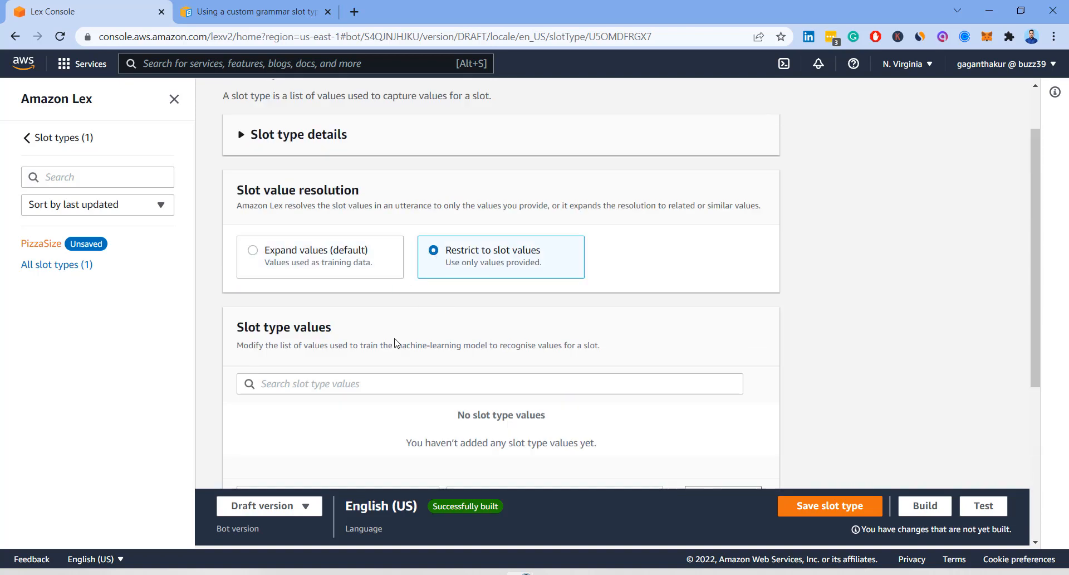
Step: Add the slot type value "small" with the synonym "S", replacing the leftover text in the new value entry
{"action": "scroll", "coordinate": [396, 341], "scroll_direction": "down", "scroll_amount": 2}
{"action": "left_click", "coordinate": [297, 364]}
{"action": "key", "text": "ctrl+a"}
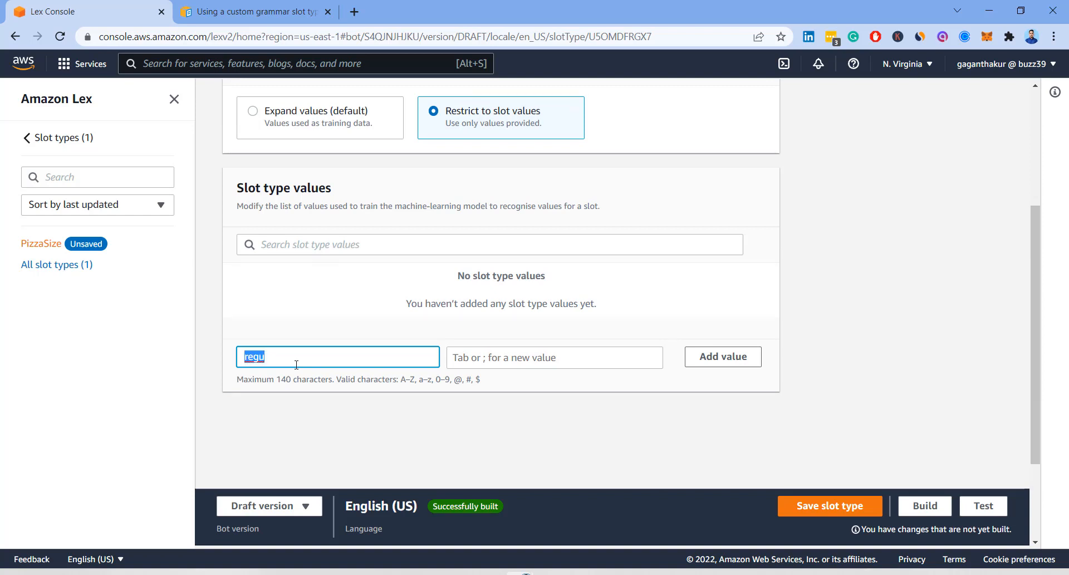
{"action": "type", "text": "small"}
{"action": "key", "text": "Tab"}
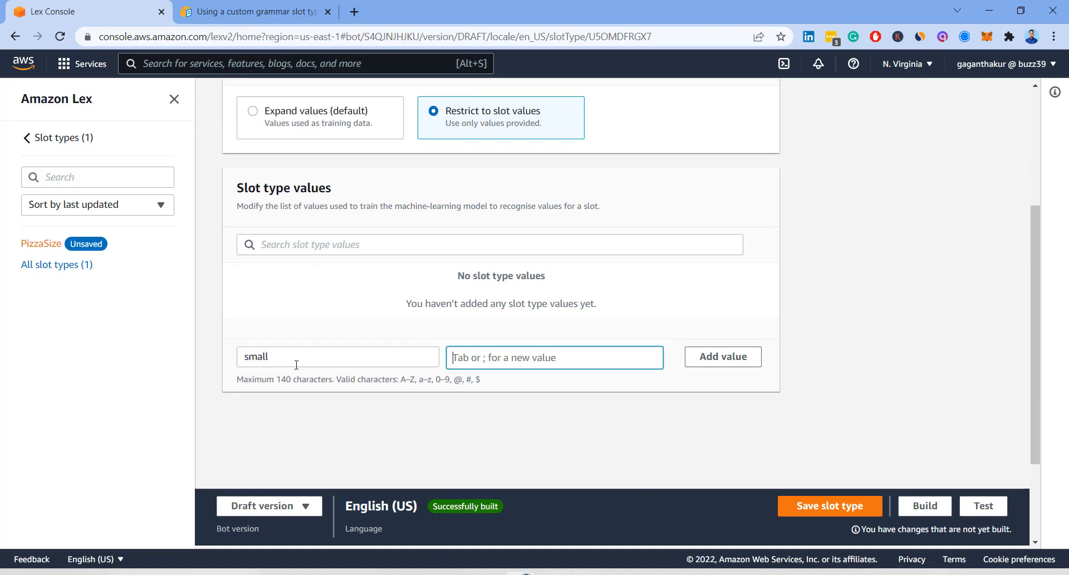
{"action": "type", "text": "S"}
{"action": "left_click", "coordinate": [691, 356]}
Step: Add the slot type value "medium" with the synonym "M" to PizzaSize
{"action": "left_click", "coordinate": [273, 354]}
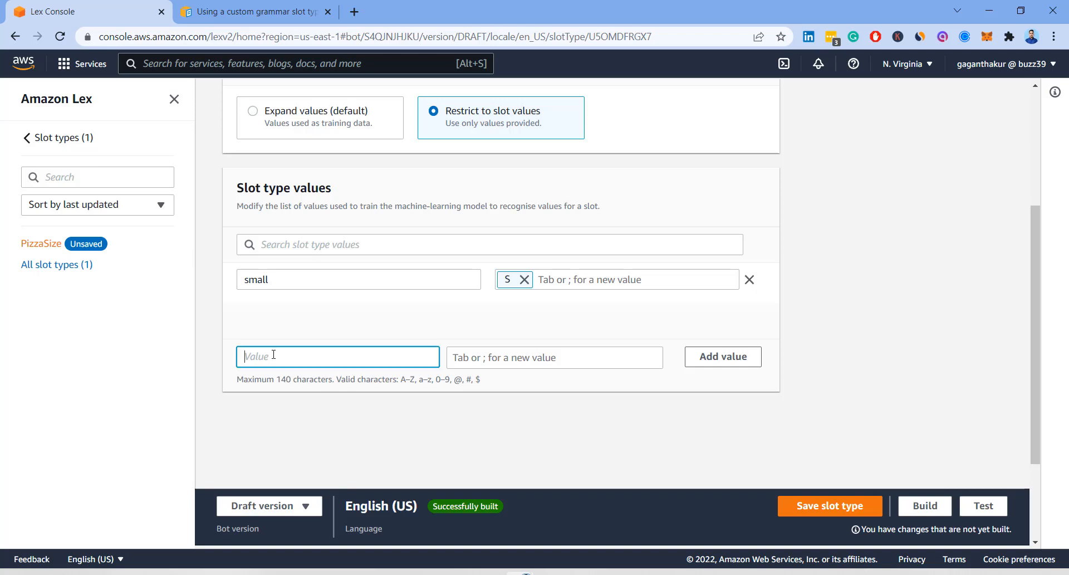
{"action": "type", "text": "medium"}
{"action": "left_click", "coordinate": [488, 354]}
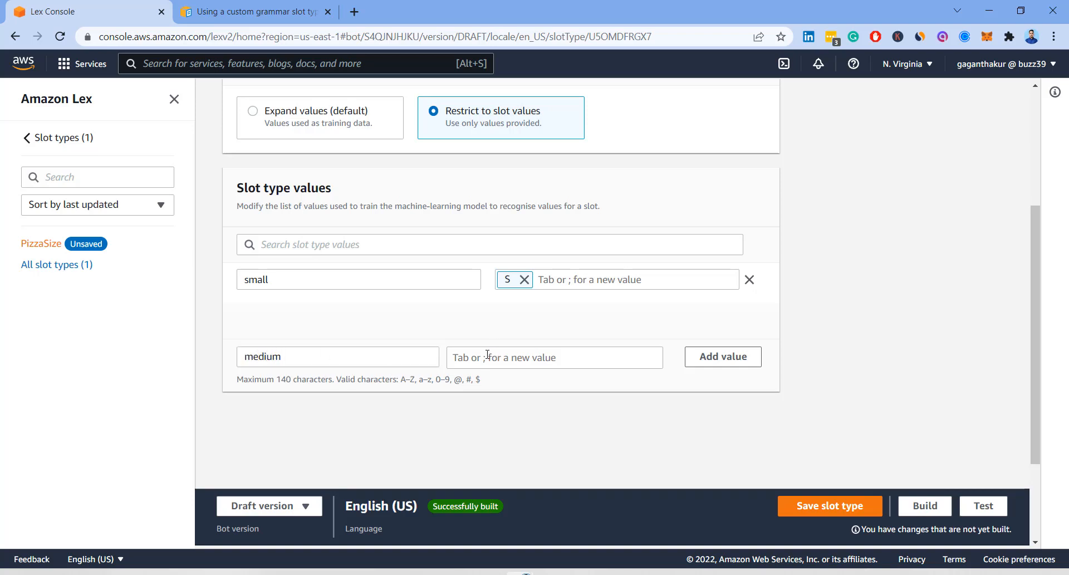
{"action": "type", "text": "M"}
{"action": "left_click", "coordinate": [705, 358]}
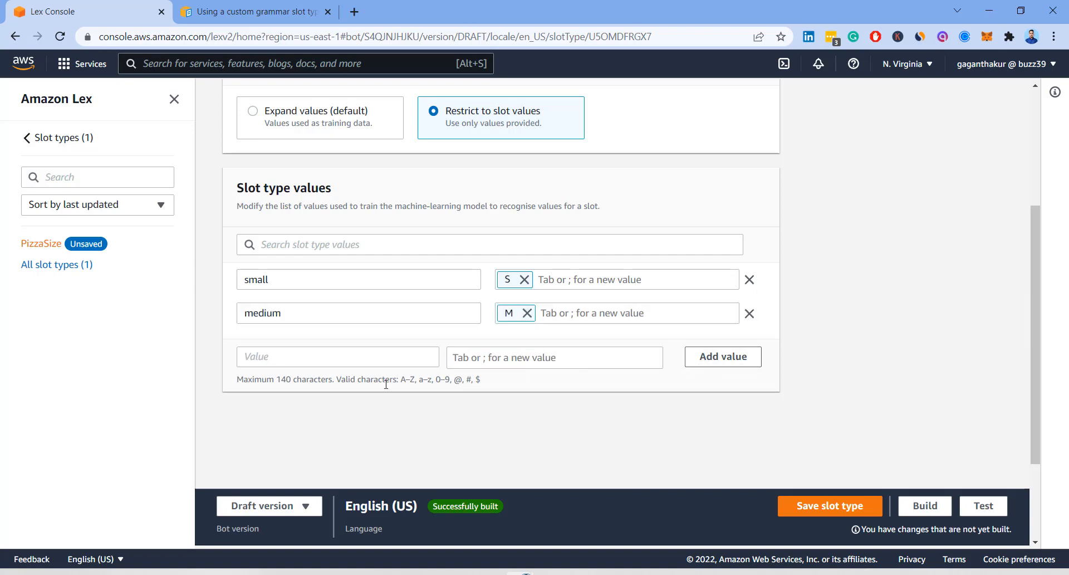
Step: Add the slot type value "large" with the synonym "L" to PizzaSize
{"action": "left_click", "coordinate": [297, 361]}
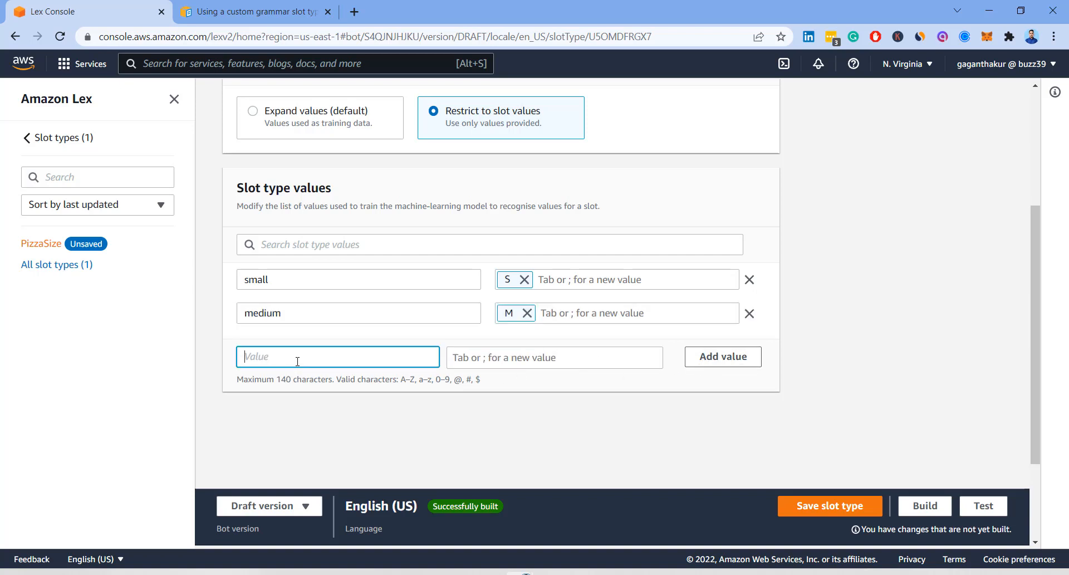
{"action": "type", "text": "large"}
{"action": "left_click", "coordinate": [477, 358]}
{"action": "type", "text": "L"}
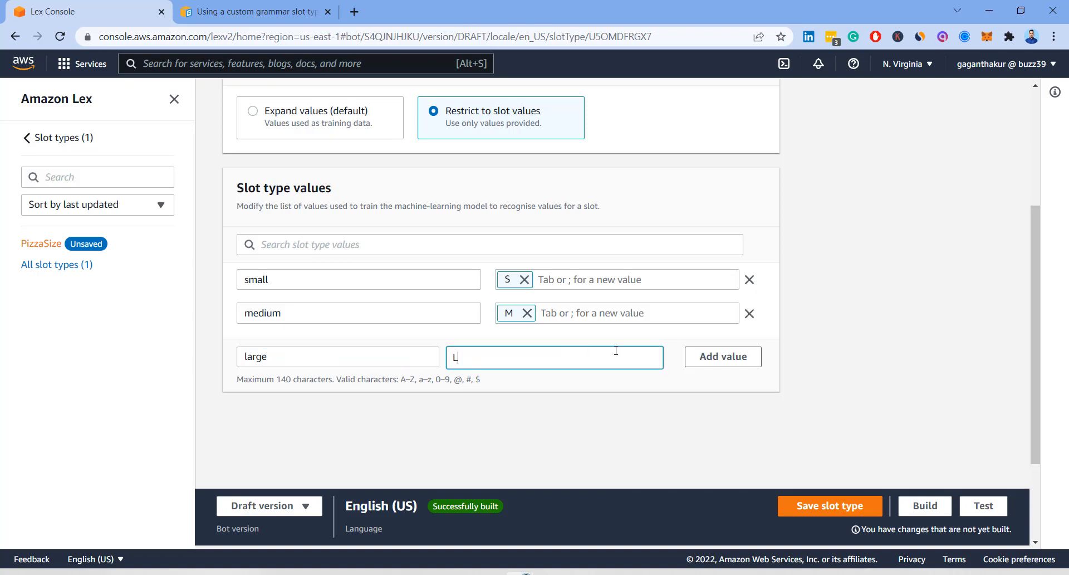
{"action": "left_click", "coordinate": [695, 357]}
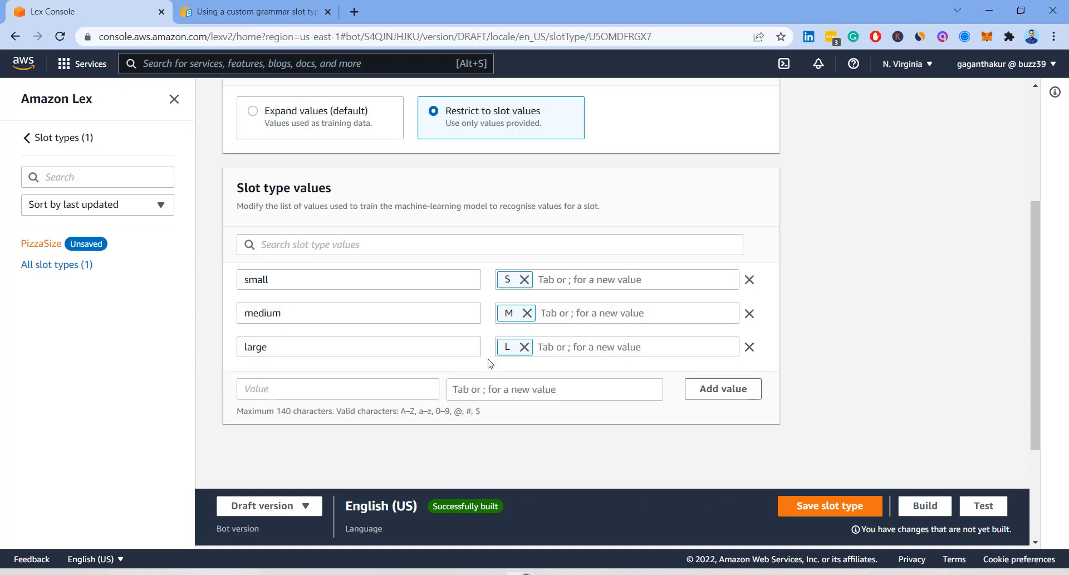
Step: Add the slot type value "Extra Large" with the synonym "XL" and save the PizzaSize slot type
{"action": "left_click", "coordinate": [344, 387]}
{"action": "type", "text": "Ex"}
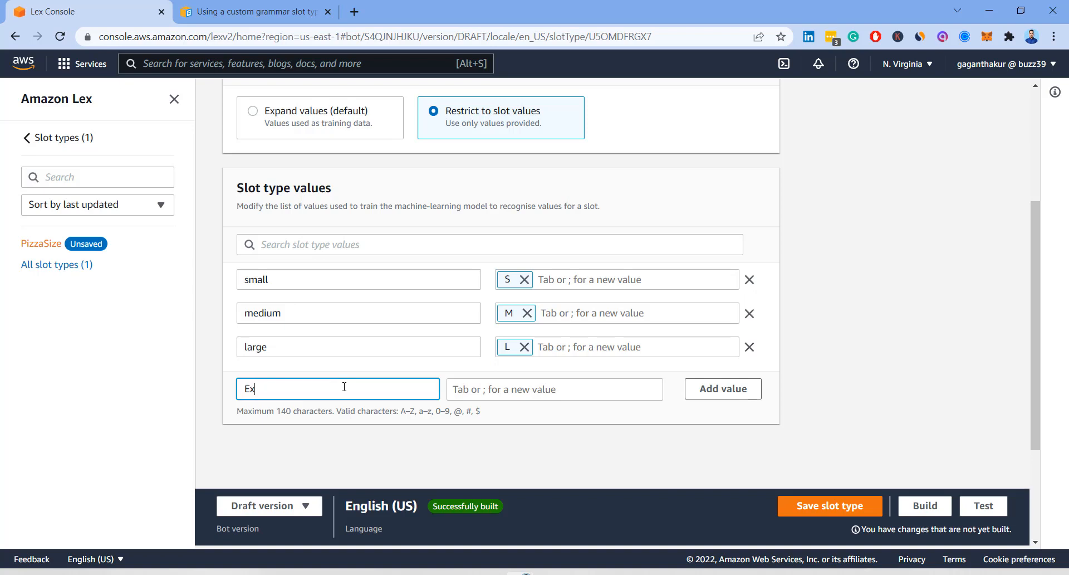
{"action": "type", "text": "tra Large"}
{"action": "key", "text": "Tab"}
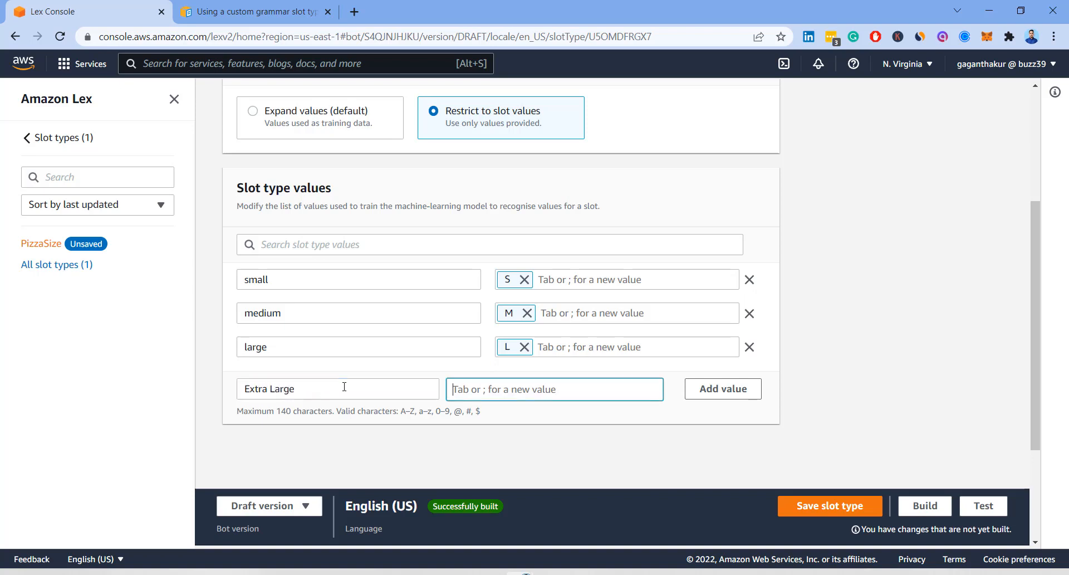
{"action": "type", "text": "XL"}
{"action": "left_click", "coordinate": [694, 389]}
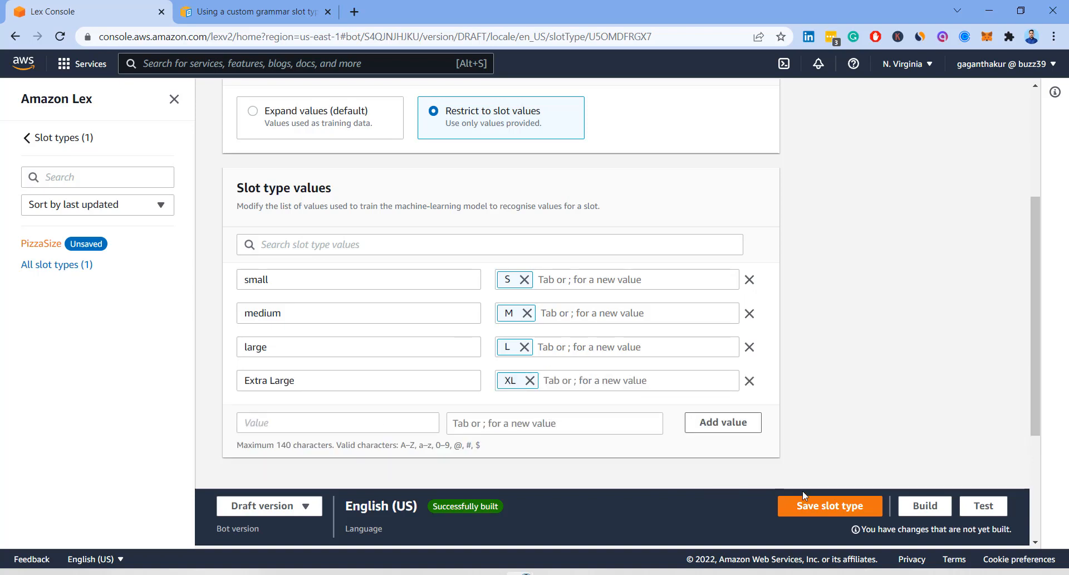
{"action": "left_click", "coordinate": [812, 507]}
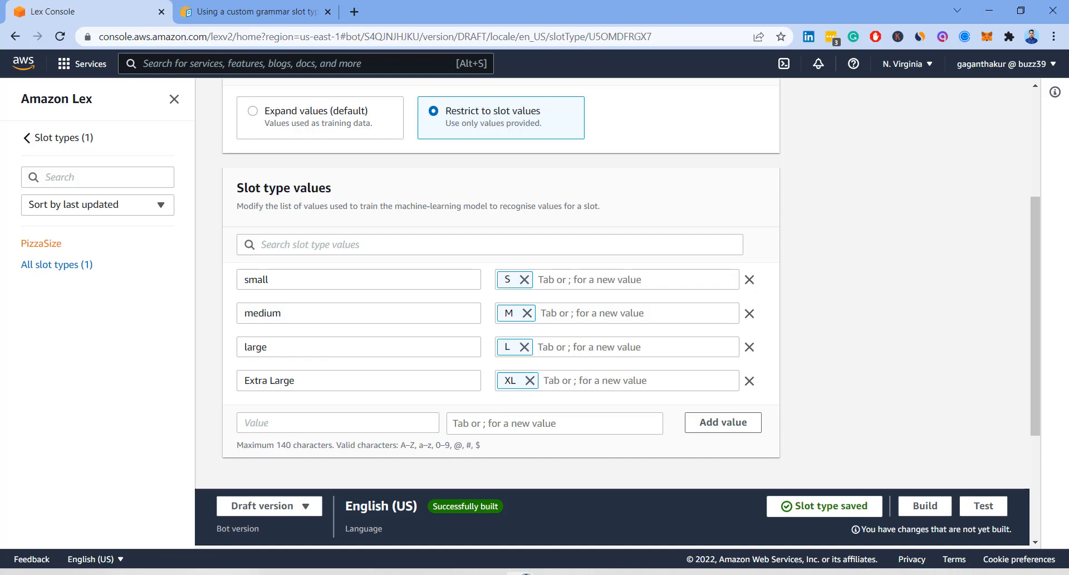
Step: Return to the slot types list and create a blank slot type named PizzaCrust
{"action": "left_click", "coordinate": [51, 138]}
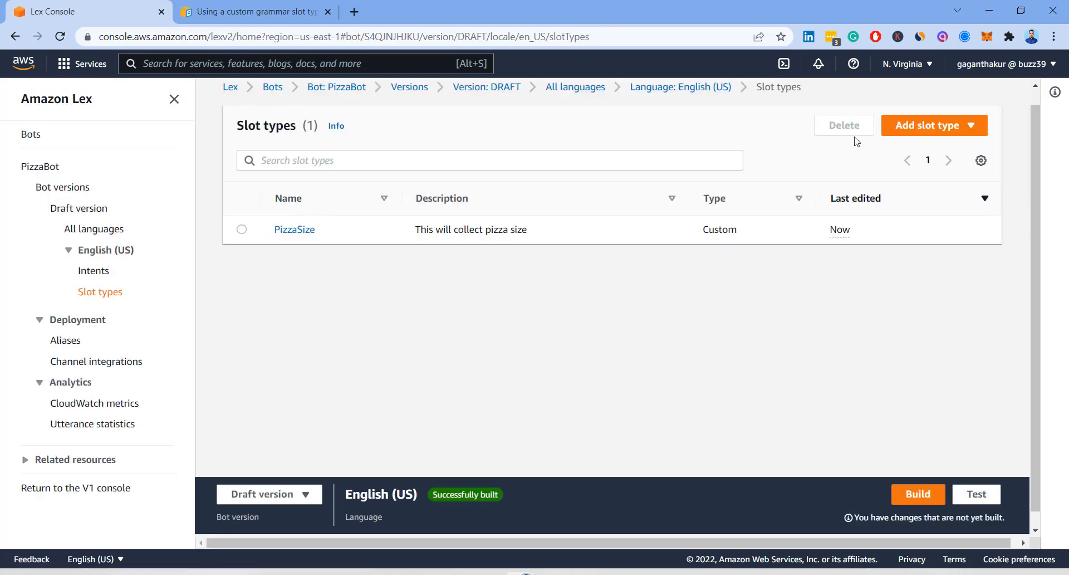
{"action": "left_click", "coordinate": [929, 126]}
{"action": "left_click", "coordinate": [917, 146]}
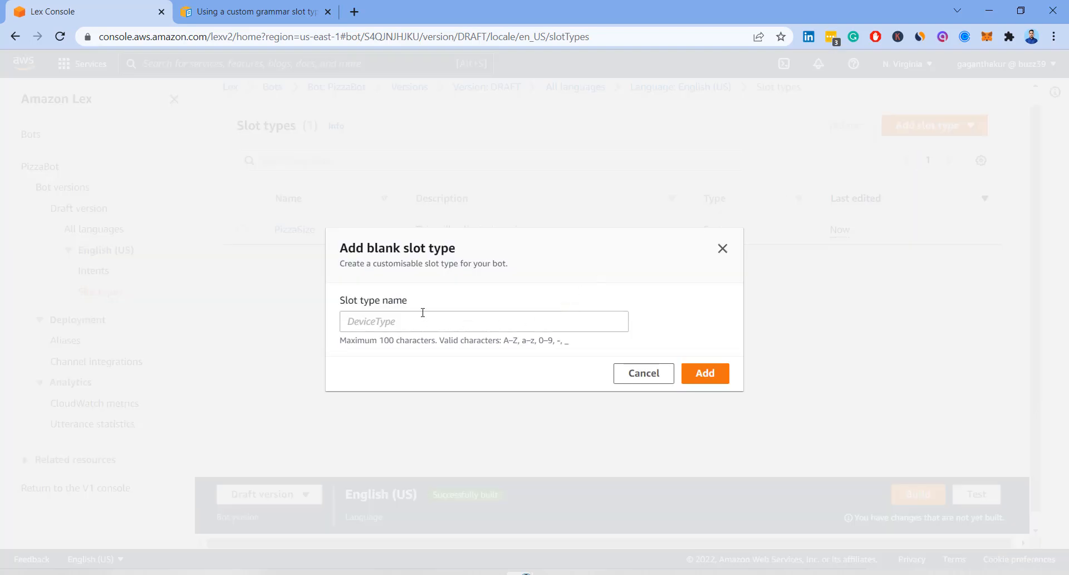
{"action": "left_click", "coordinate": [391, 322]}
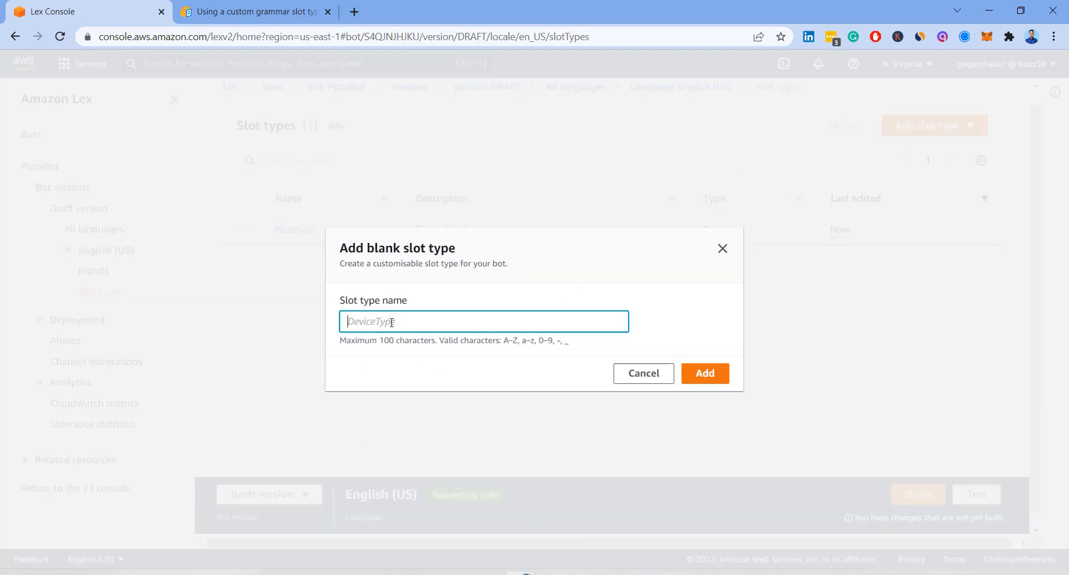
{"action": "type", "text": "PizzaCrust"}
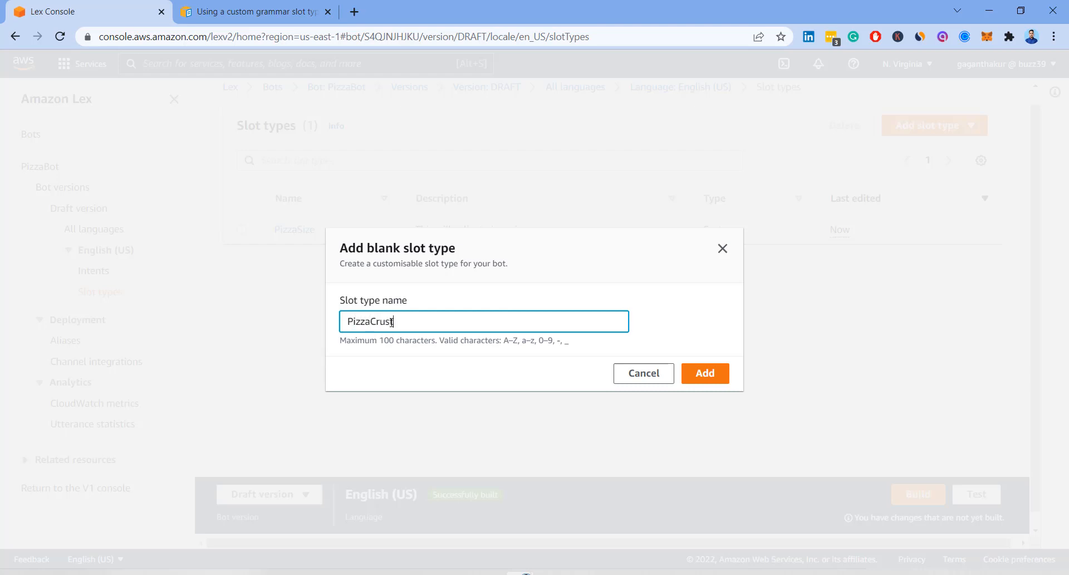
{"action": "left_click", "coordinate": [700, 376]}
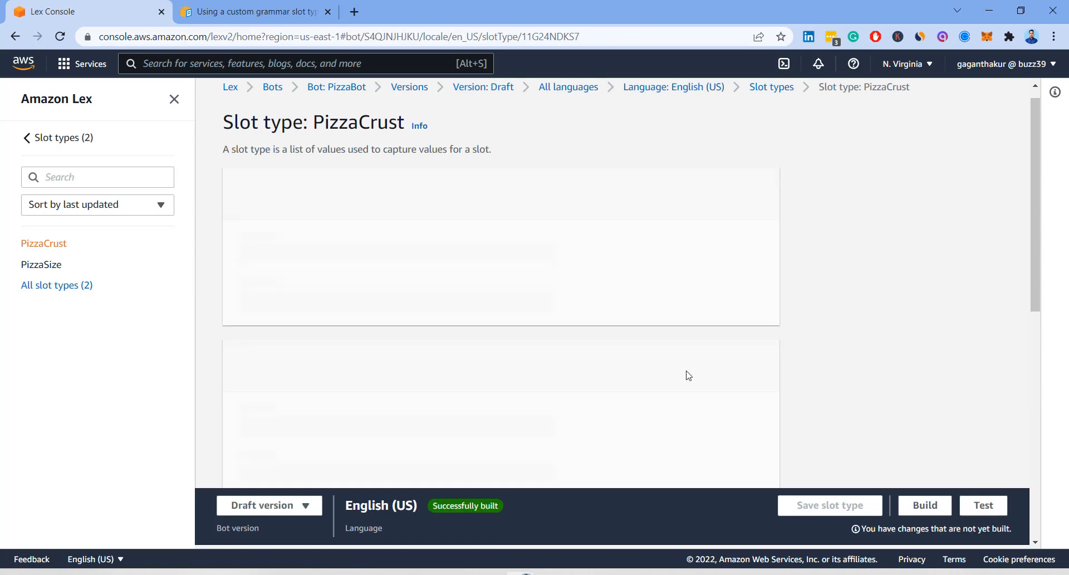
Step: Add the slot type values "thin" and "regular" to PizzaCrust and save the slot type
{"action": "scroll", "coordinate": [334, 225], "scroll_direction": "down", "scroll_amount": 3}
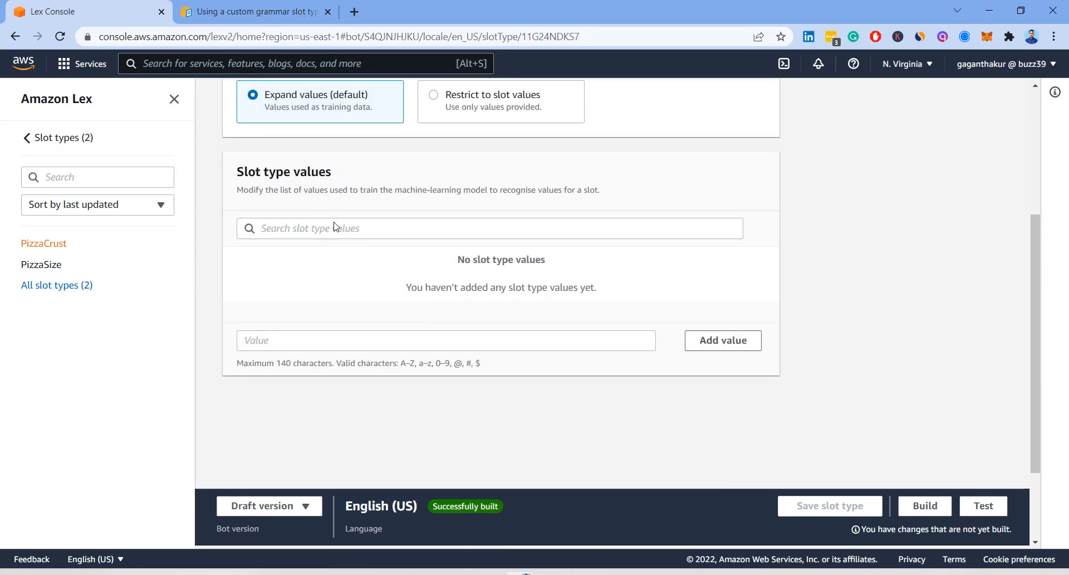
{"action": "left_click", "coordinate": [259, 337]}
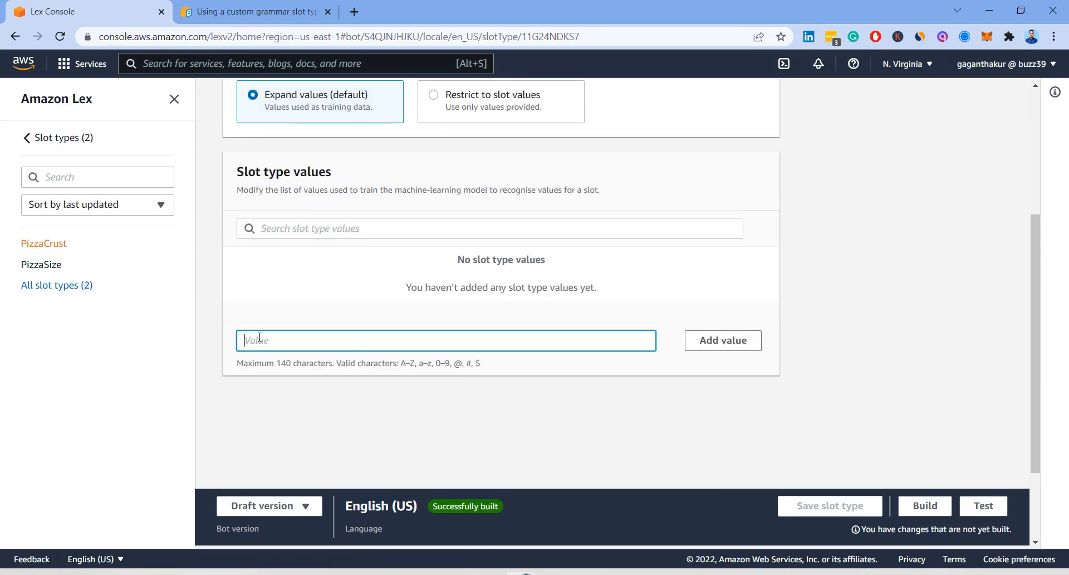
{"action": "type", "text": "thin"}
{"action": "left_click", "coordinate": [718, 341]}
{"action": "left_click", "coordinate": [266, 337]}
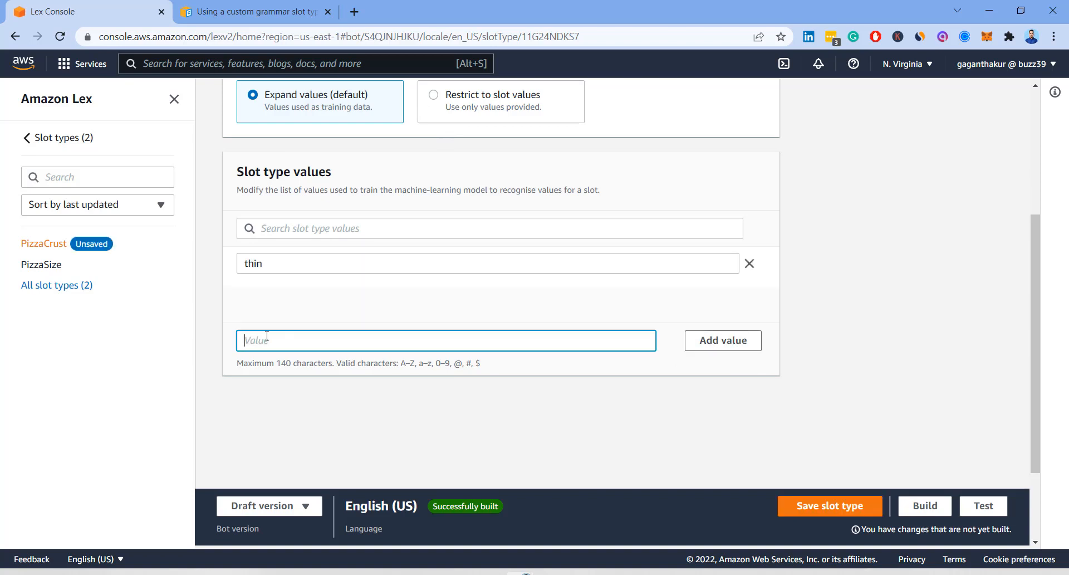
{"action": "type", "text": "regular"}
{"action": "left_click", "coordinate": [711, 346]}
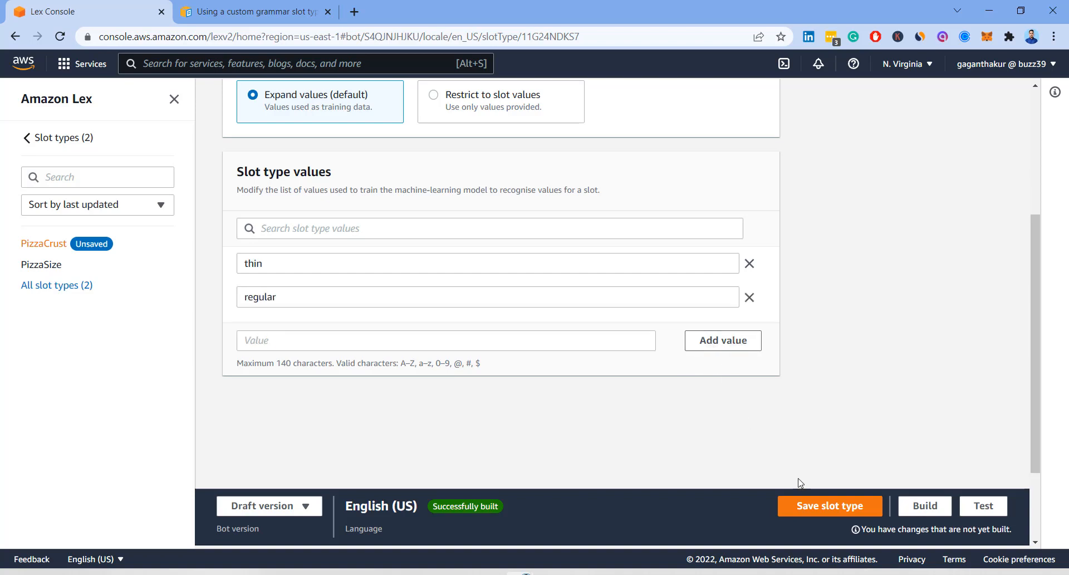
{"action": "left_click", "coordinate": [781, 498]}
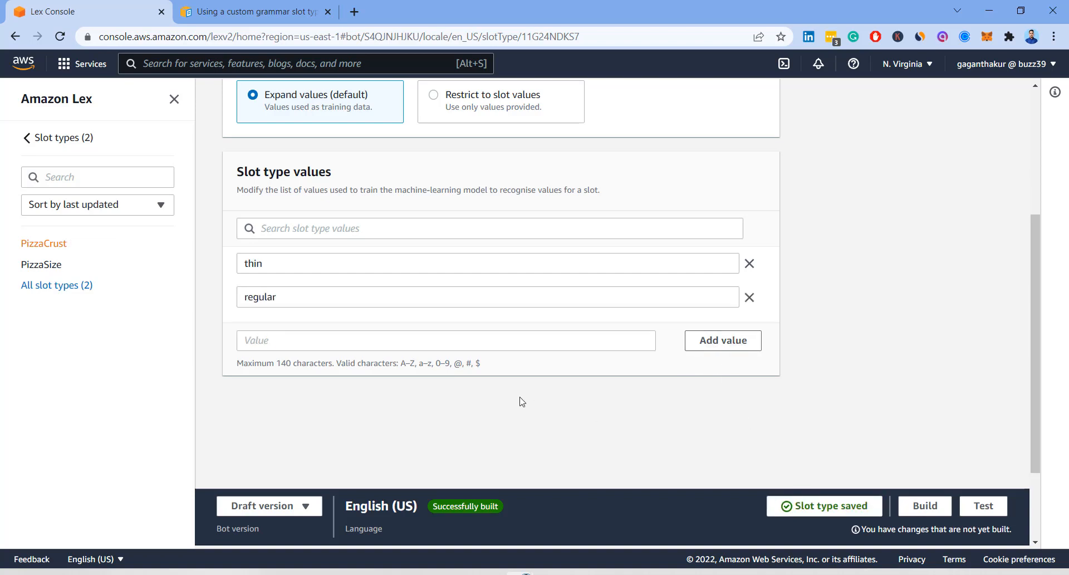
Step: Return to the slot types list and create a blank slot type named PizzaTopings
{"action": "scroll", "coordinate": [347, 321], "scroll_direction": "up", "scroll_amount": 4}
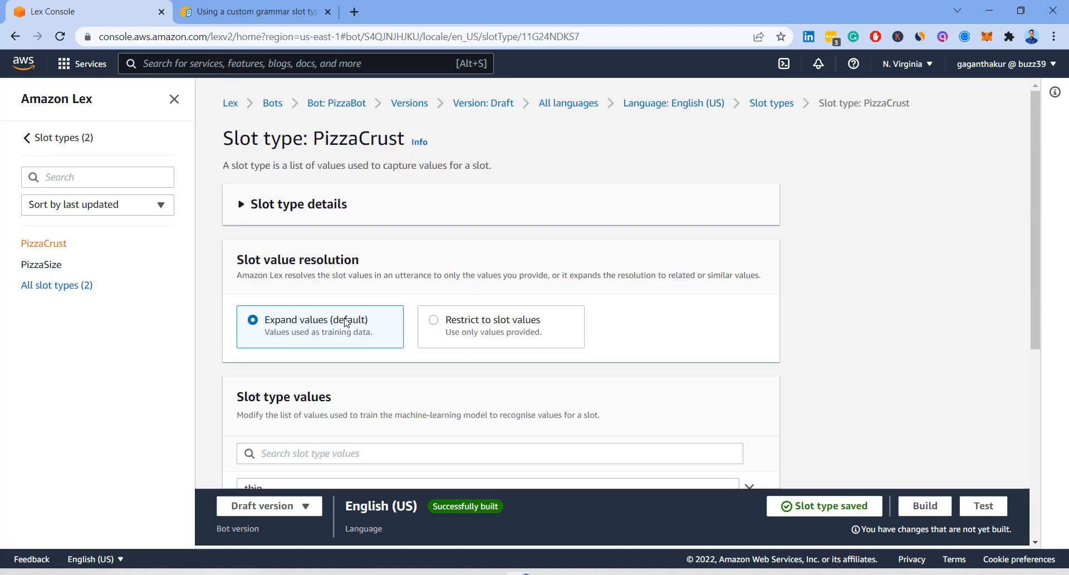
{"action": "left_click", "coordinate": [83, 142]}
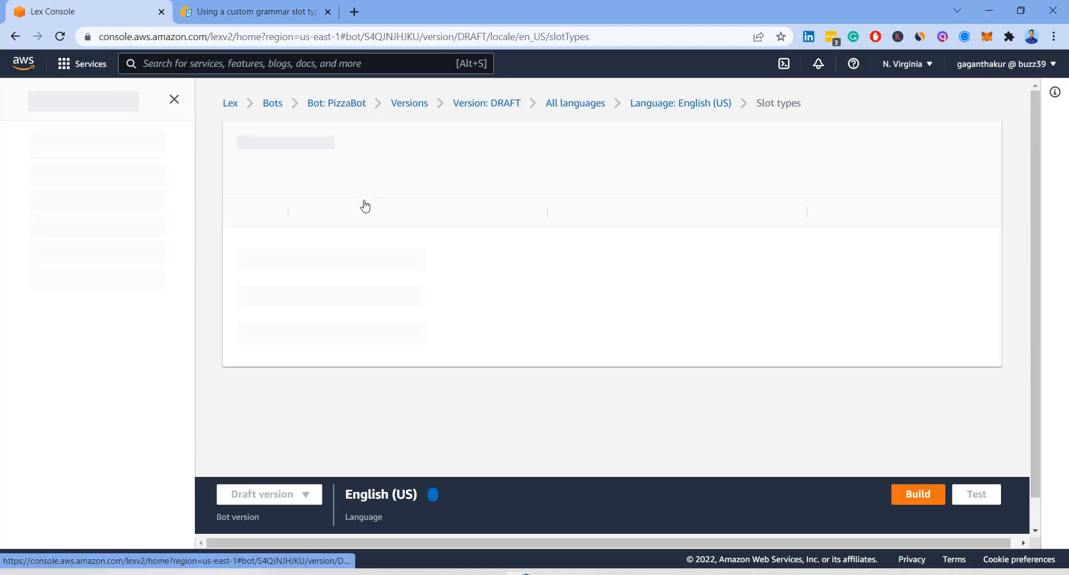
{"action": "left_click", "coordinate": [918, 153]}
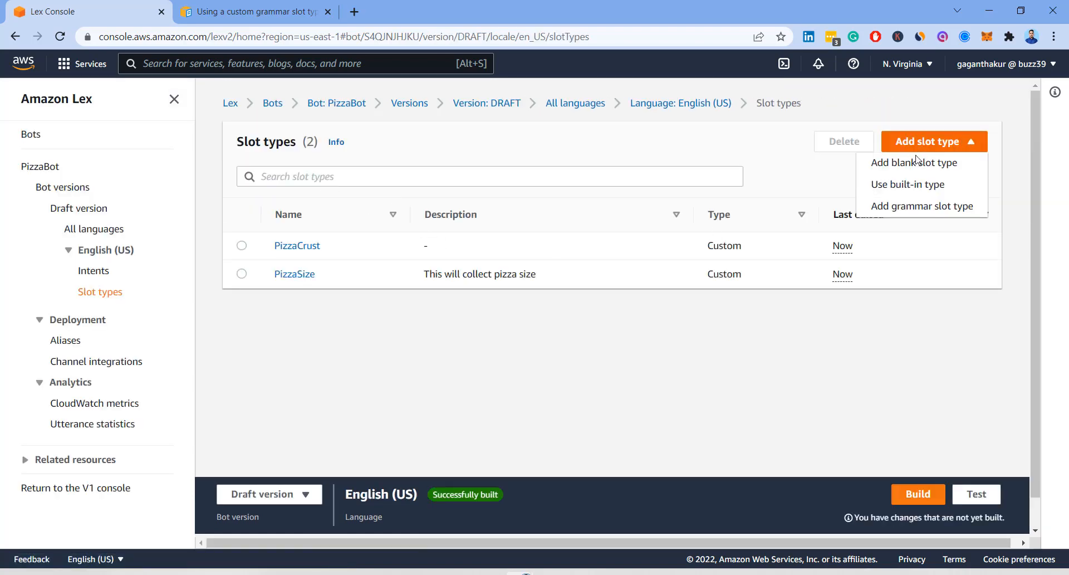
{"action": "left_click", "coordinate": [916, 162]}
{"action": "left_click", "coordinate": [472, 326]}
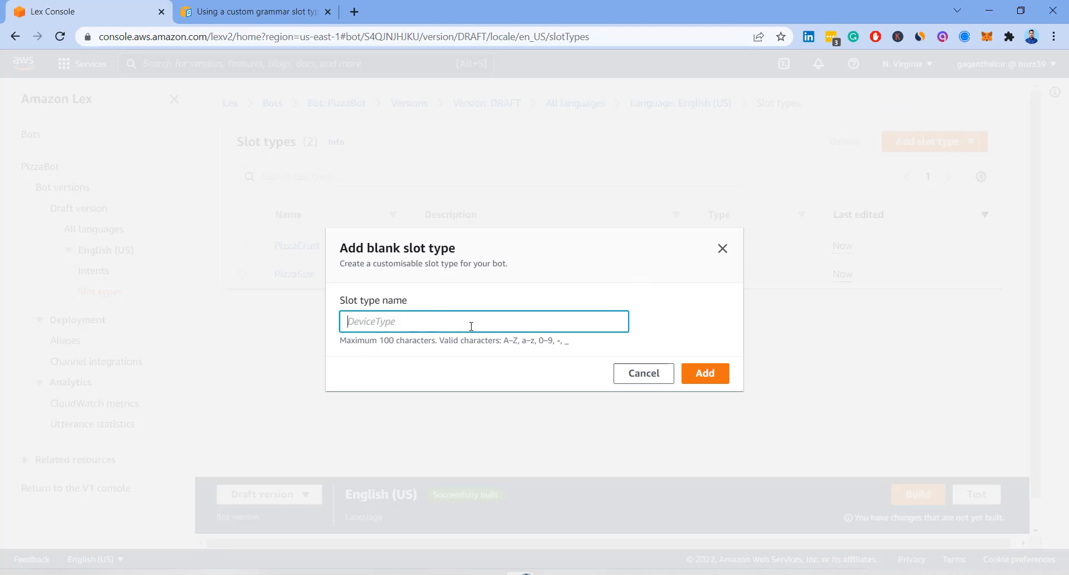
{"action": "type", "text": "PizzaTopings"}
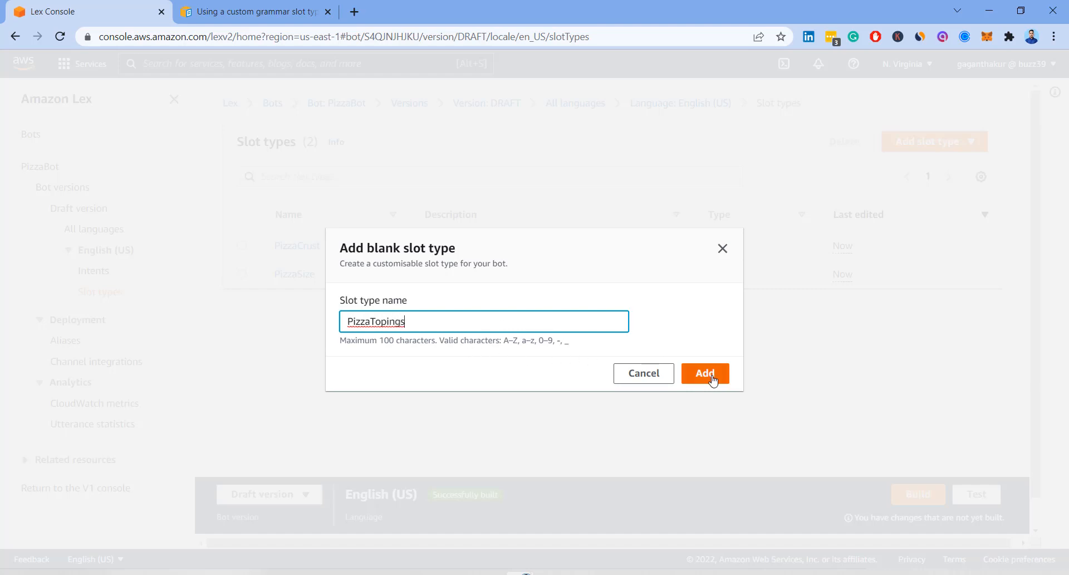
{"action": "left_click", "coordinate": [694, 369]}
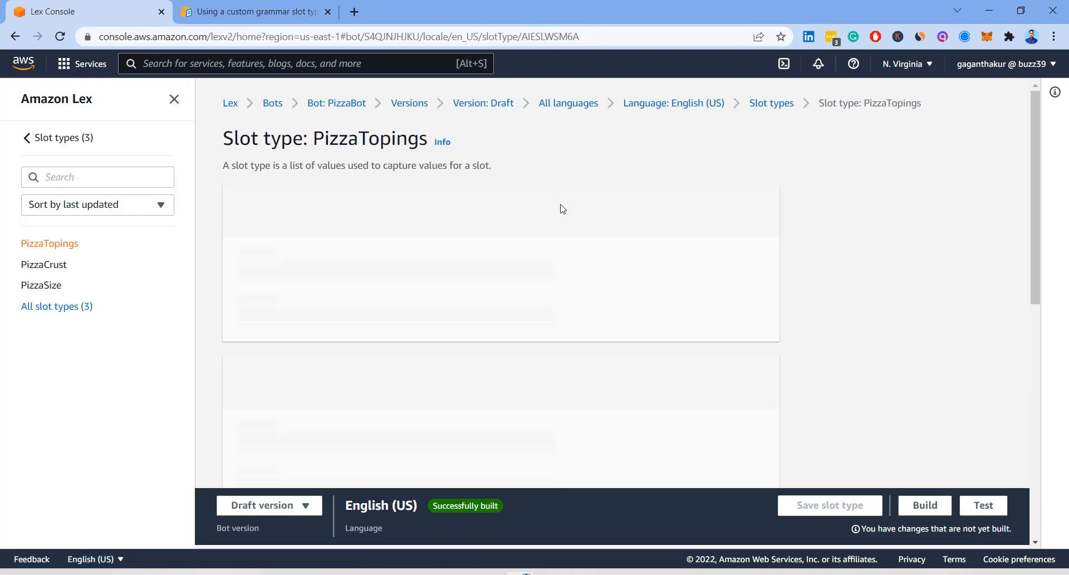
Step: Add the slot type value "chicken" to PizzaTopings
{"action": "scroll", "coordinate": [335, 337], "scroll_direction": "down", "scroll_amount": 6}
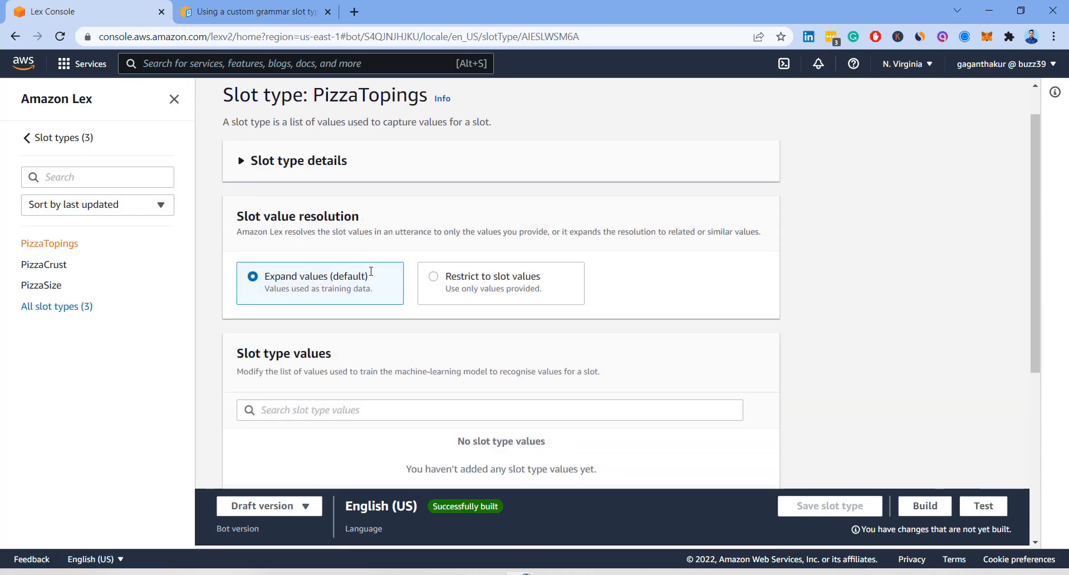
{"action": "left_click", "coordinate": [281, 222]}
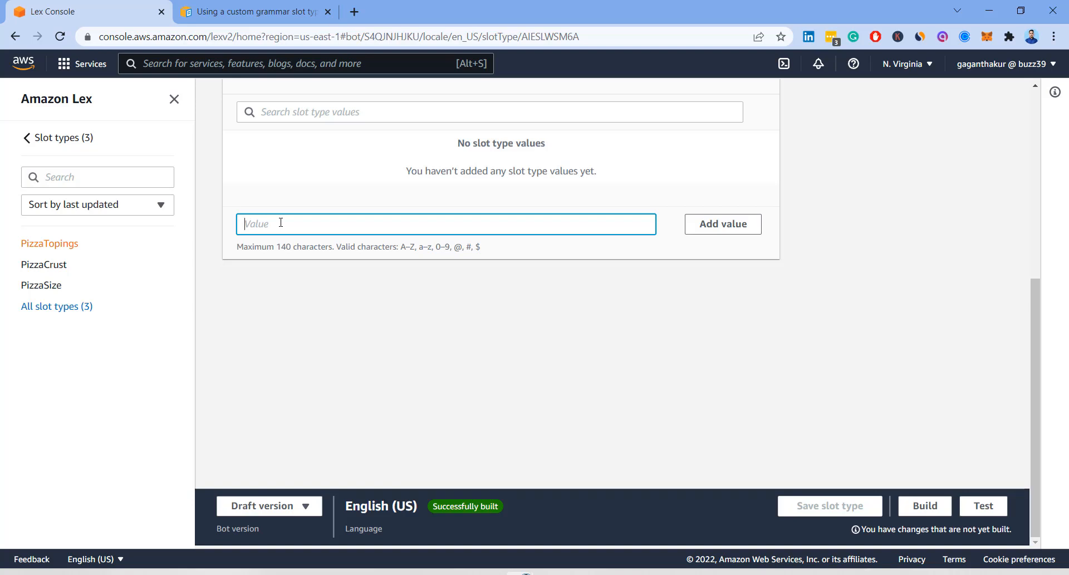
{"action": "type", "text": "Chicke"}
{"action": "key", "text": "BackSpace"}
{"action": "key", "text": "BackSpace"}
{"action": "key", "text": "BackSpace"}
{"action": "key", "text": "BackSpace"}
{"action": "key", "text": "BackSpace"}
{"action": "type", "text": "chicken"}
{"action": "key", "text": "Return"}
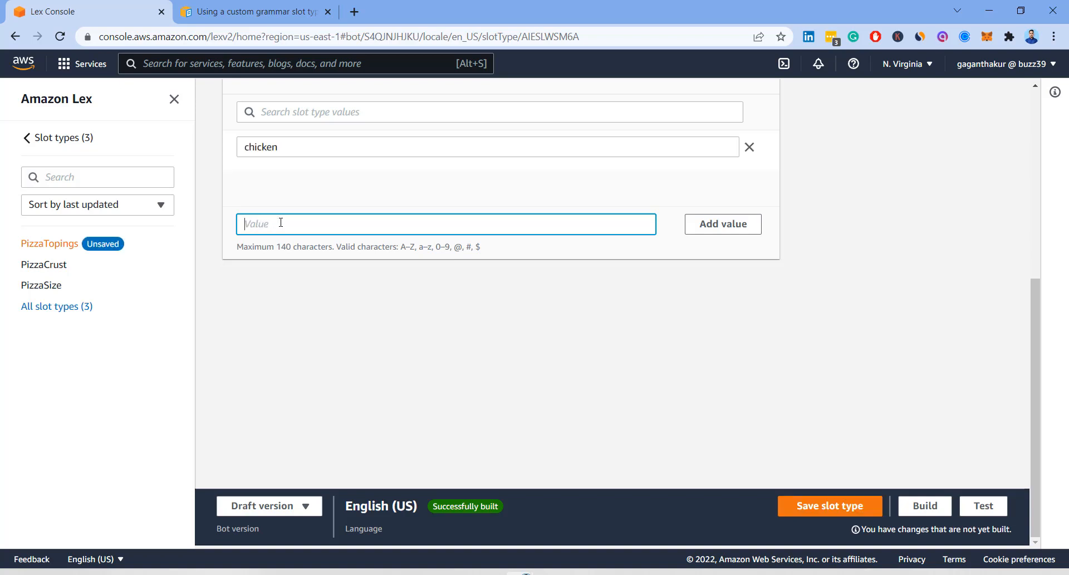
Step: Add the slot type values "onions", "olives" and "mushrooms" to PizzaTopings
{"action": "type", "text": "onions"}
{"action": "key", "text": "Return"}
{"action": "type", "text": "olives"}
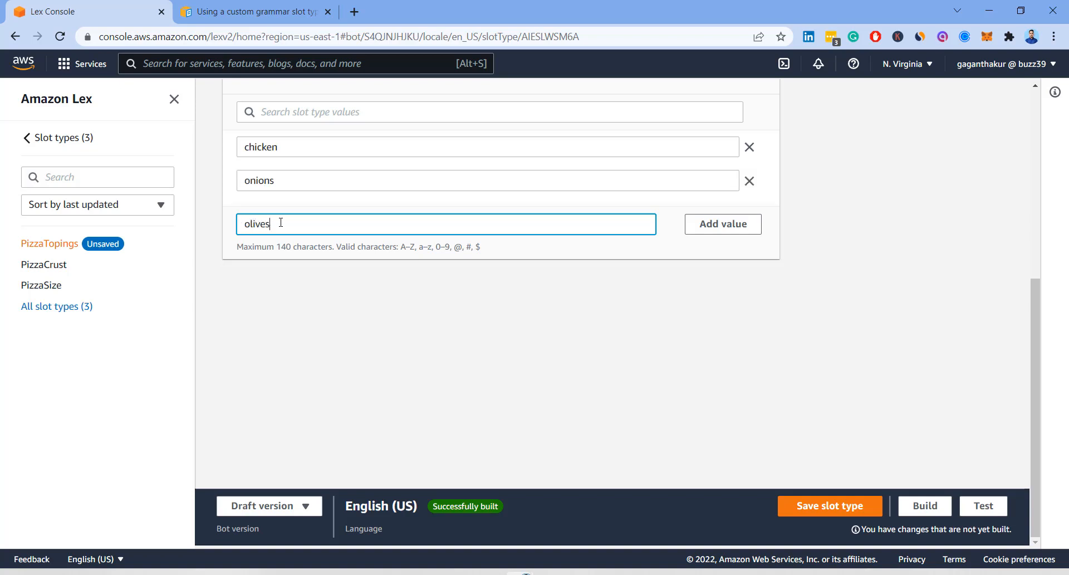
{"action": "key", "text": "Return"}
{"action": "type", "text": "mushrooms"}
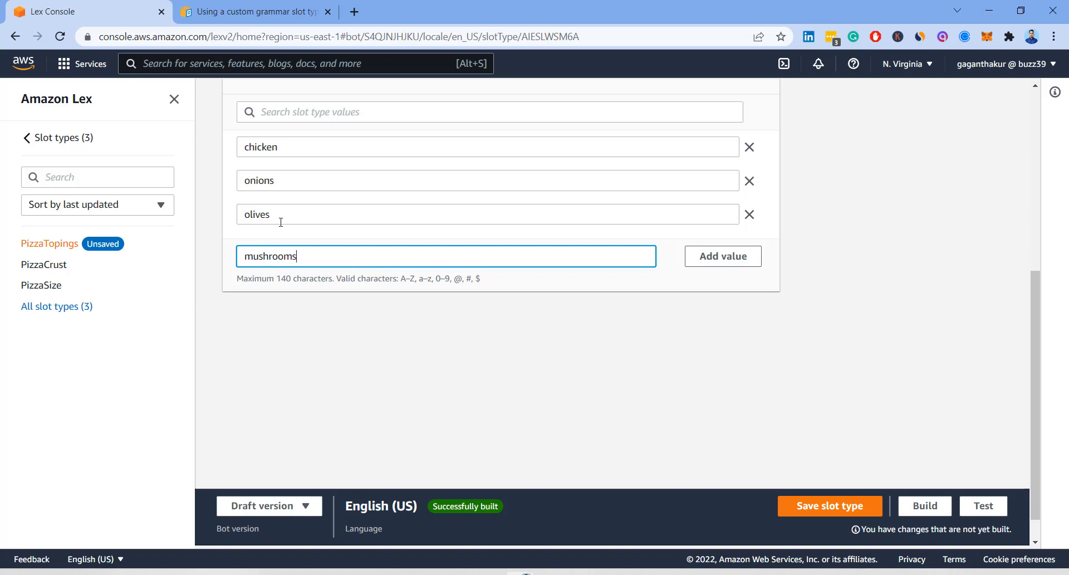
{"action": "key", "text": "Return"}
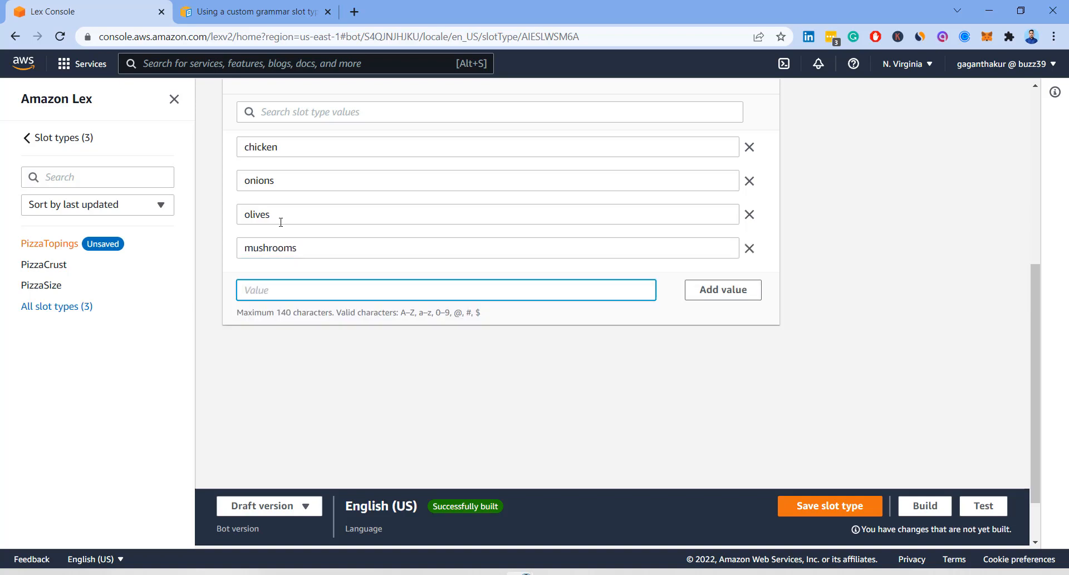
Step: Add the slot type values "tomatoes" and "cheese" and save the PizzaTopings slot type
{"action": "type", "text": "tomatoes"}
{"action": "key", "text": "Return"}
{"action": "type", "text": "cheese"}
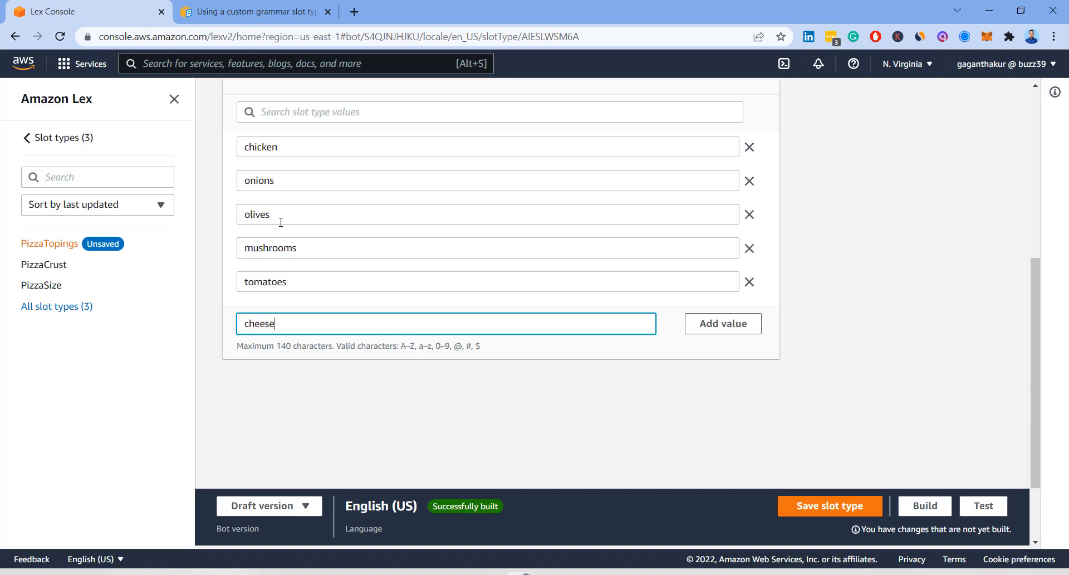
{"action": "key", "text": "Return"}
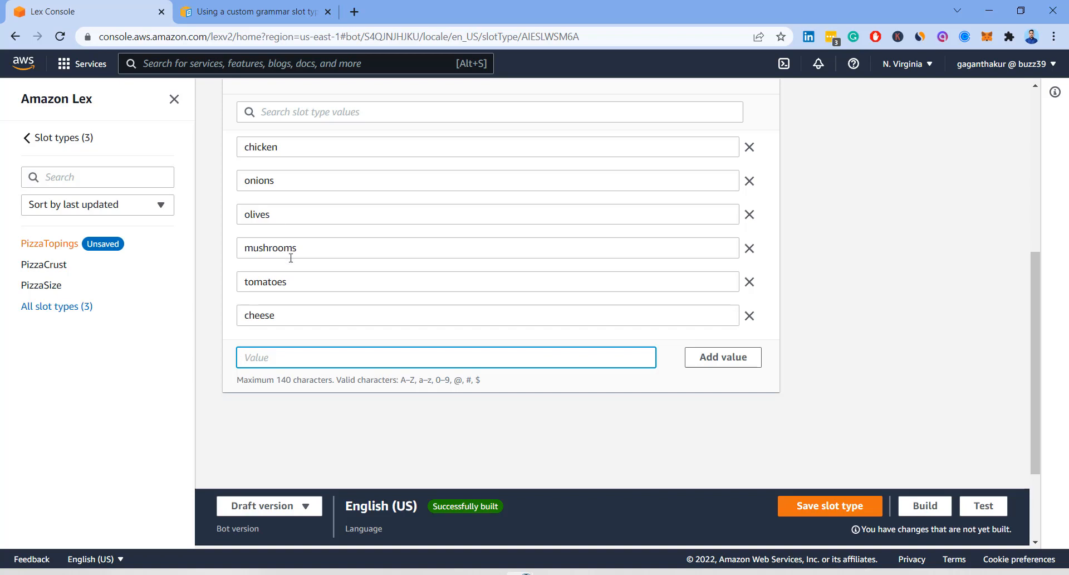
{"action": "left_click", "coordinate": [872, 507]}
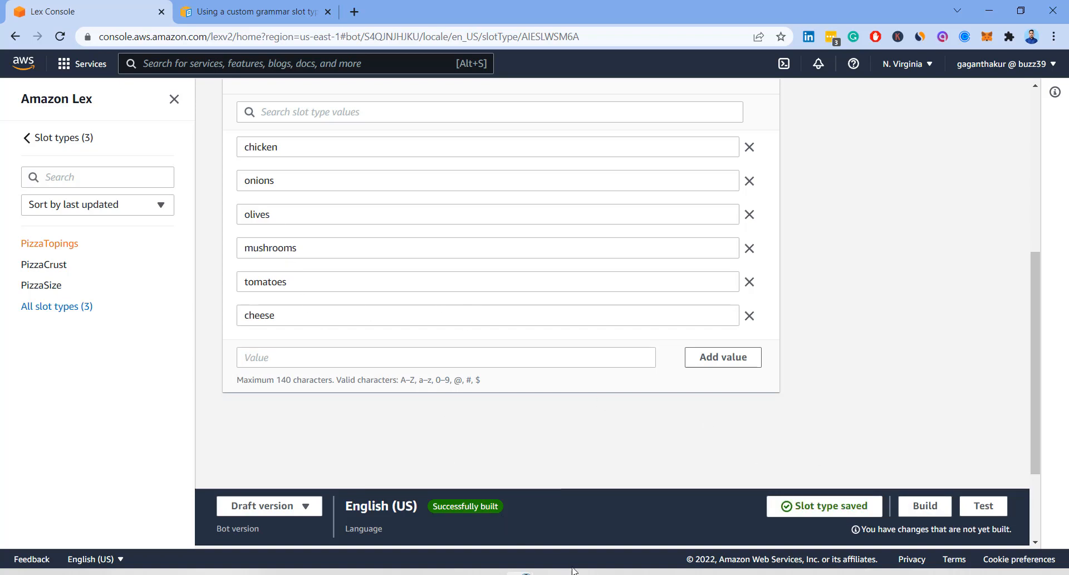
Step: Switch to the PizzaBot flowchart image in Photos, review the size, crust and toppings questions, and return to the Lex console
{"action": "left_click", "coordinate": [643, 574]}
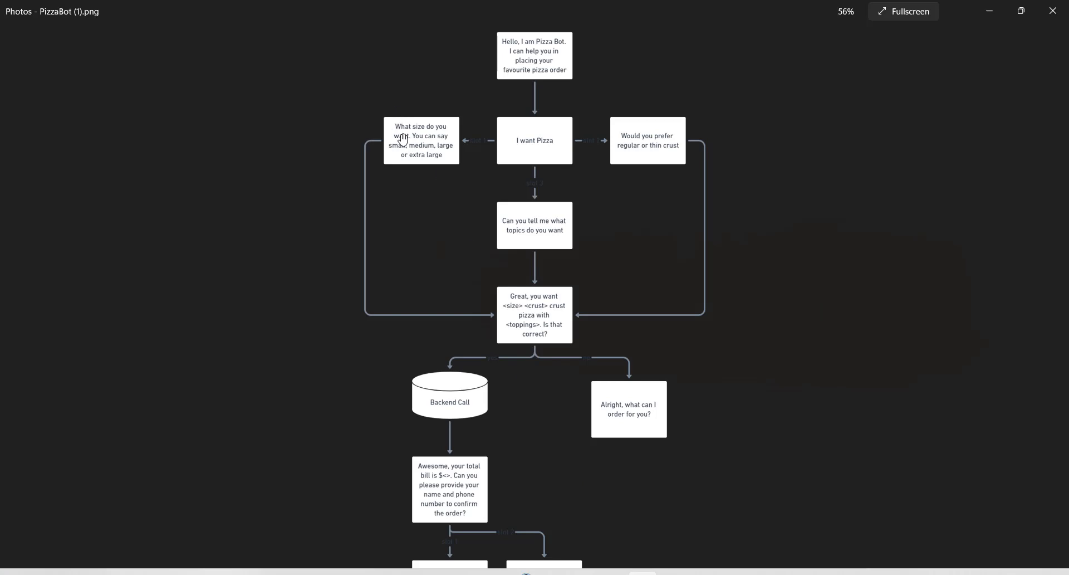
{"action": "left_click", "coordinate": [537, 236]}
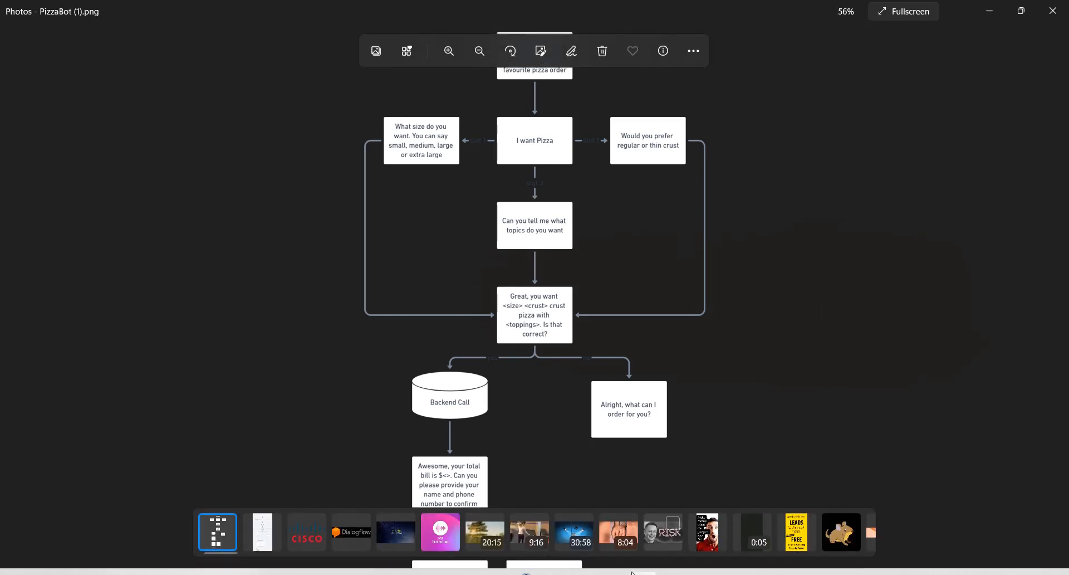
{"action": "key", "text": "alt+Tab"}
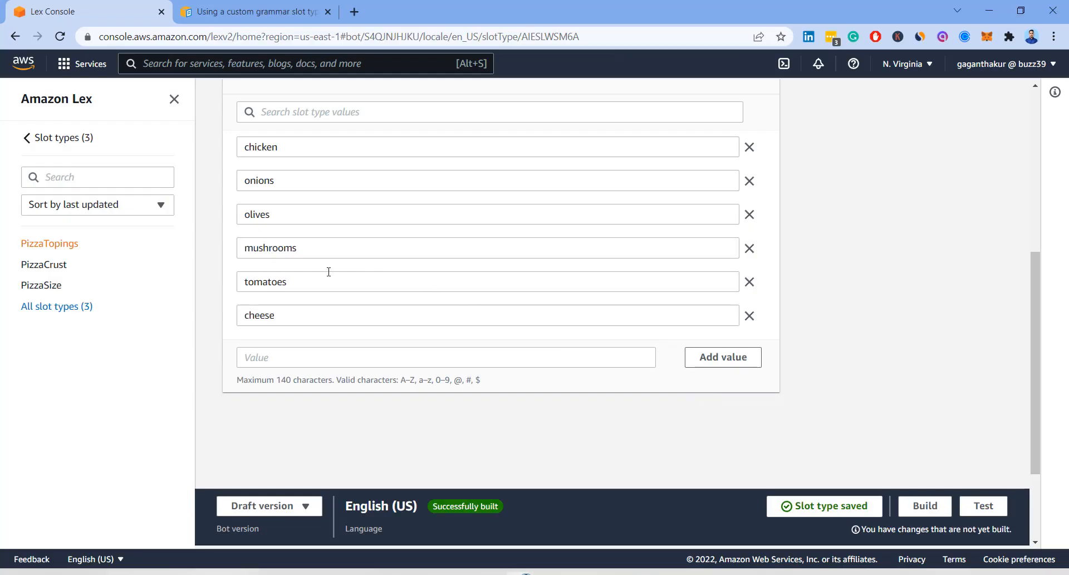
Step: Leave the PizzaTopings slot type and open OrderPizzaIntent from the bot's intents list
{"action": "scroll", "coordinate": [534, 343], "scroll_direction": "up", "scroll_amount": 5}
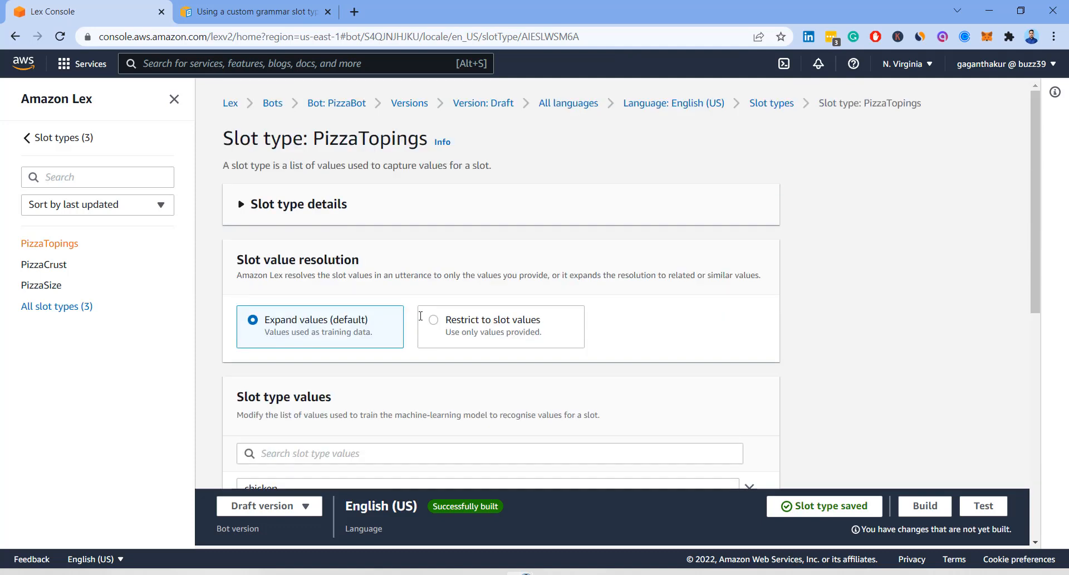
{"action": "left_click", "coordinate": [39, 140]}
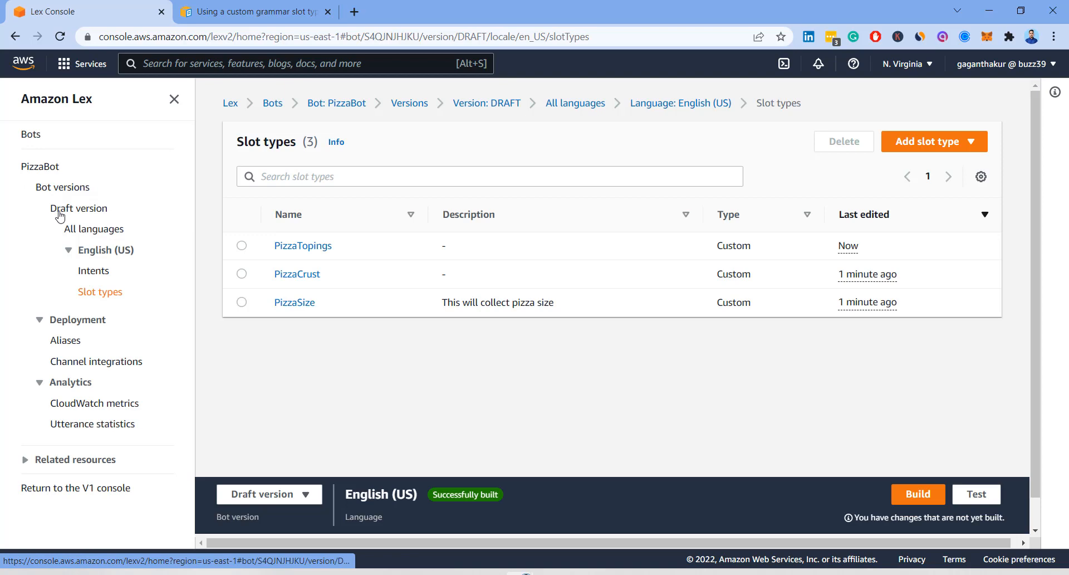
{"action": "left_click", "coordinate": [89, 271]}
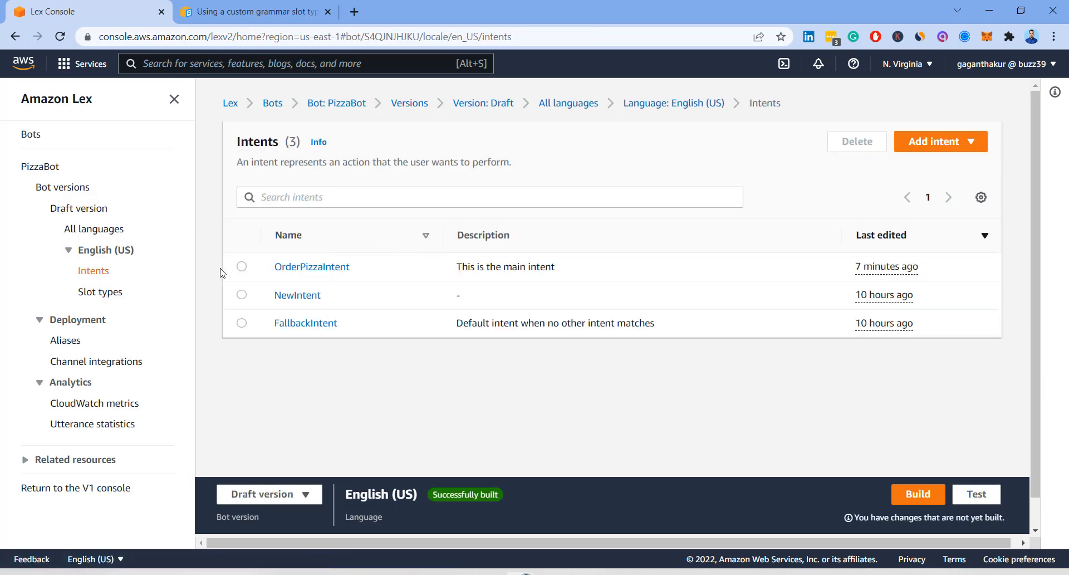
{"action": "left_click", "coordinate": [301, 268]}
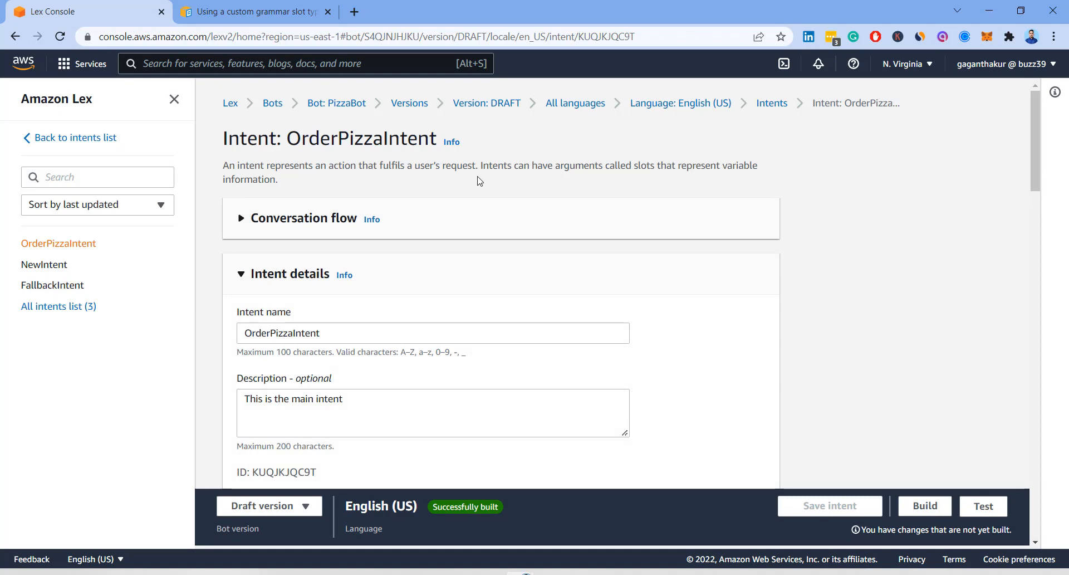
Step: Start a new required slot in OrderPizzaIntent and name it "Size"
{"action": "scroll", "coordinate": [477, 181], "scroll_direction": "down", "scroll_amount": 4}
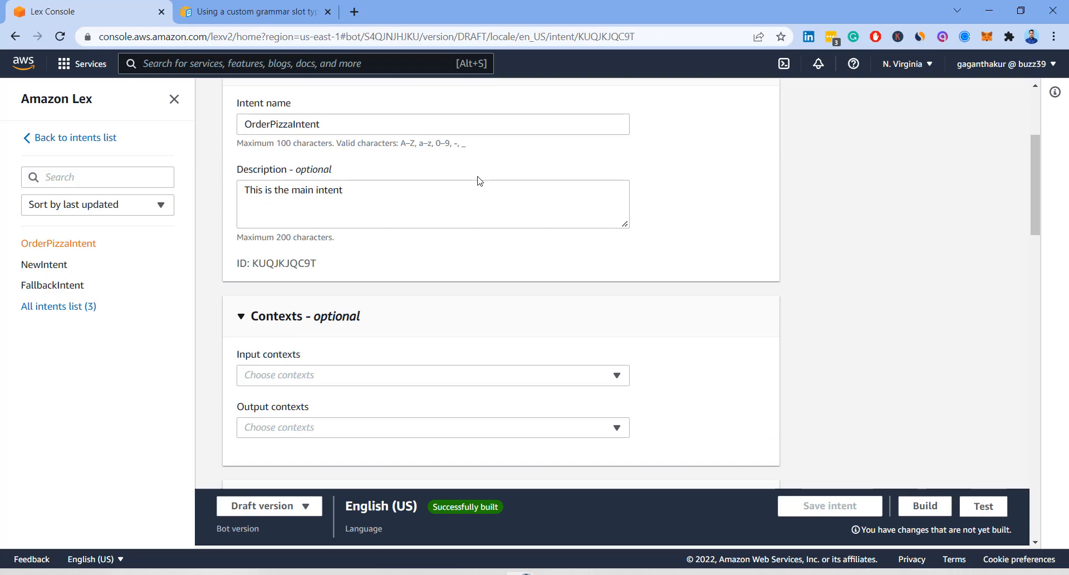
{"action": "scroll", "coordinate": [478, 181], "scroll_direction": "down", "scroll_amount": 8}
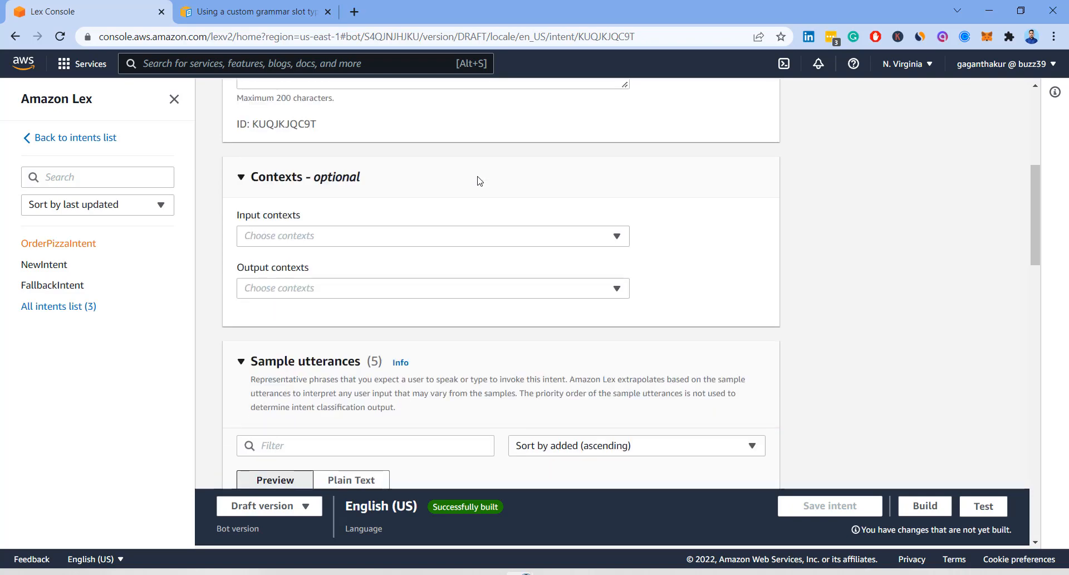
{"action": "scroll", "coordinate": [408, 208], "scroll_direction": "down", "scroll_amount": 4}
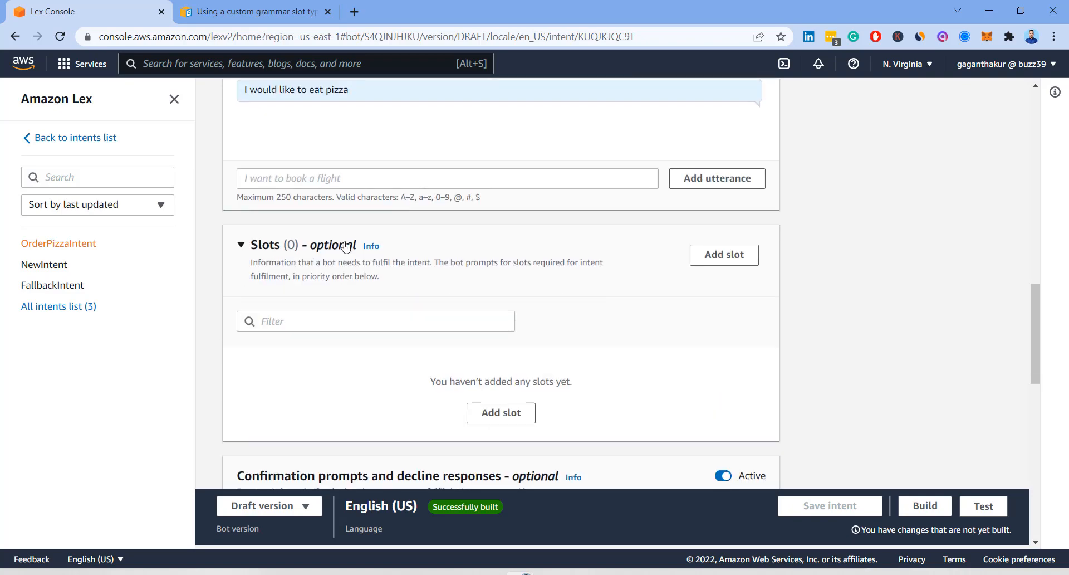
{"action": "left_click", "coordinate": [718, 256]}
{"action": "left_click", "coordinate": [368, 312]}
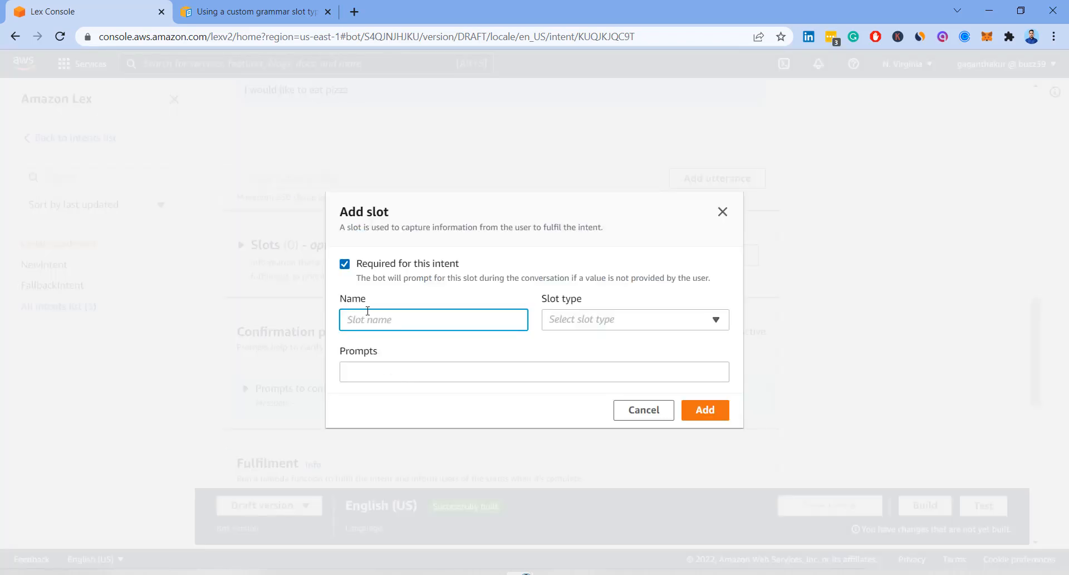
{"action": "type", "text": "Size"}
Step: Look through the available slot types and assign the custom type PizzaSize to the Size slot
{"action": "left_click", "coordinate": [614, 327]}
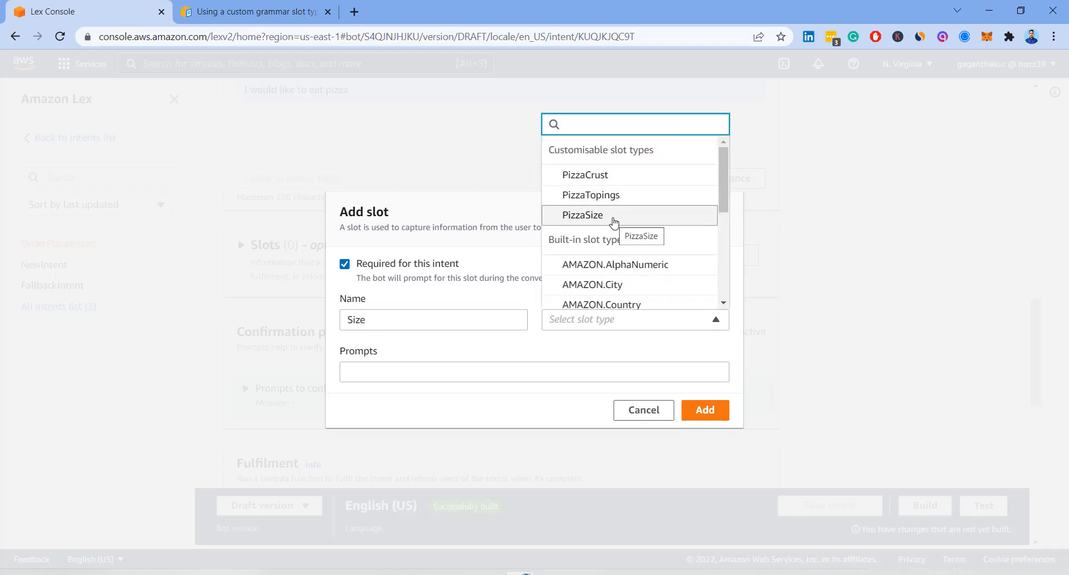
{"action": "scroll", "coordinate": [614, 221], "scroll_direction": "down", "scroll_amount": 1}
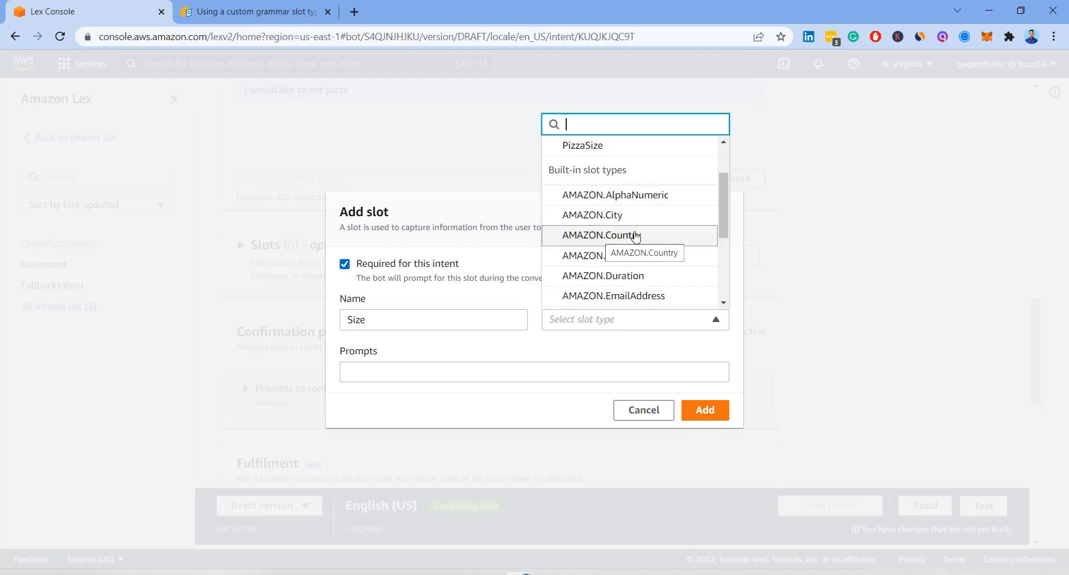
{"action": "scroll", "coordinate": [660, 227], "scroll_direction": "down", "scroll_amount": 1}
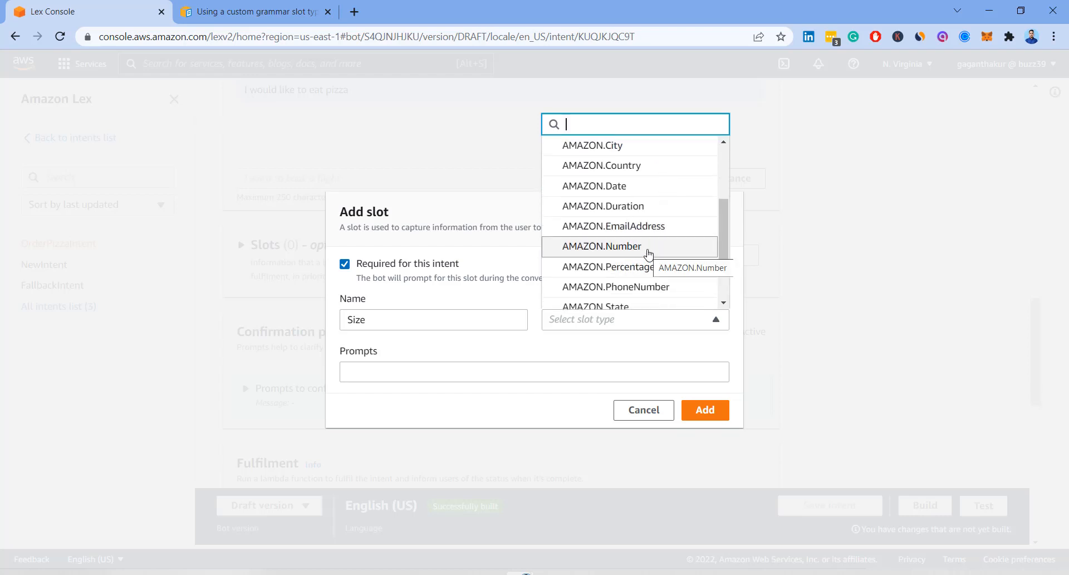
{"action": "scroll", "coordinate": [607, 230], "scroll_direction": "up", "scroll_amount": 1}
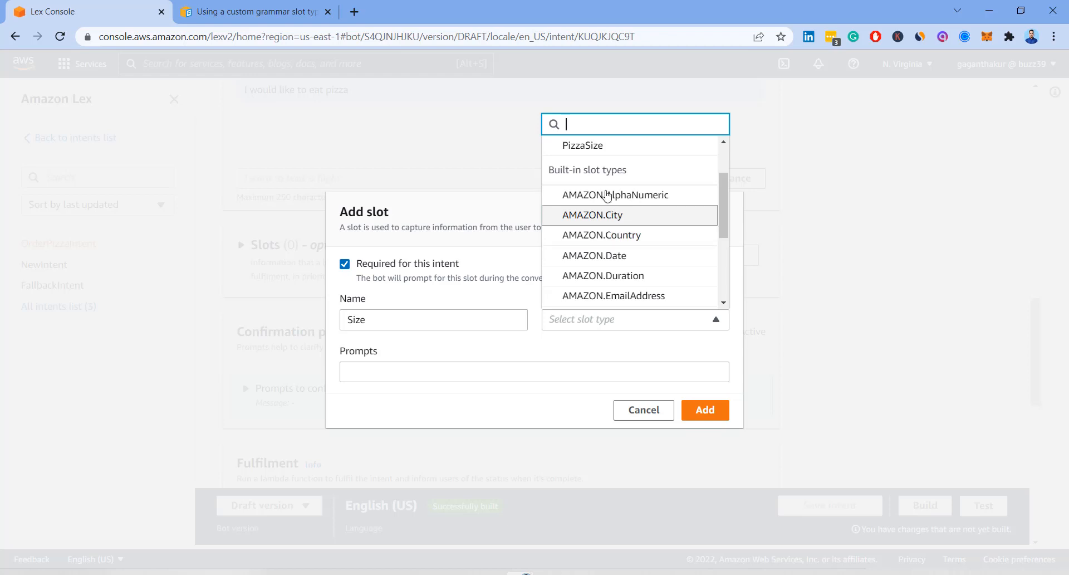
{"action": "scroll", "coordinate": [606, 246], "scroll_direction": "up", "scroll_amount": 1}
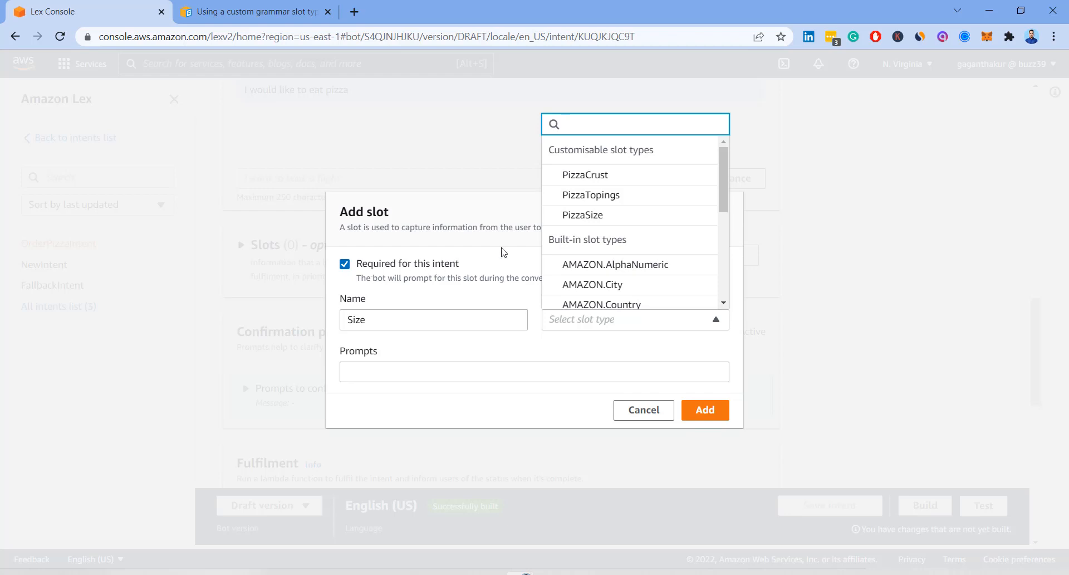
{"action": "left_click", "coordinate": [621, 217]}
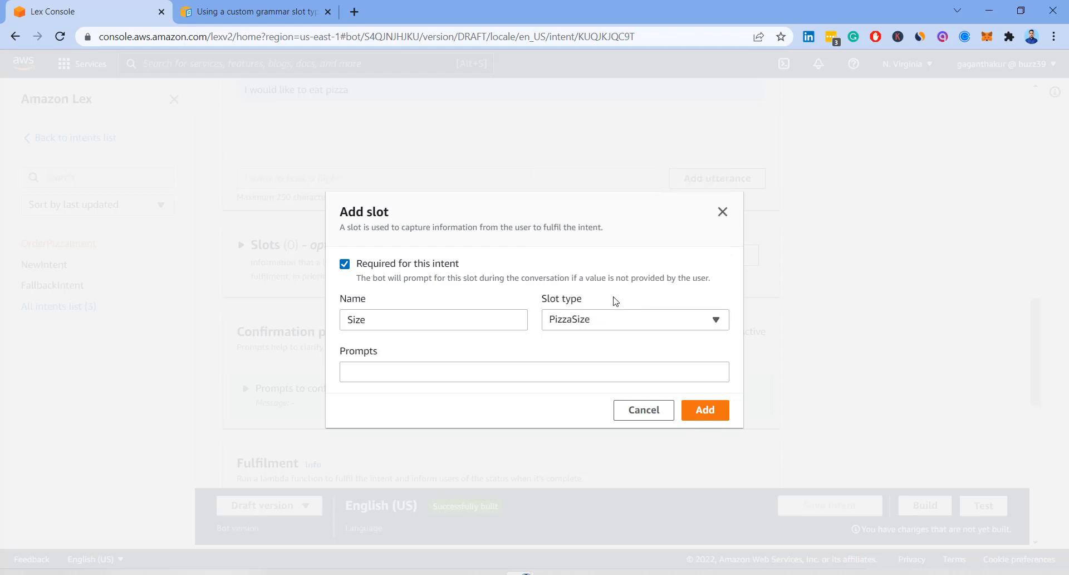
Step: Check the flowchart in Photos and add the Size slot with prompt "What size do you want. You can say small, medium, large or extra large"
{"action": "left_click", "coordinate": [503, 373]}
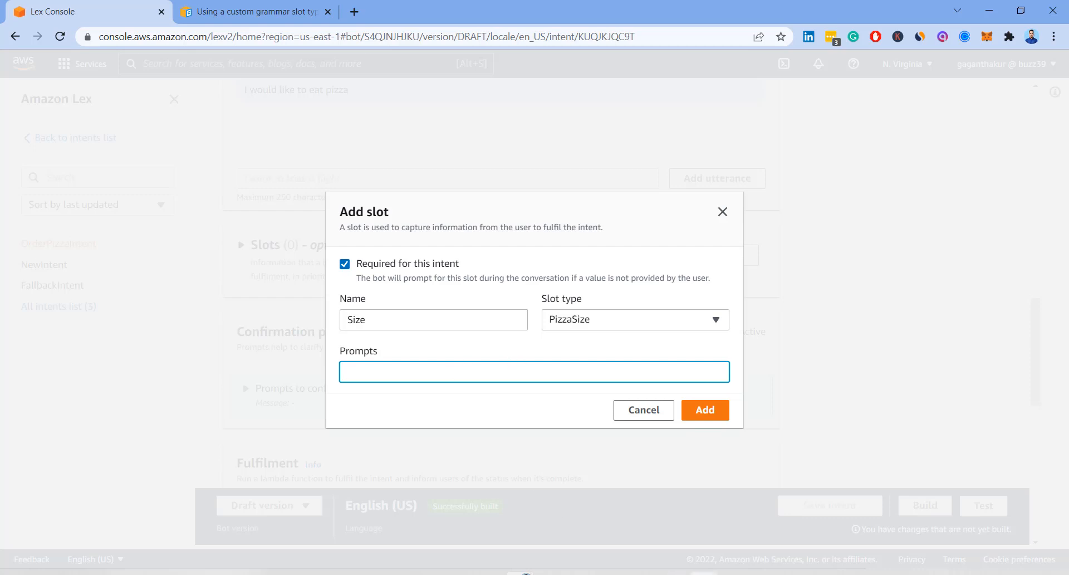
{"action": "left_click", "coordinate": [643, 573]}
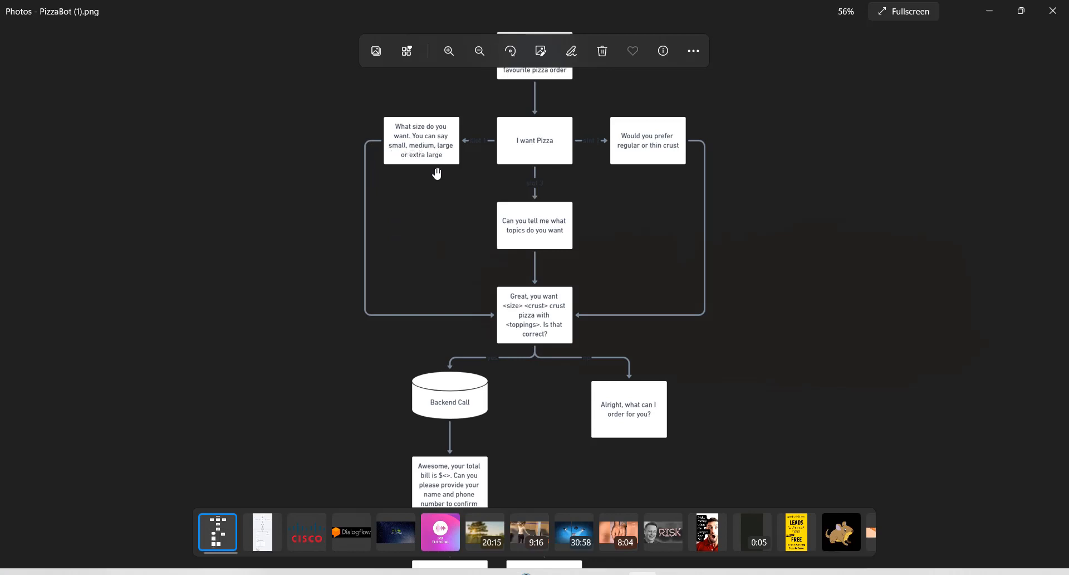
{"action": "key", "text": "alt+Tab"}
{"action": "left_click", "coordinate": [413, 372]}
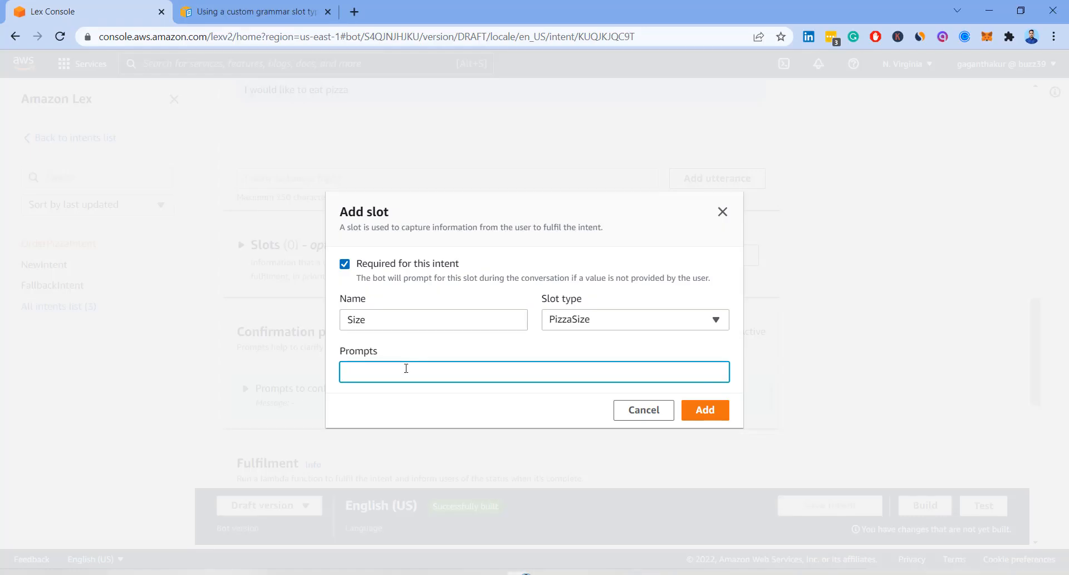
{"action": "type", "text": "What size do you want. You can say"}
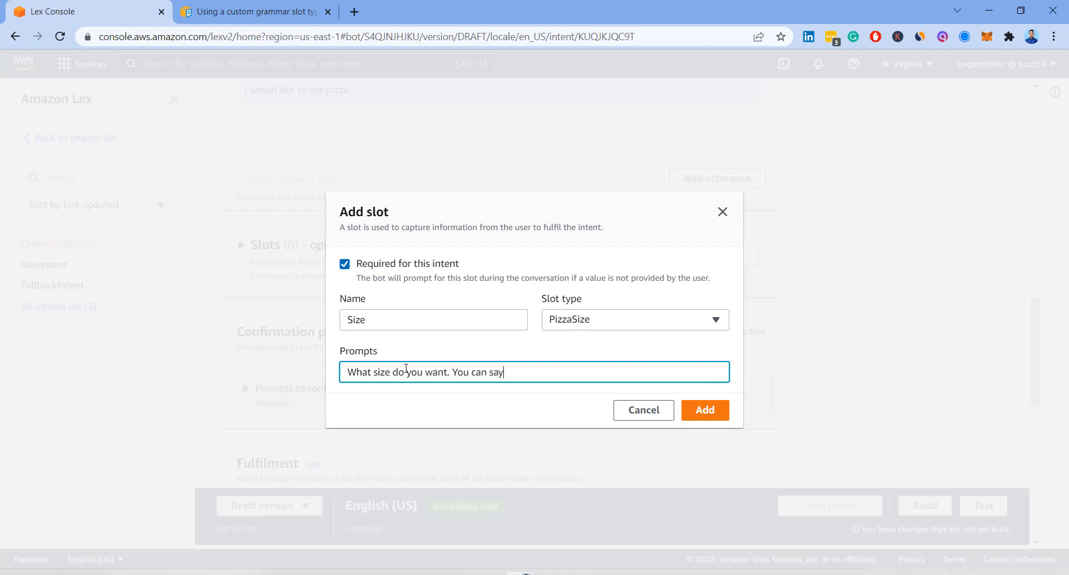
{"action": "type", "text": " small, medium, large or extra large"}
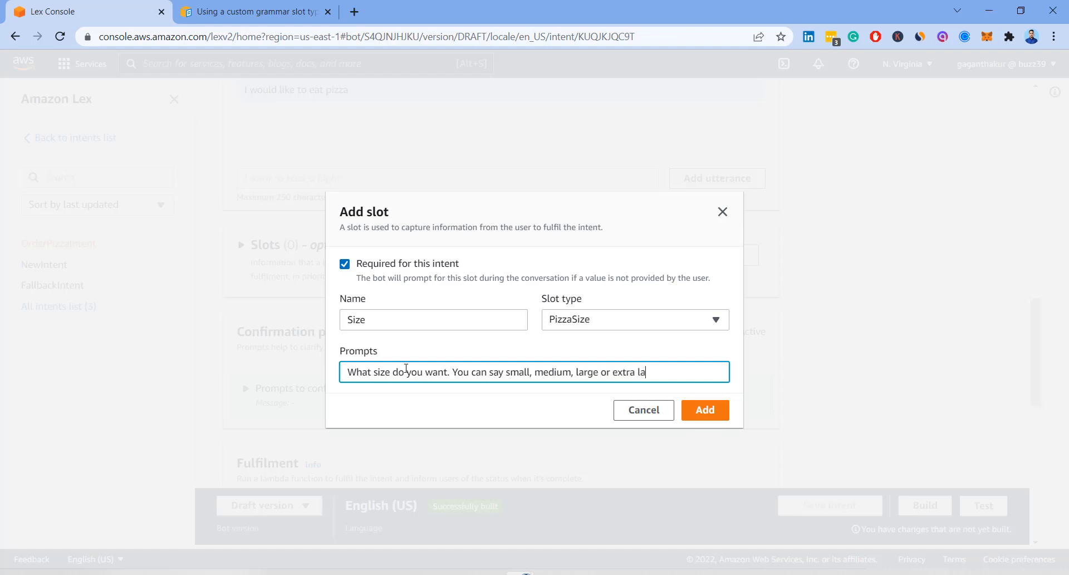
{"action": "left_click", "coordinate": [703, 410]}
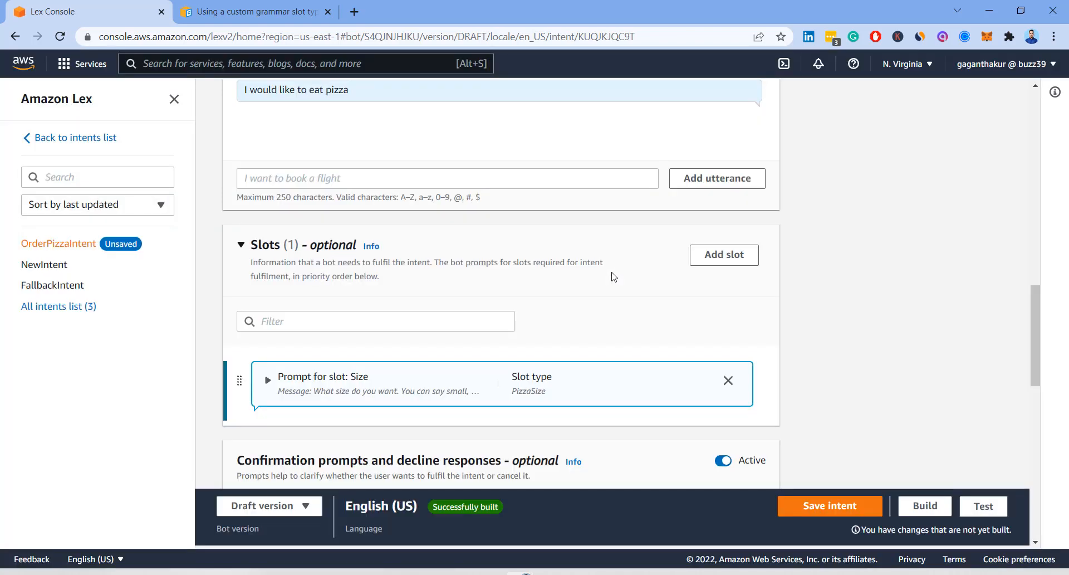
Step: Start another required slot in OrderPizzaIntent named "Crust" and assign it the custom slot type PizzaCrust
{"action": "left_click", "coordinate": [718, 259]}
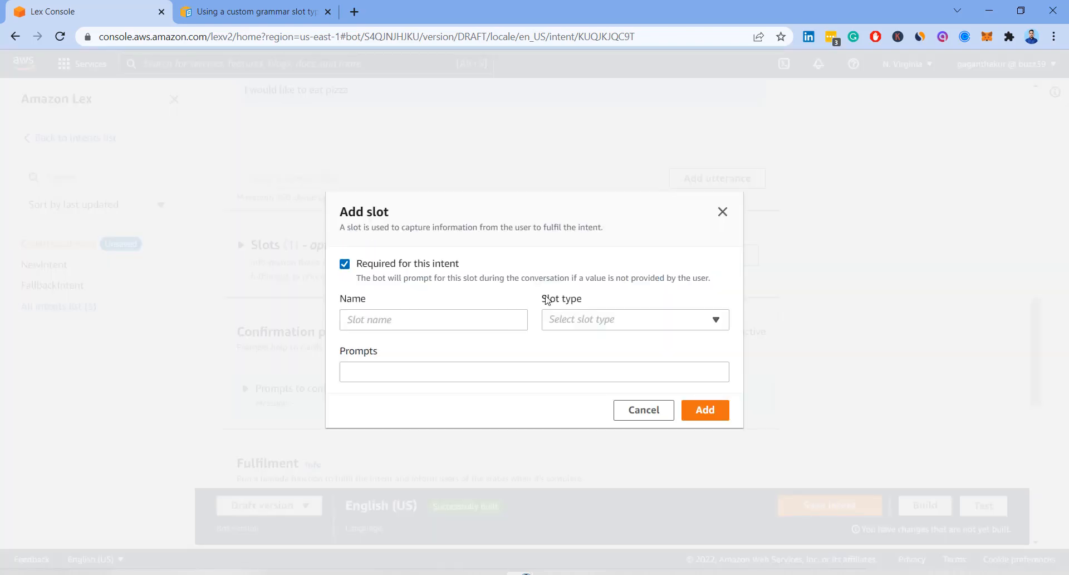
{"action": "left_click", "coordinate": [445, 316]}
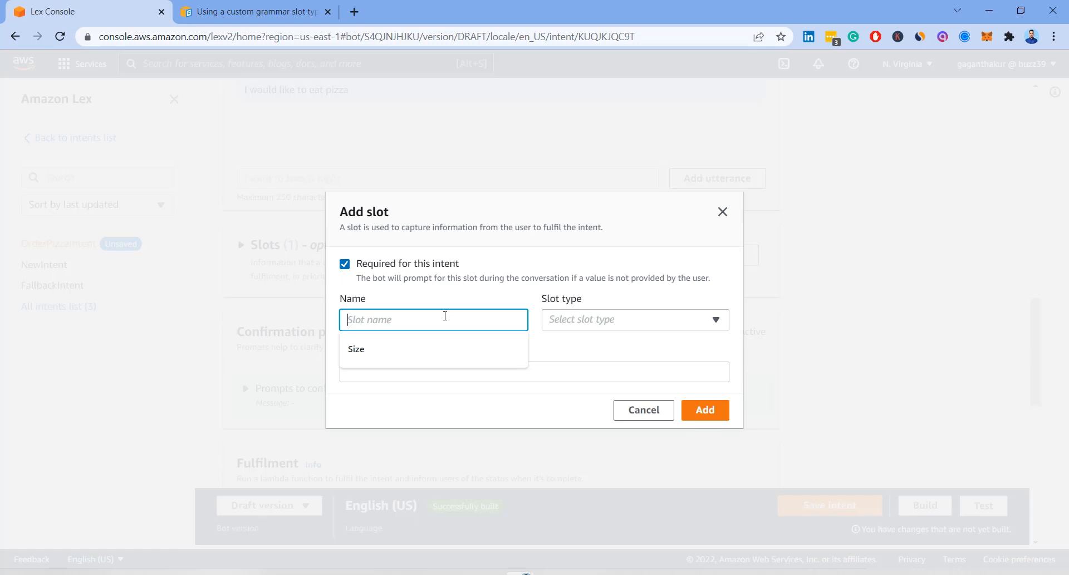
{"action": "type", "text": "Crus"}
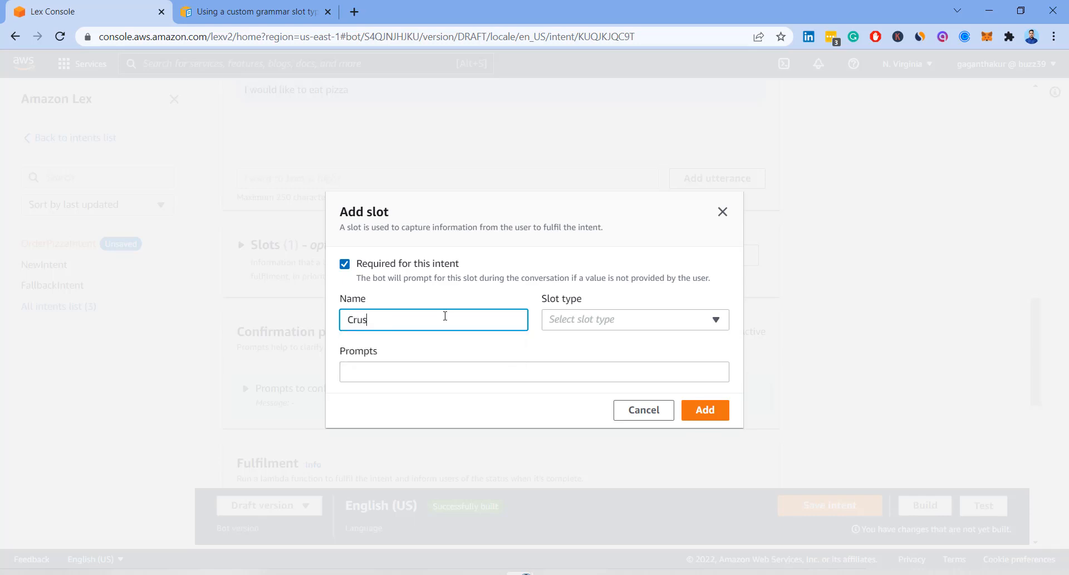
{"action": "type", "text": "t"}
{"action": "left_click", "coordinate": [565, 318]}
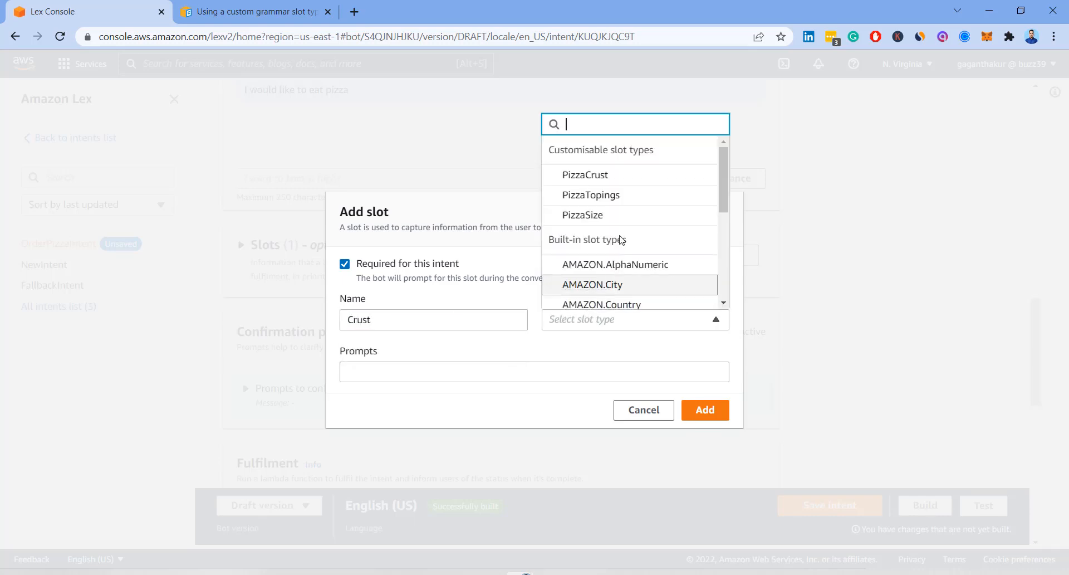
{"action": "left_click", "coordinate": [624, 184]}
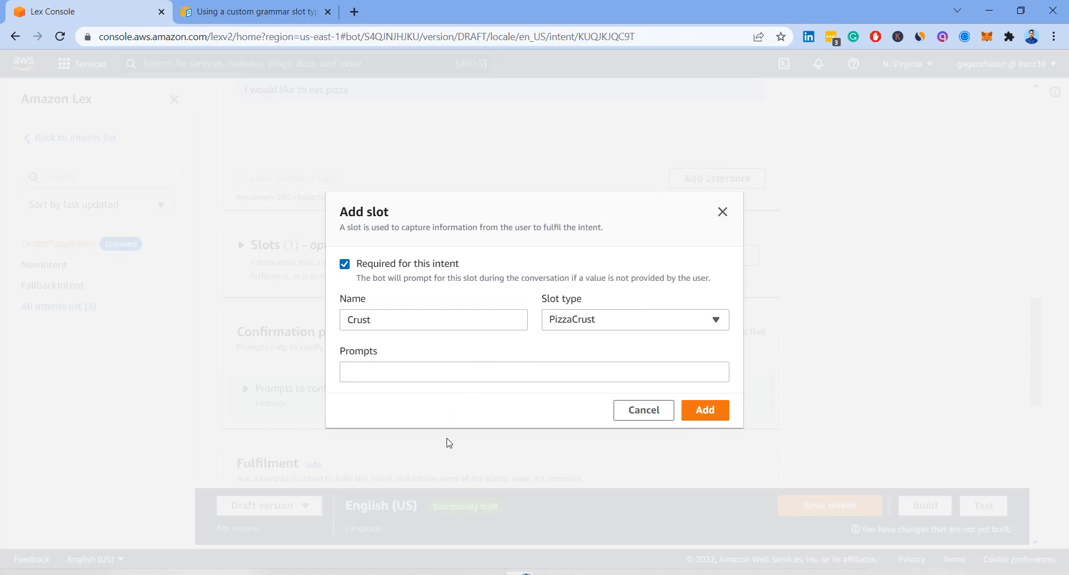
Step: Check the crust question in the Photos flowchart and add the Crust slot with the prompt "Would you prefer regular or thin crust"
{"action": "key", "text": "alt+Tab"}
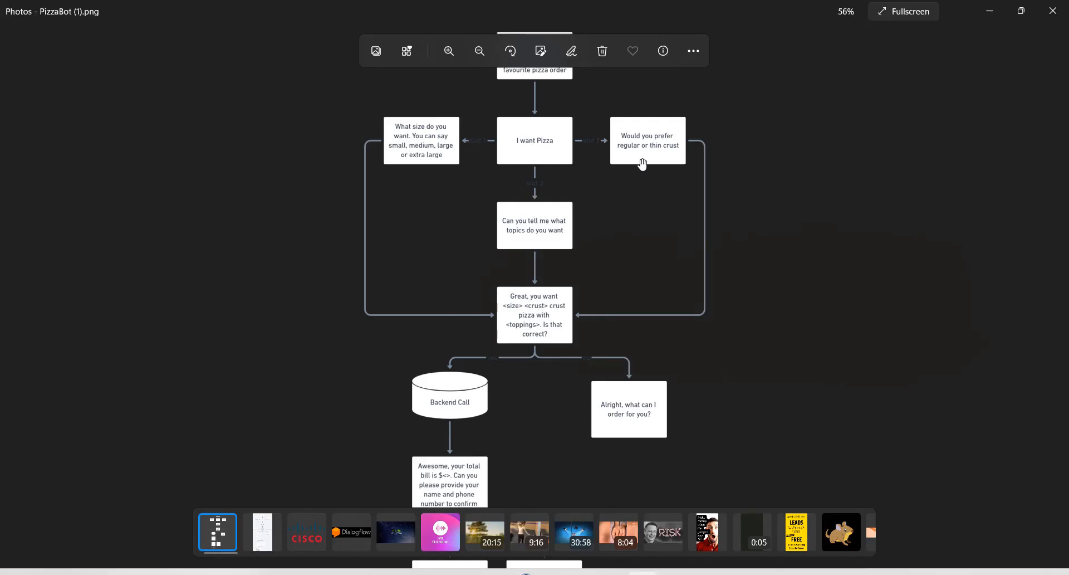
{"action": "key", "text": "alt+Tab"}
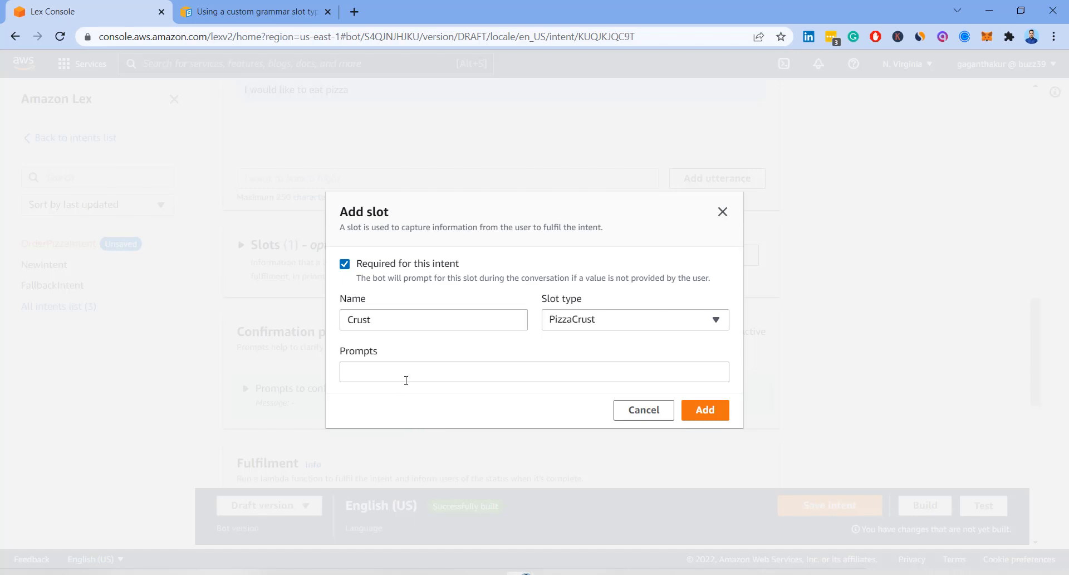
{"action": "left_click", "coordinate": [406, 373]}
{"action": "type", "text": "Woul"}
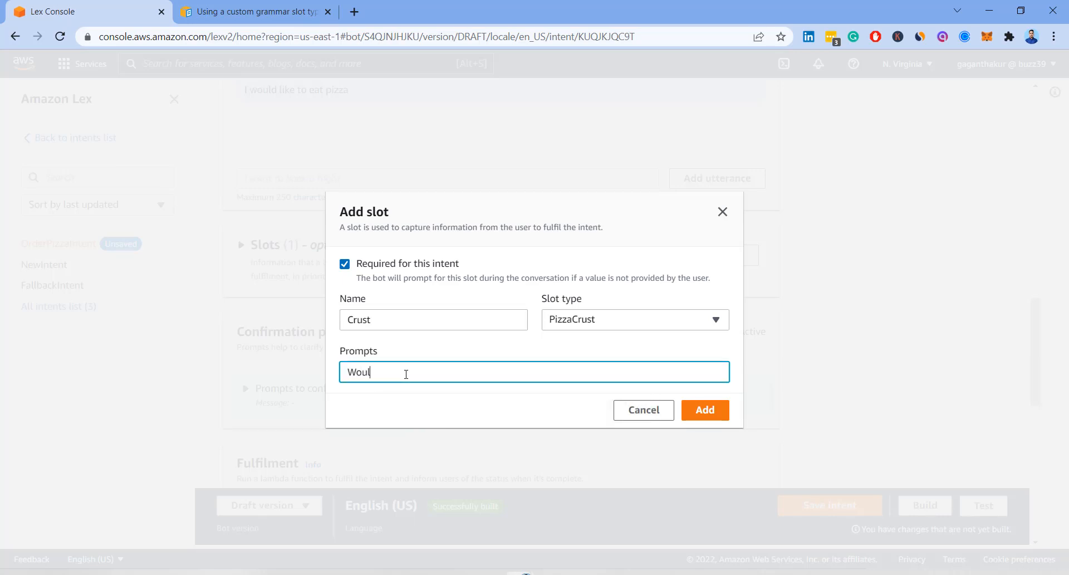
{"action": "type", "text": "d you prever regular "}
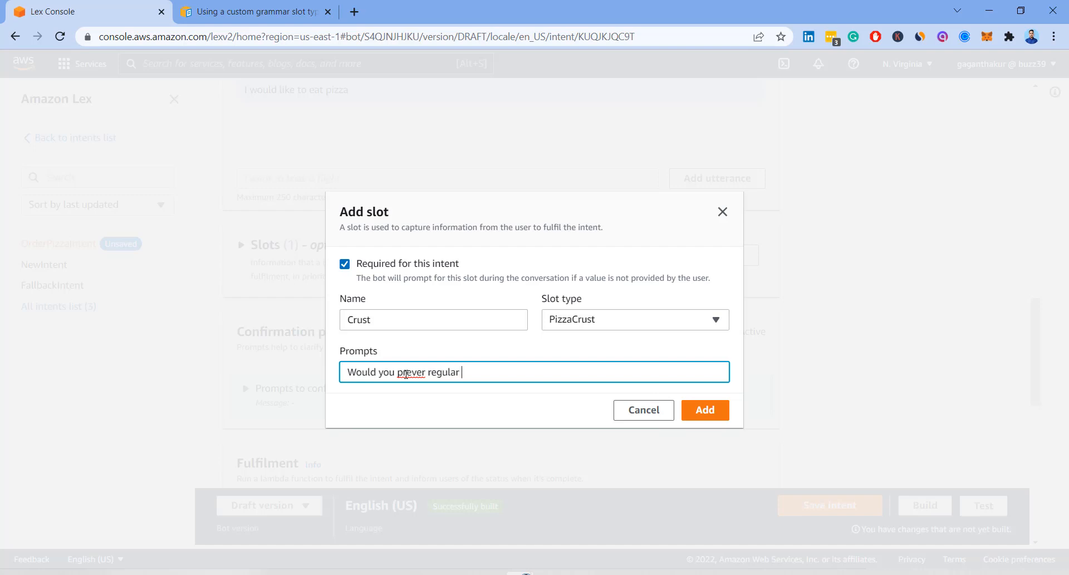
{"action": "type", "text": "or thin crust"}
{"action": "right_click", "coordinate": [406, 373]}
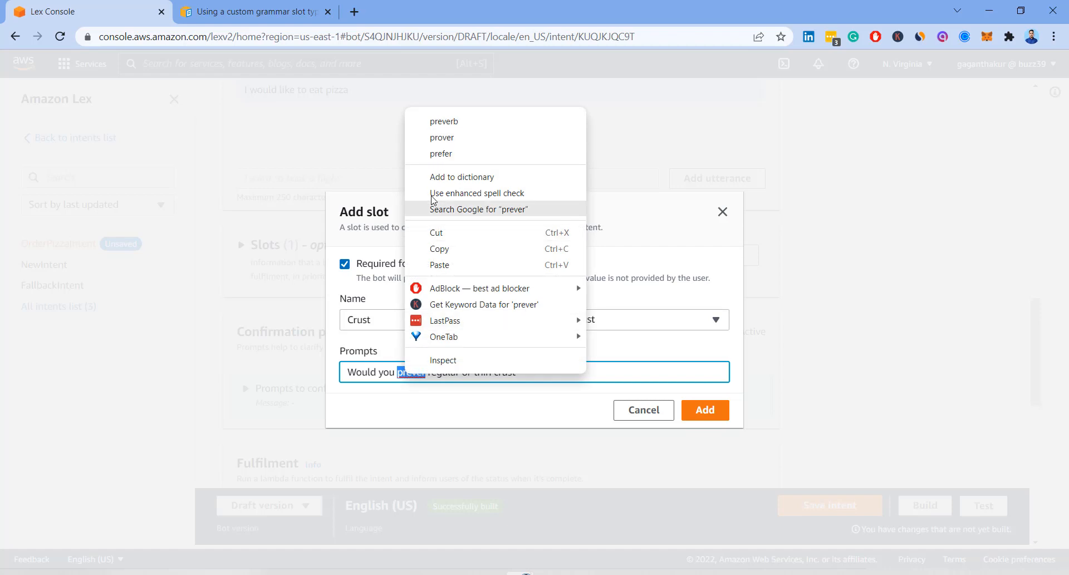
{"action": "left_click", "coordinate": [449, 157]}
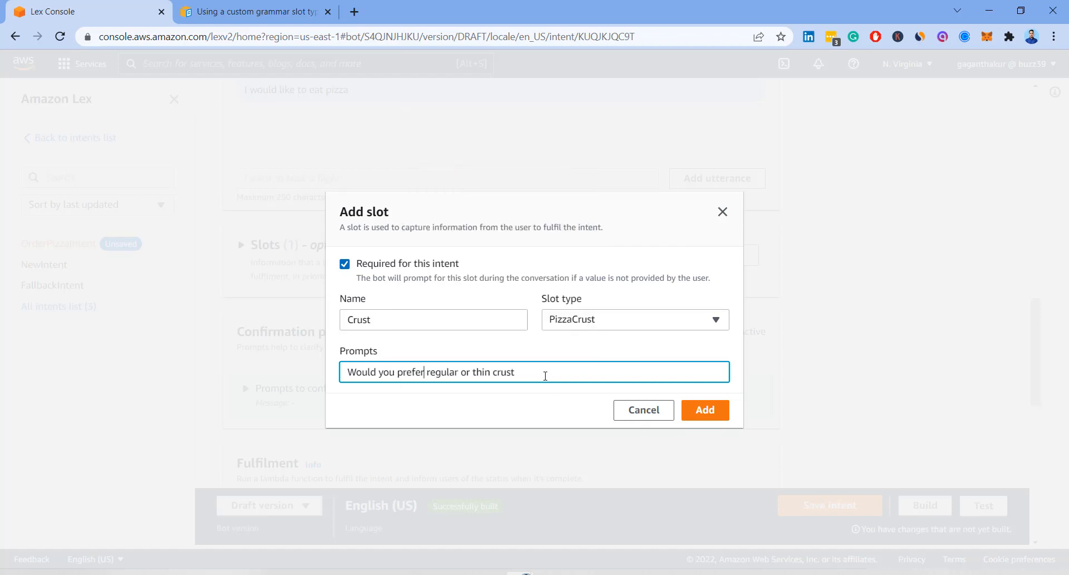
{"action": "left_click", "coordinate": [688, 409]}
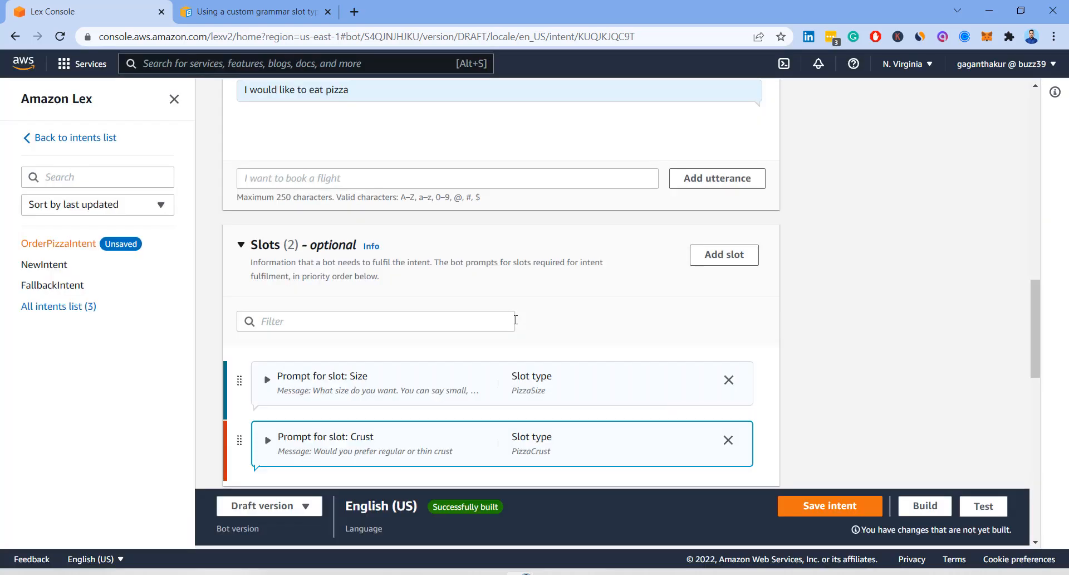
Step: Start a third required slot with the custom slot type PizzaTopings and name it "Toppings"
{"action": "left_click", "coordinate": [710, 259]}
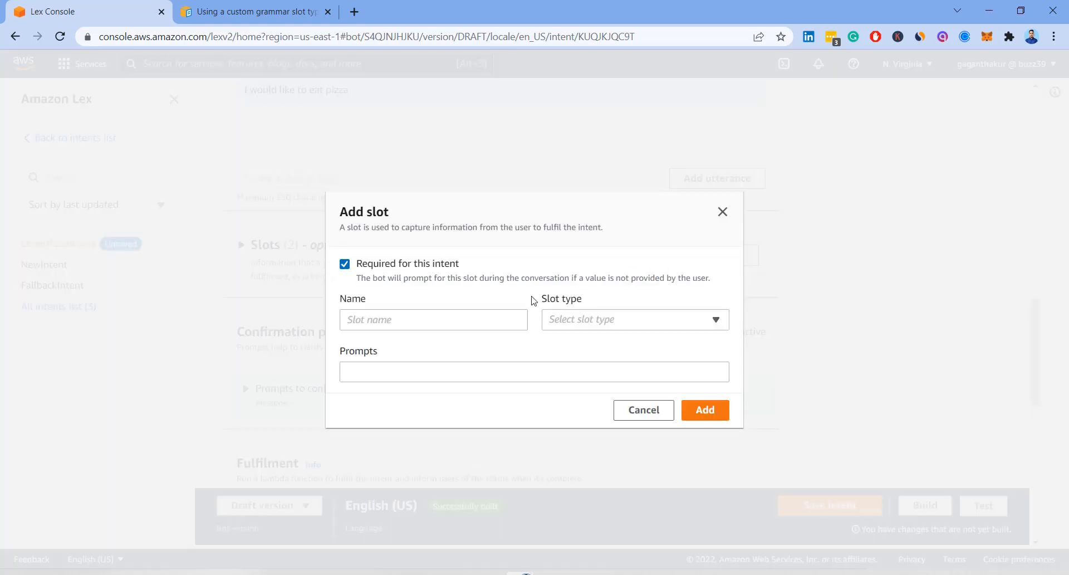
{"action": "left_click", "coordinate": [596, 319]}
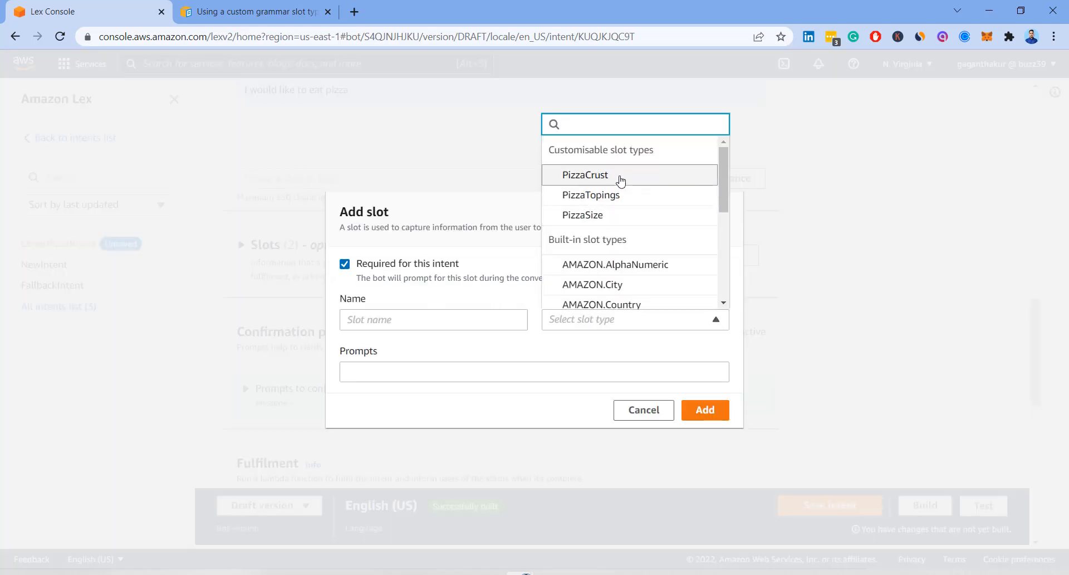
{"action": "left_click", "coordinate": [620, 196]}
{"action": "left_click", "coordinate": [440, 322]}
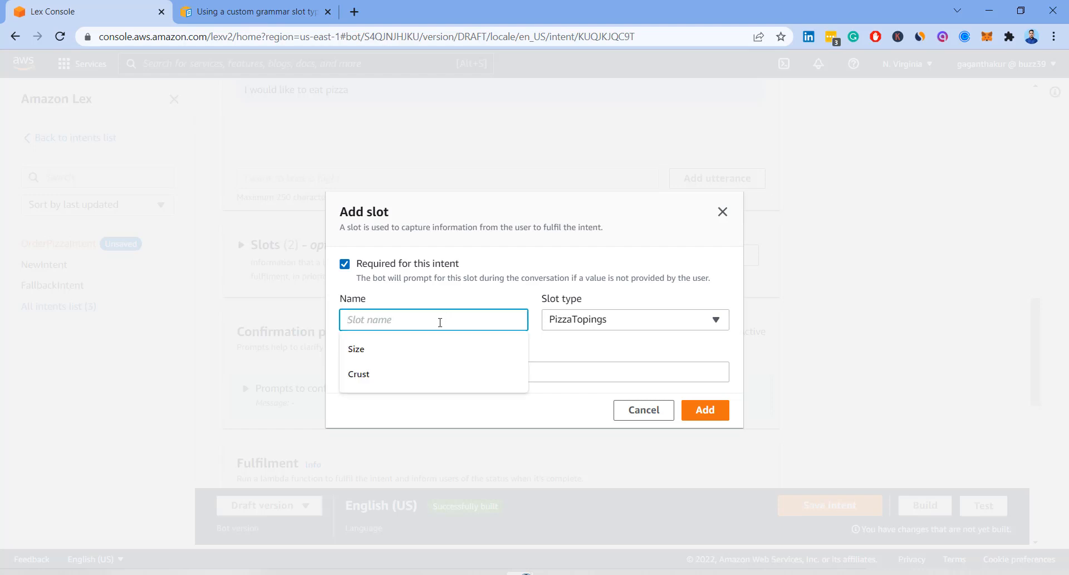
{"action": "type", "text": "Toppings"}
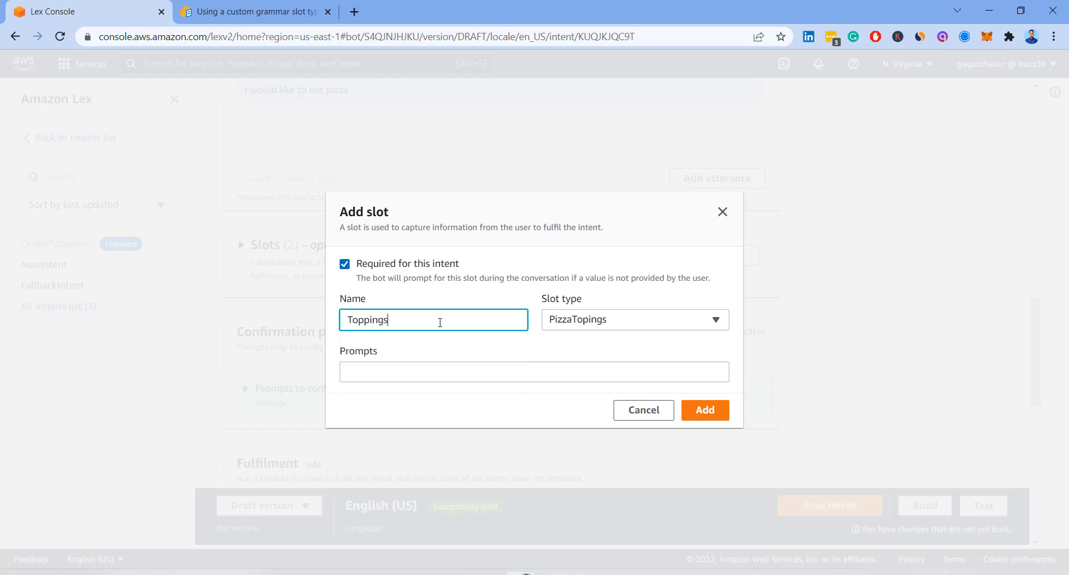
Step: Check the flowchart in Photos and add the Toppings slot with the prompt "Can you tell me what toppings do you want"
{"action": "left_click", "coordinate": [438, 370]}
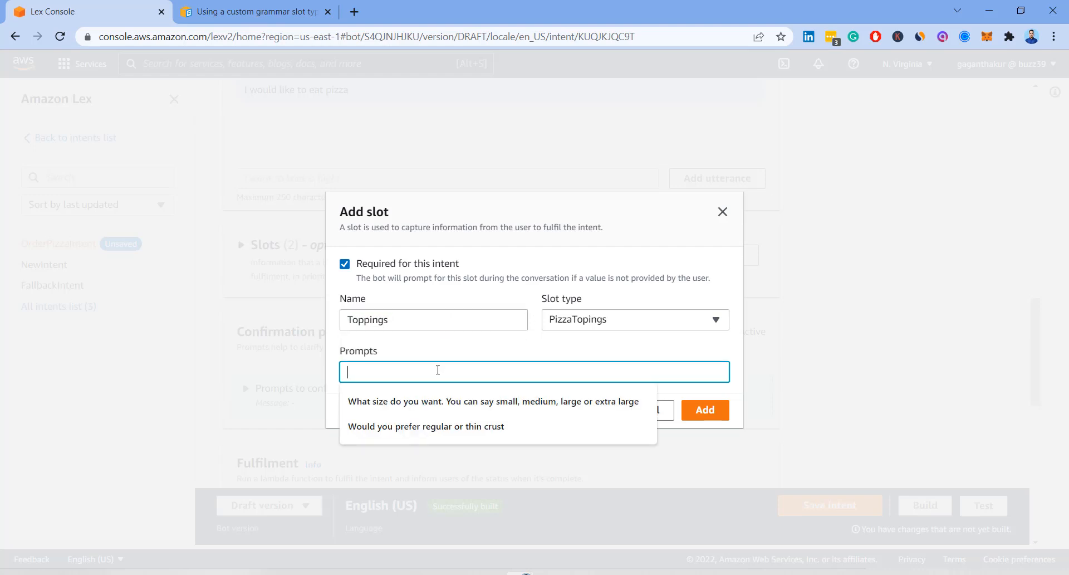
{"action": "key", "text": "alt+Tab"}
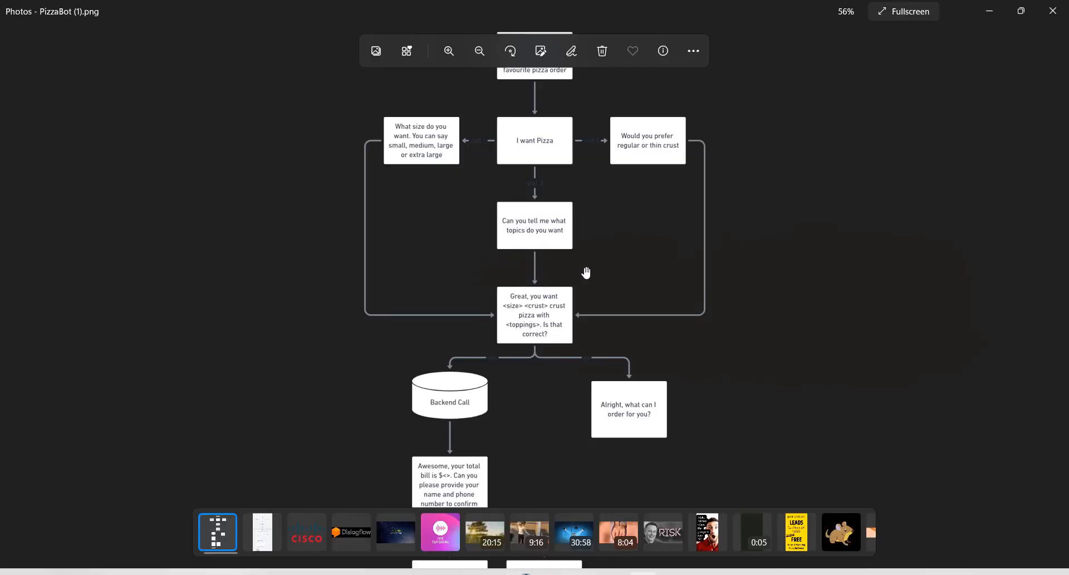
{"action": "key", "text": "alt+Tab"}
{"action": "type", "text": "Can"}
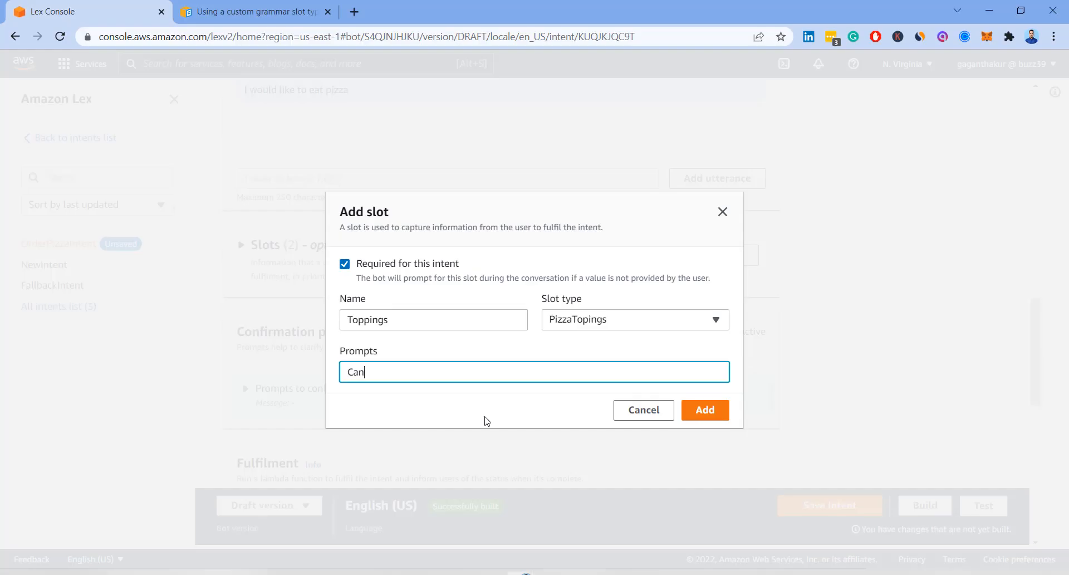
{"action": "type", "text": " you tell me what toppings do "}
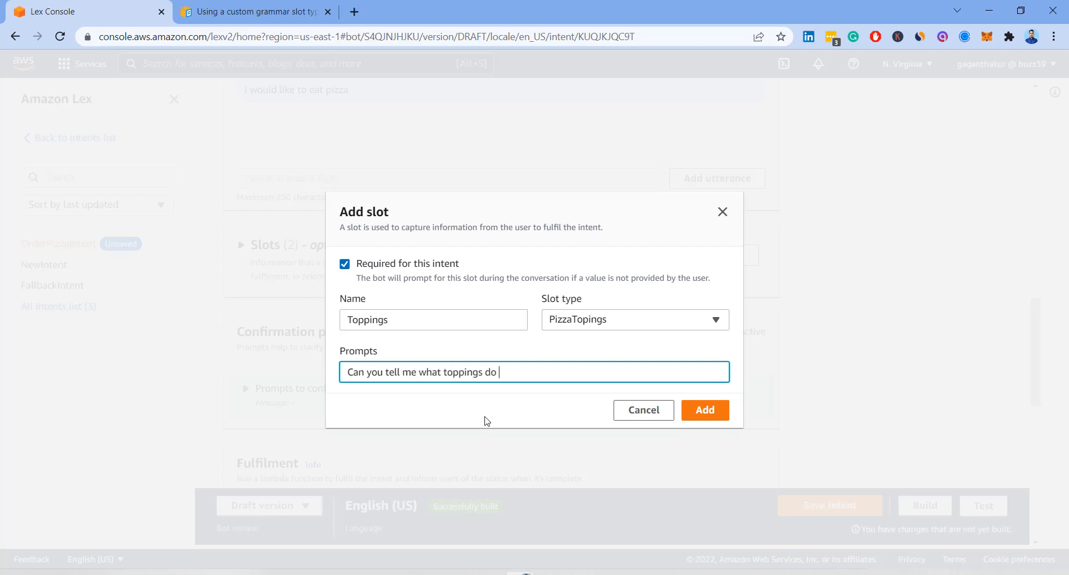
{"action": "type", "text": "you want"}
{"action": "left_click", "coordinate": [705, 411]}
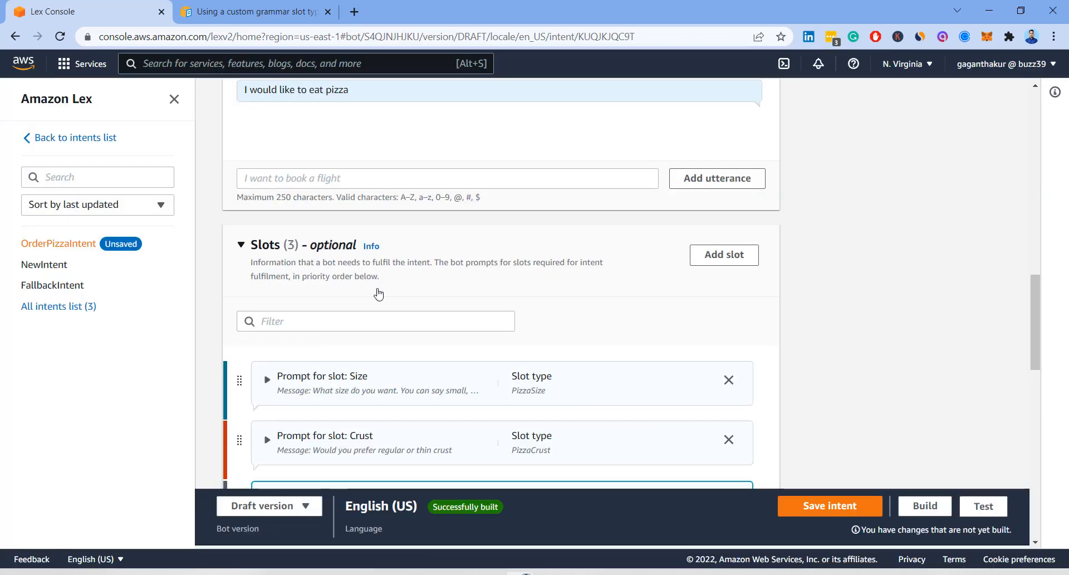
Step: Review the list of slots, save OrderPizzaIntent and build the English (US) language of the bot
{"action": "scroll", "coordinate": [379, 294], "scroll_direction": "down", "scroll_amount": 3}
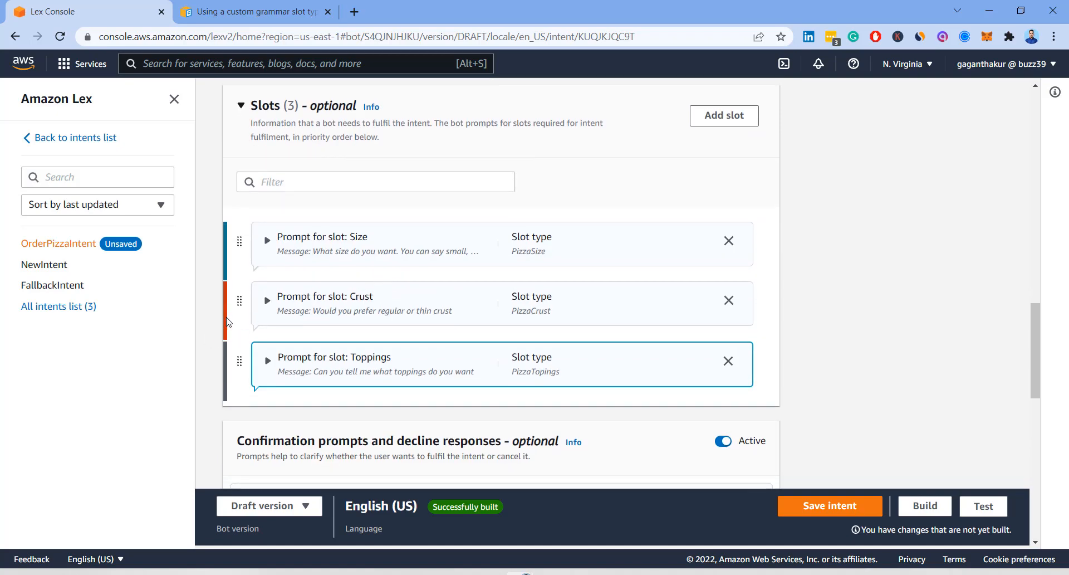
{"action": "left_click", "coordinate": [828, 507]}
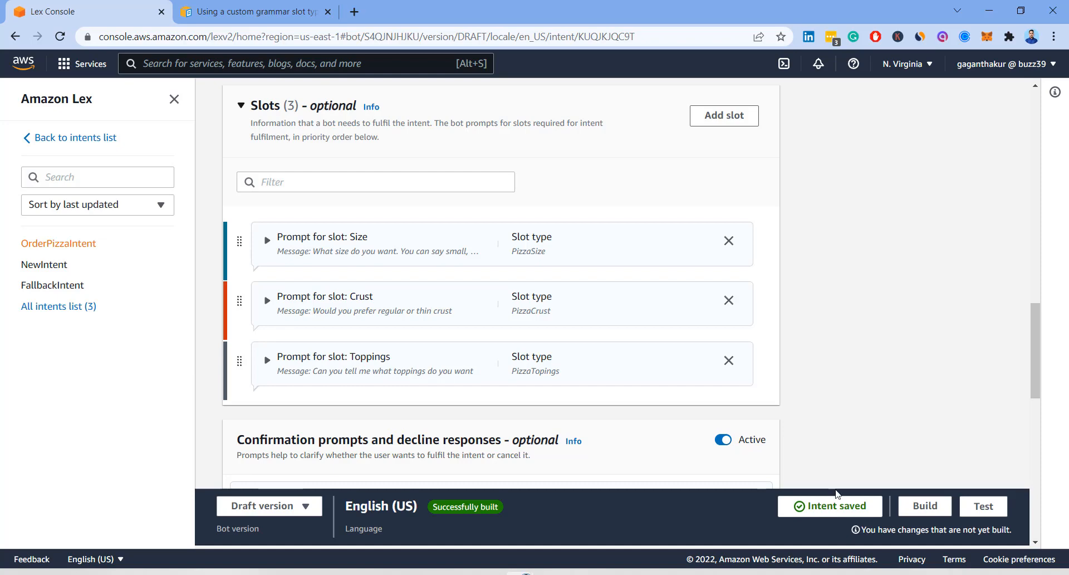
{"action": "left_click", "coordinate": [922, 507]}
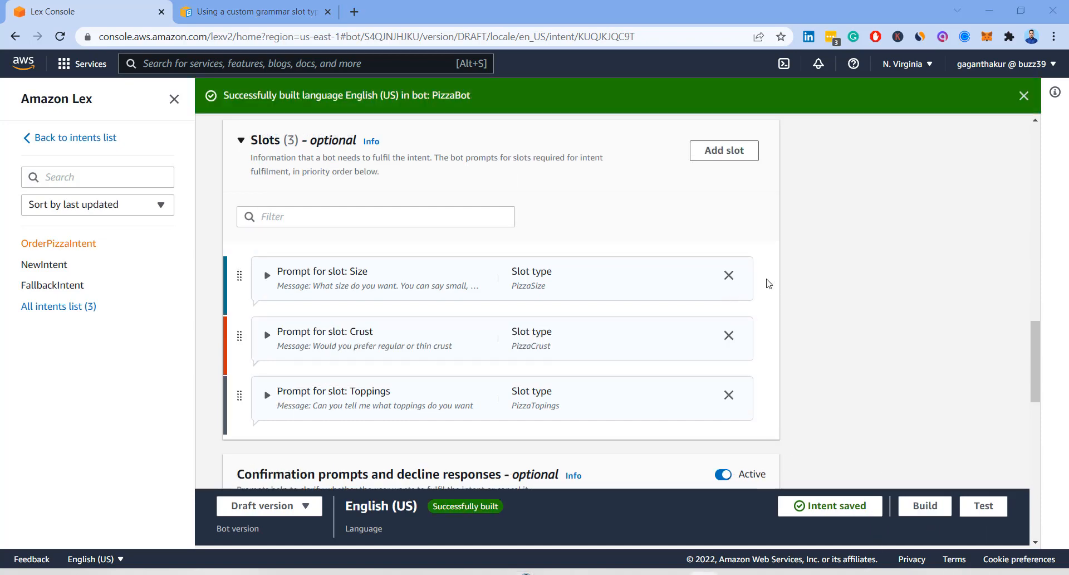
Step: Open the test chat for the draft version and send the message "I want to order pizza"
{"action": "left_click", "coordinate": [984, 506]}
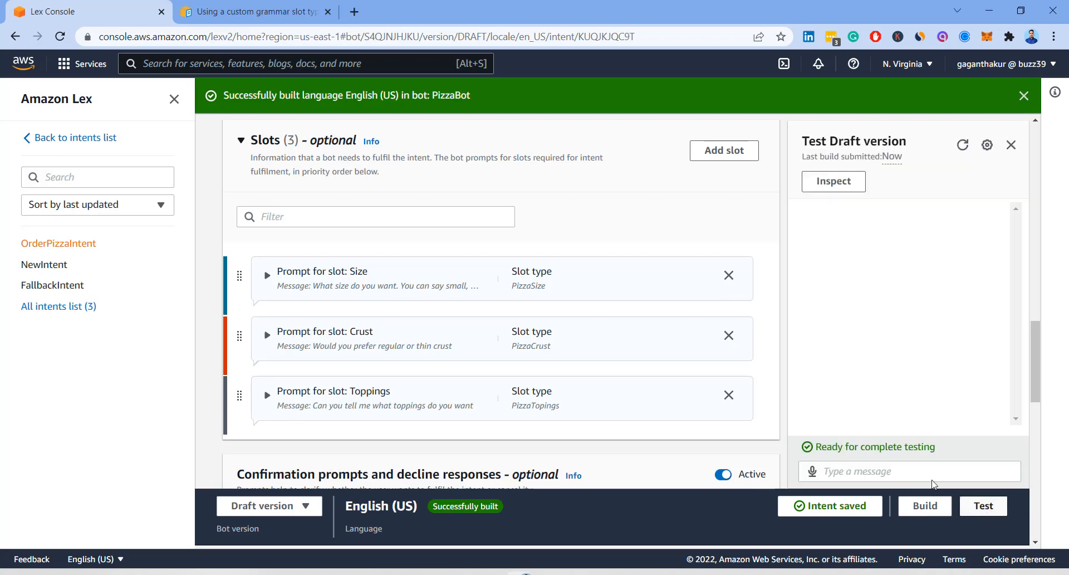
{"action": "left_click", "coordinate": [836, 471]}
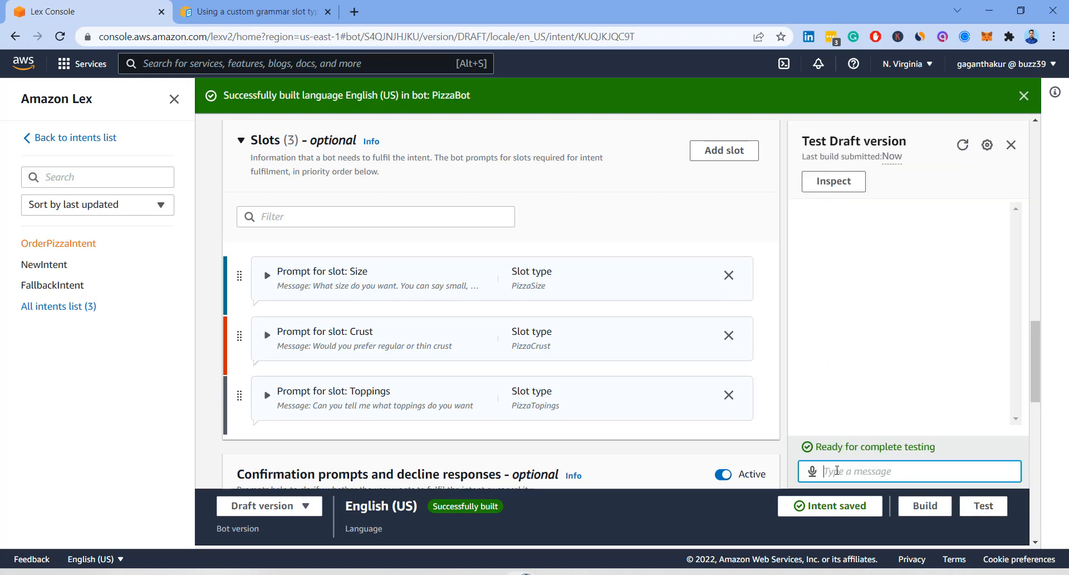
{"action": "type", "text": "I want to order "}
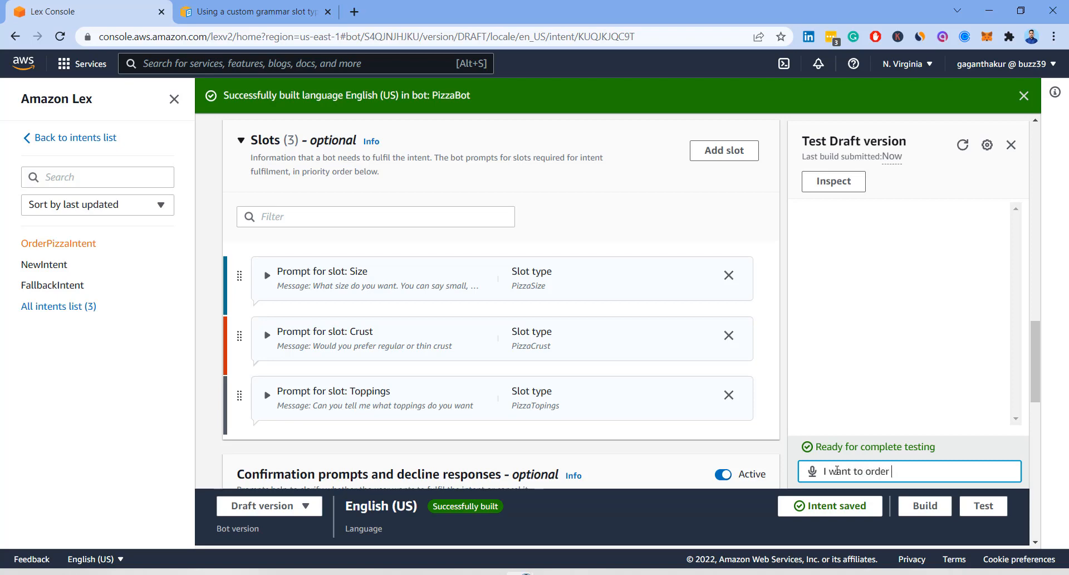
{"action": "type", "text": "pizza"}
{"action": "key", "text": "Return"}
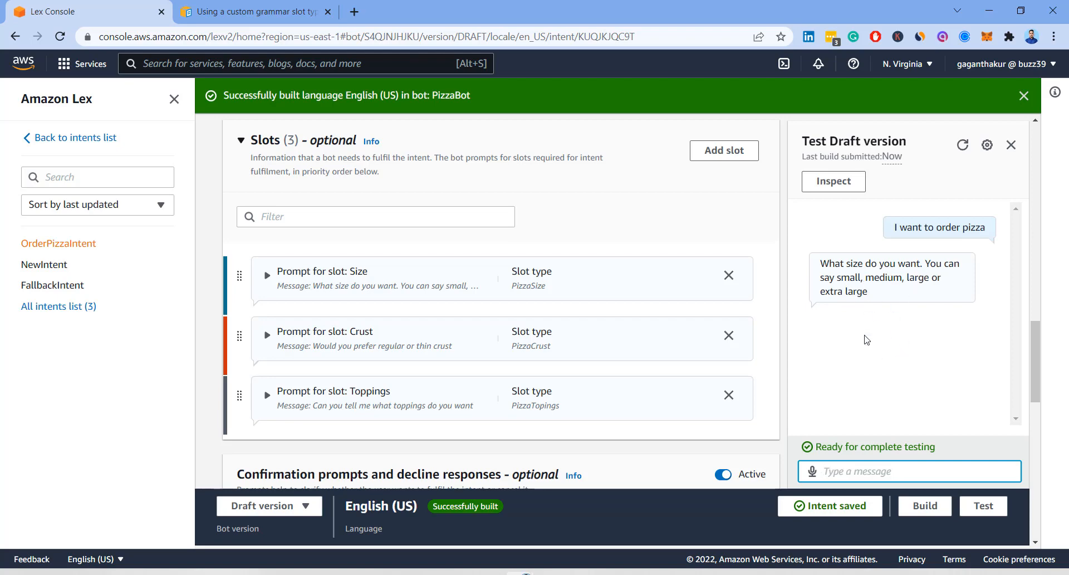
Step: Answer the size question with "small" and the crust question with "thin" in the test chat
{"action": "type", "text": "small"}
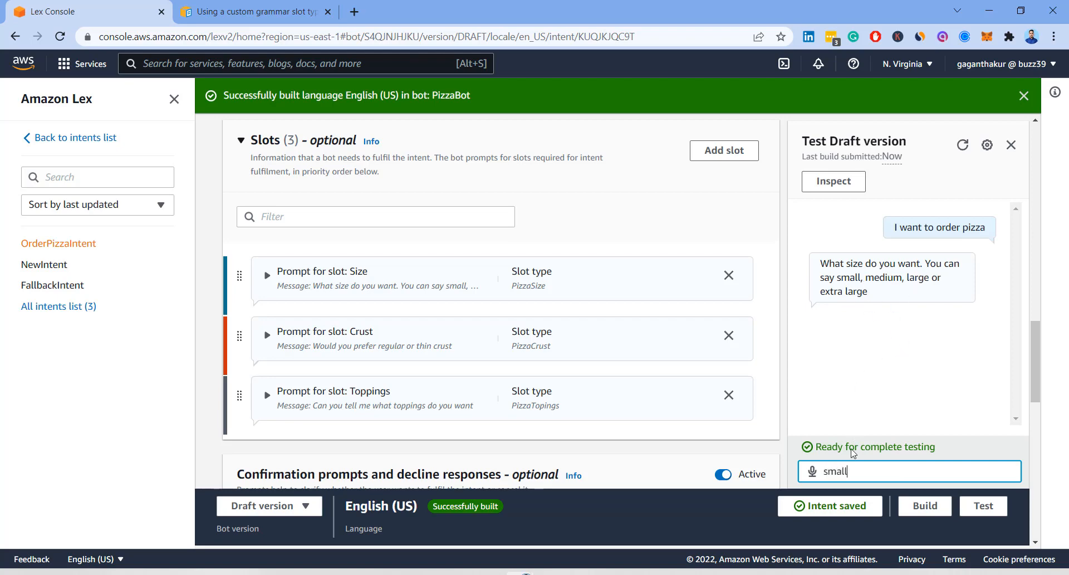
{"action": "key", "text": "Return"}
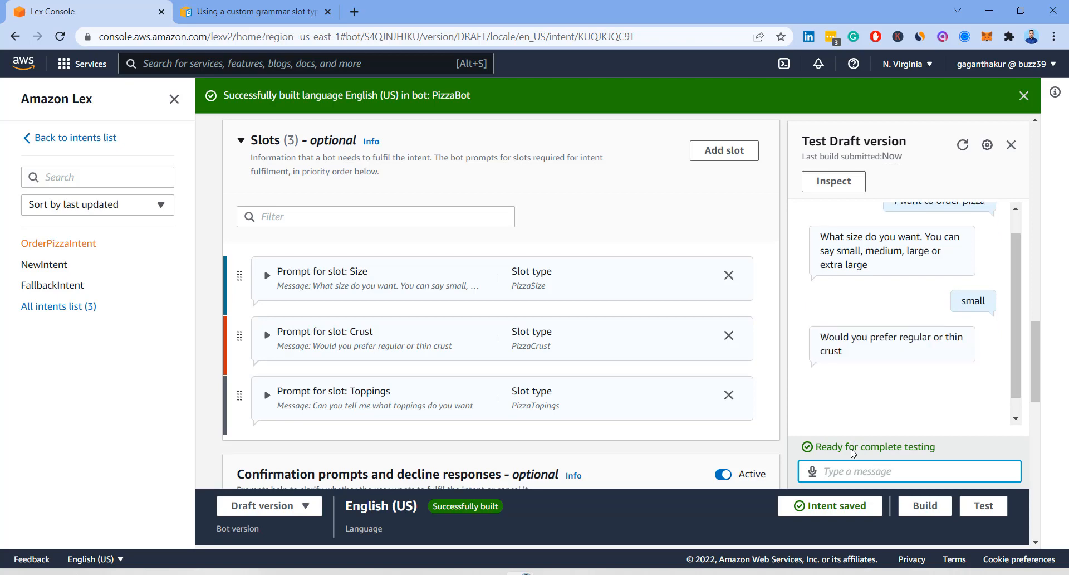
{"action": "type", "text": "thin"}
{"action": "key", "text": "Return"}
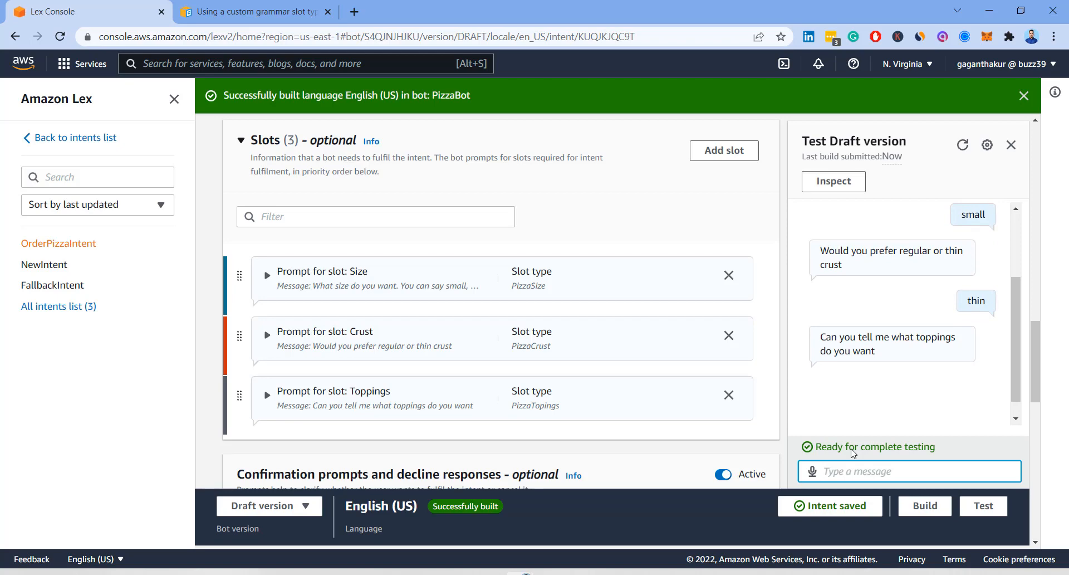
Step: Answer the toppings question with "chicken and onions" in the test chat
{"action": "type", "text": "chicken and"}
{"action": "type", "text": " oi"}
{"action": "type", "text": "nions"}
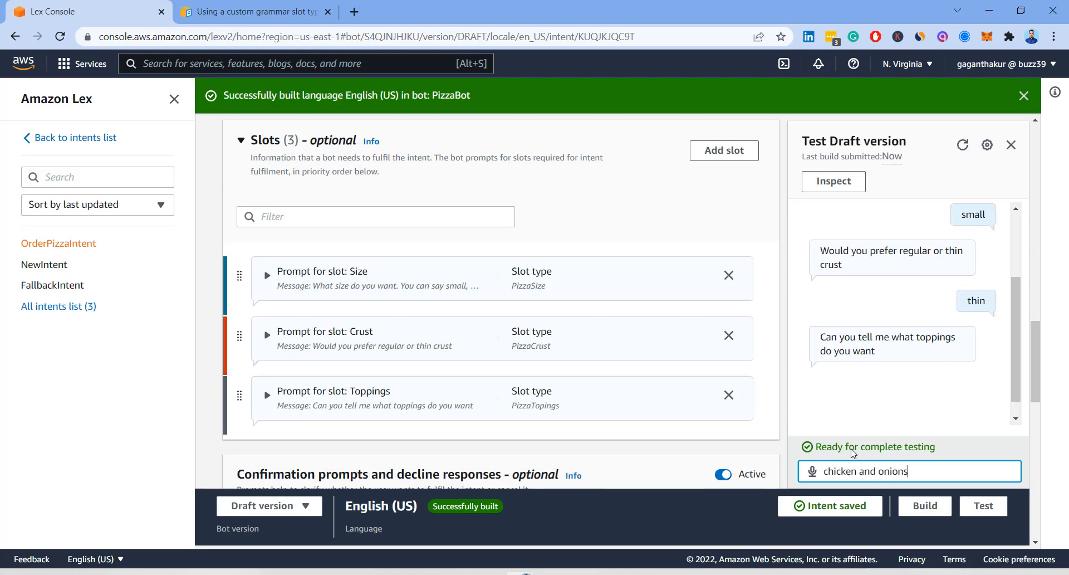
{"action": "key", "text": "Return"}
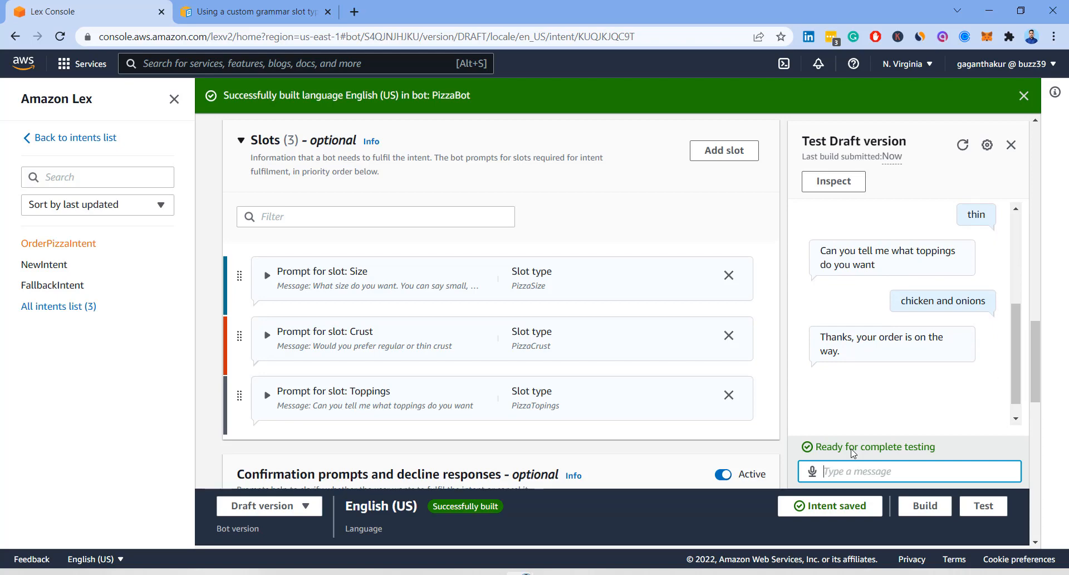
Step: Review the test conversation and inspect the JSON request and response for the order message
{"action": "scroll", "coordinate": [970, 286], "scroll_direction": "up", "scroll_amount": 3}
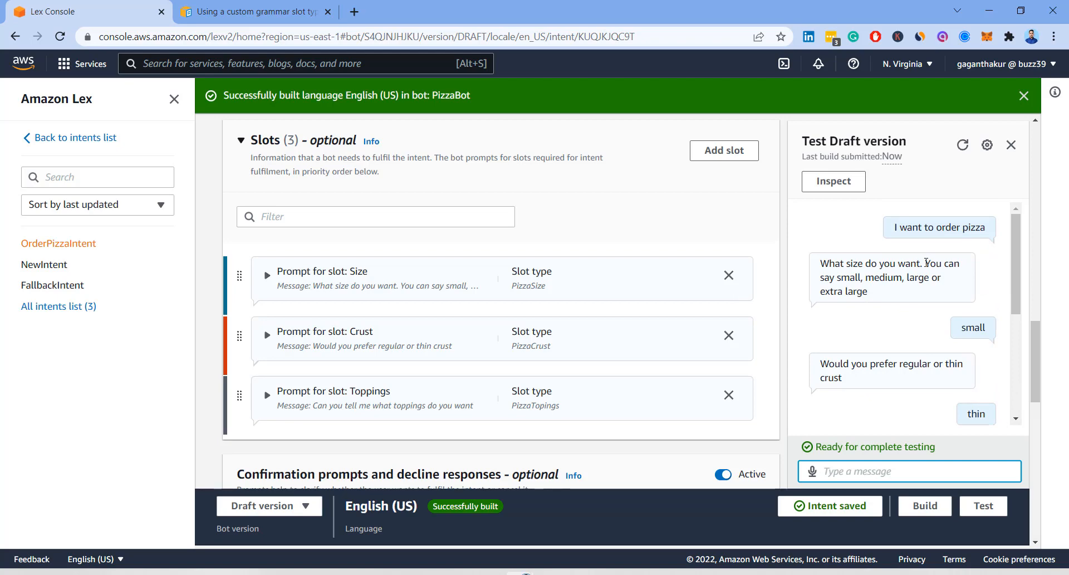
{"action": "scroll", "coordinate": [926, 261], "scroll_direction": "down", "scroll_amount": 4}
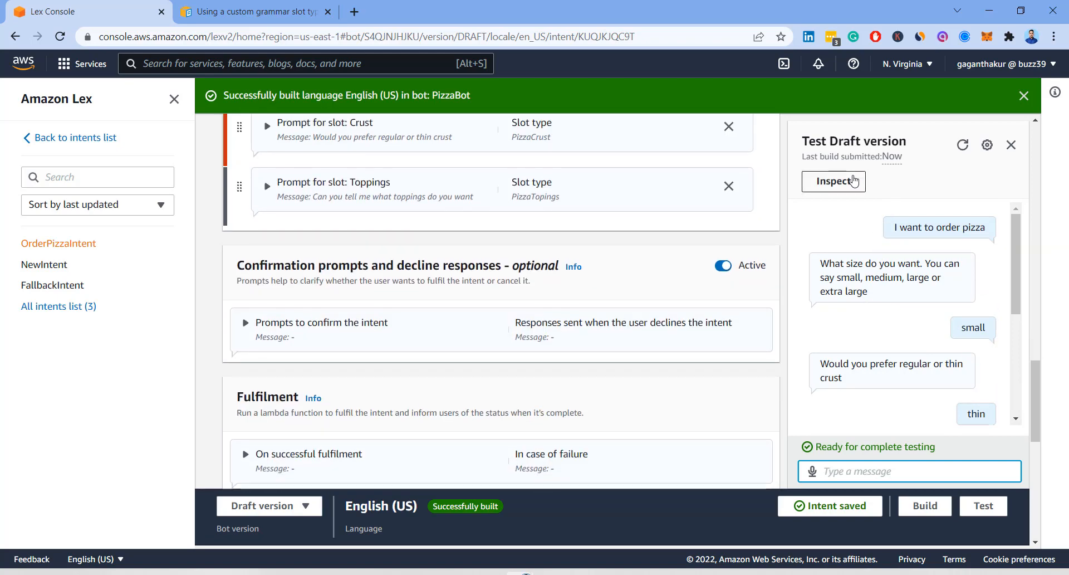
{"action": "left_click", "coordinate": [854, 181]}
{"action": "left_click", "coordinate": [629, 187]}
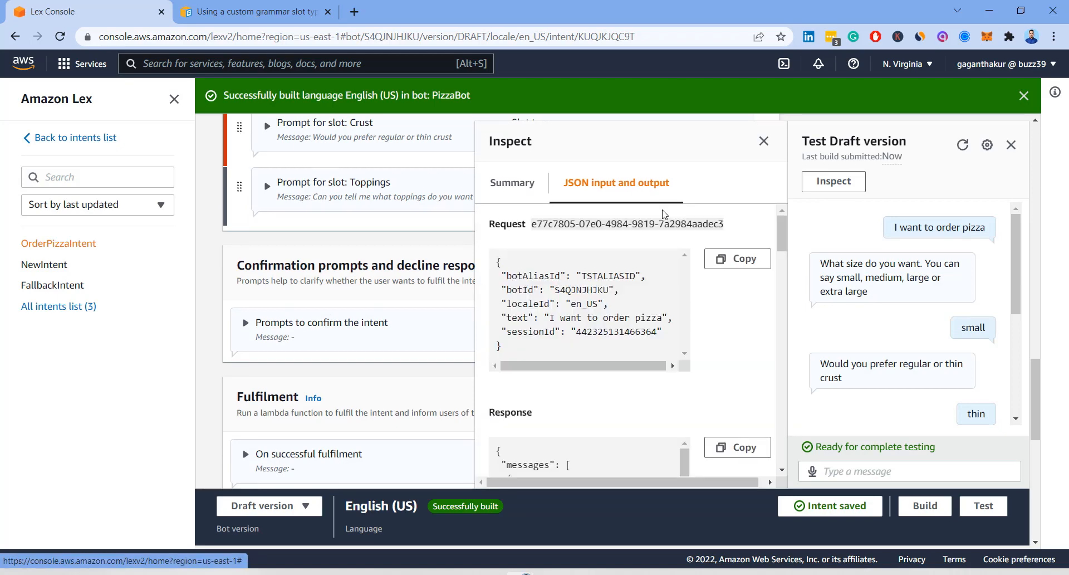
{"action": "scroll", "coordinate": [648, 273], "scroll_direction": "up", "scroll_amount": 2}
{"action": "scroll", "coordinate": [650, 272], "scroll_direction": "down", "scroll_amount": 4}
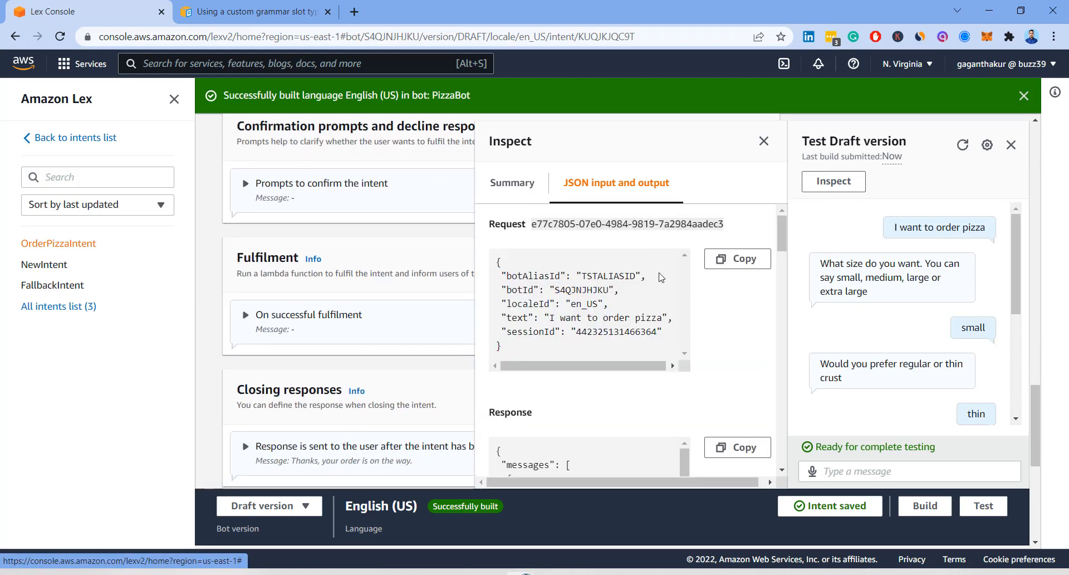
{"action": "left_click_drag", "start_coordinate": [782, 234], "coordinate": [781, 262]}
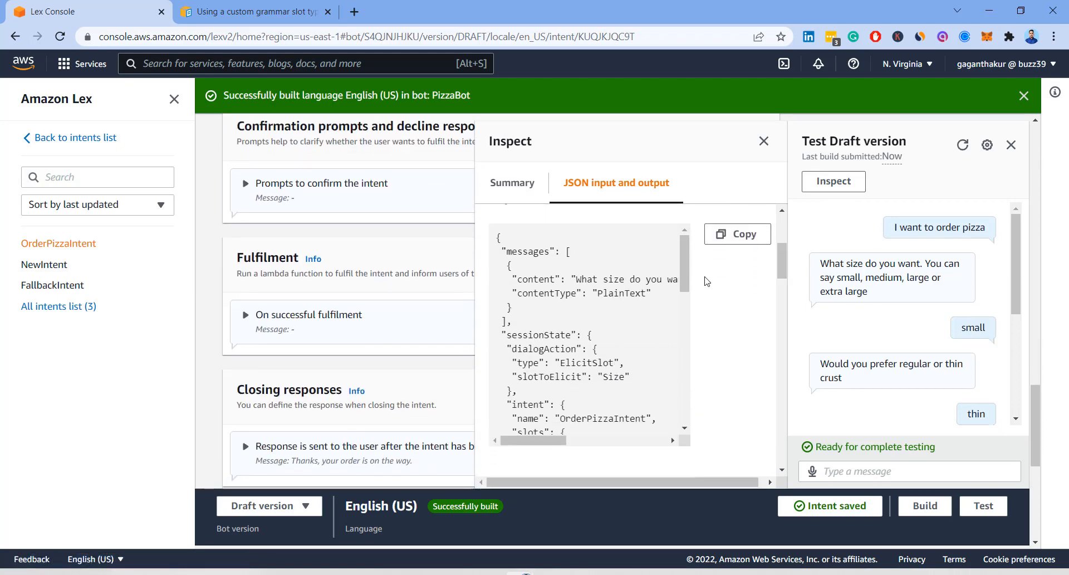
{"action": "scroll", "coordinate": [604, 273], "scroll_direction": "down", "scroll_amount": 3}
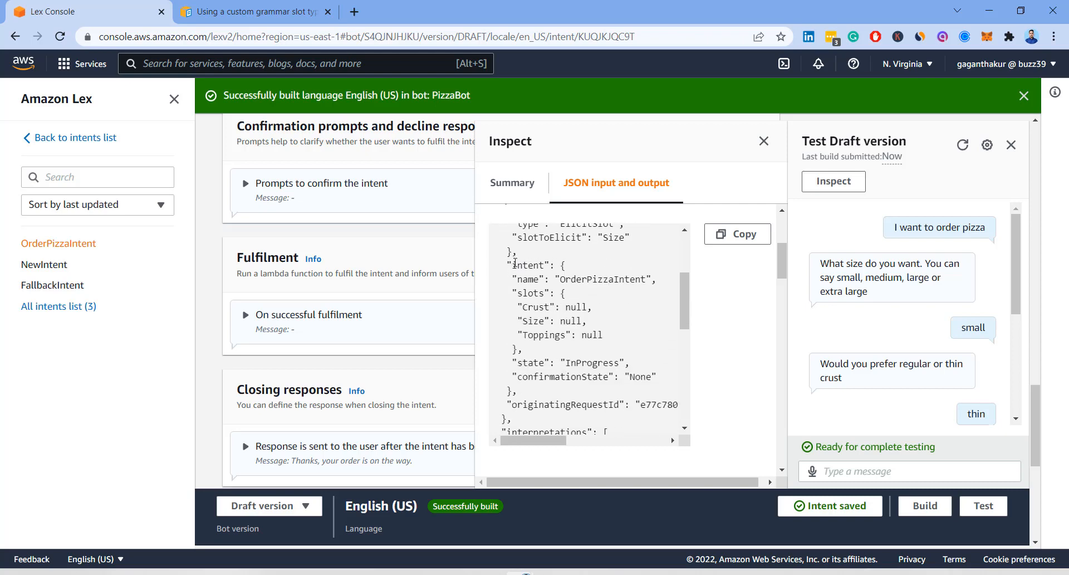
Step: Examine the intent name, slot values and interpretations in the JSON response, and check the end of the test conversation
{"action": "double_click", "coordinate": [600, 279]}
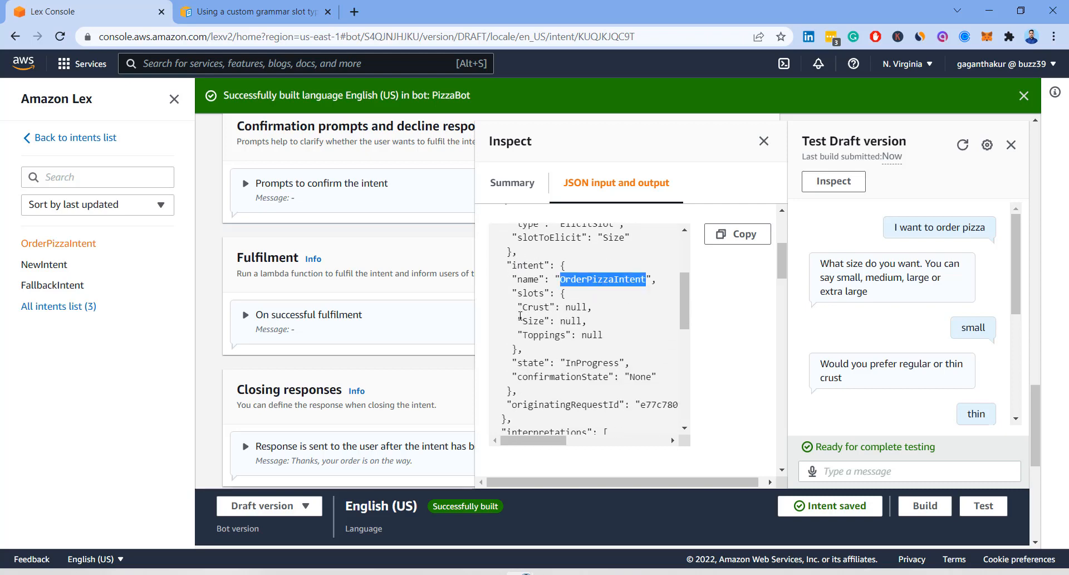
{"action": "left_click", "coordinate": [584, 335]}
{"action": "left_click_drag", "start_coordinate": [604, 335], "coordinate": [540, 299]}
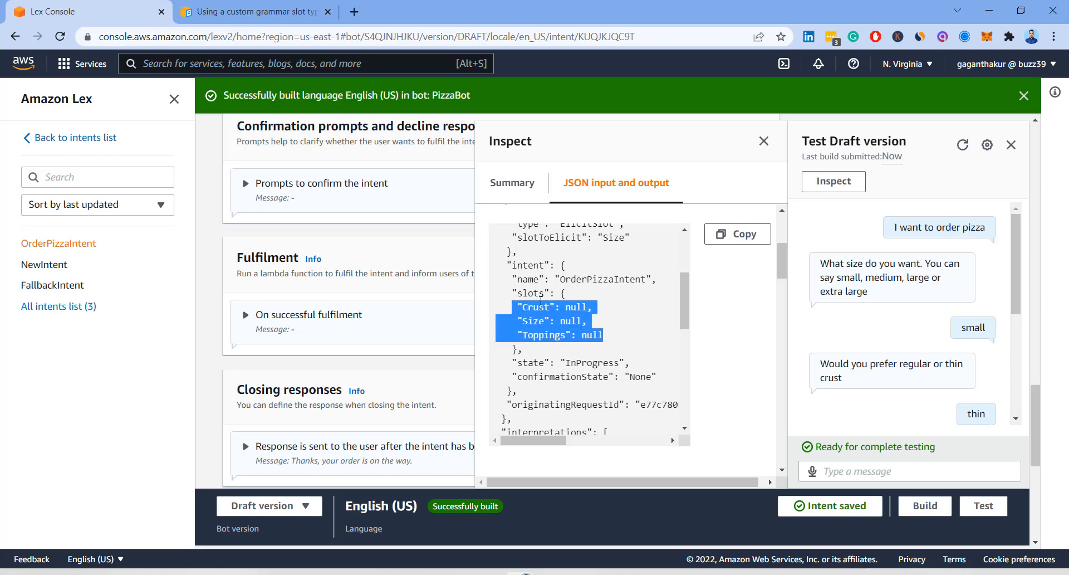
{"action": "left_click", "coordinate": [538, 307]}
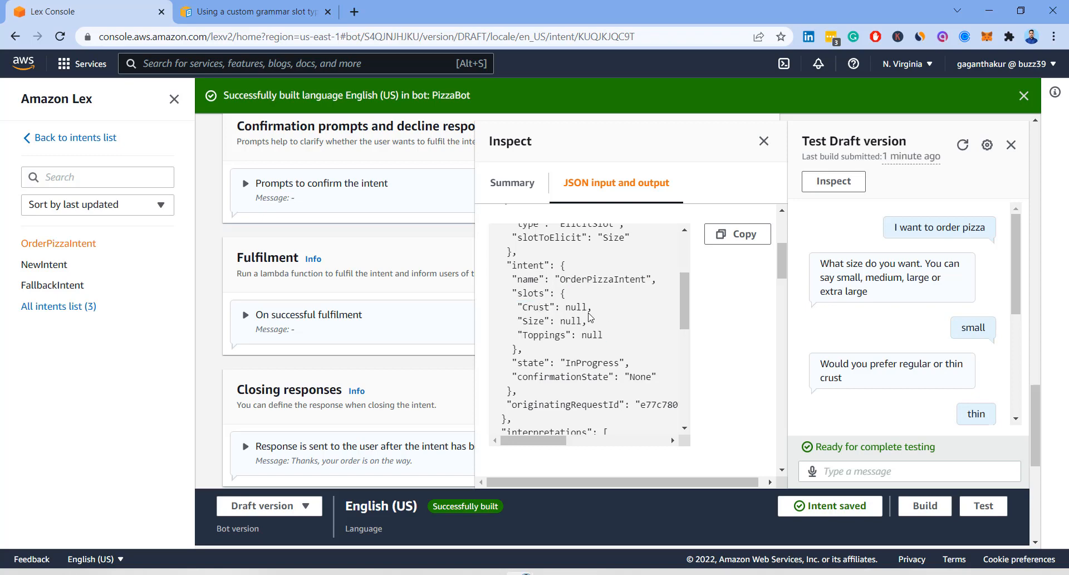
{"action": "scroll", "coordinate": [574, 320], "scroll_direction": "down", "scroll_amount": 2}
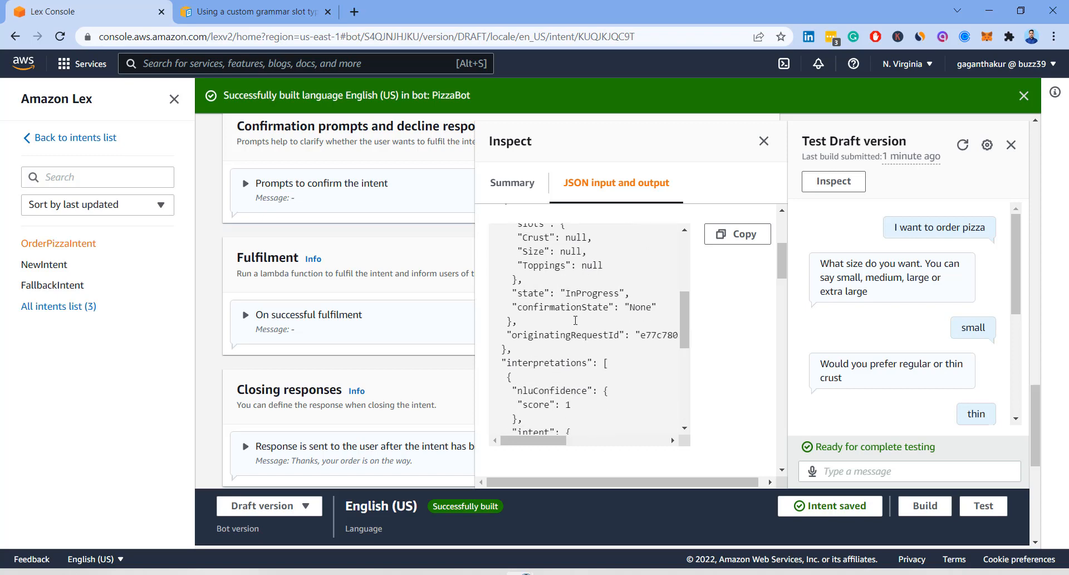
{"action": "scroll", "coordinate": [606, 325], "scroll_direction": "down", "scroll_amount": 1}
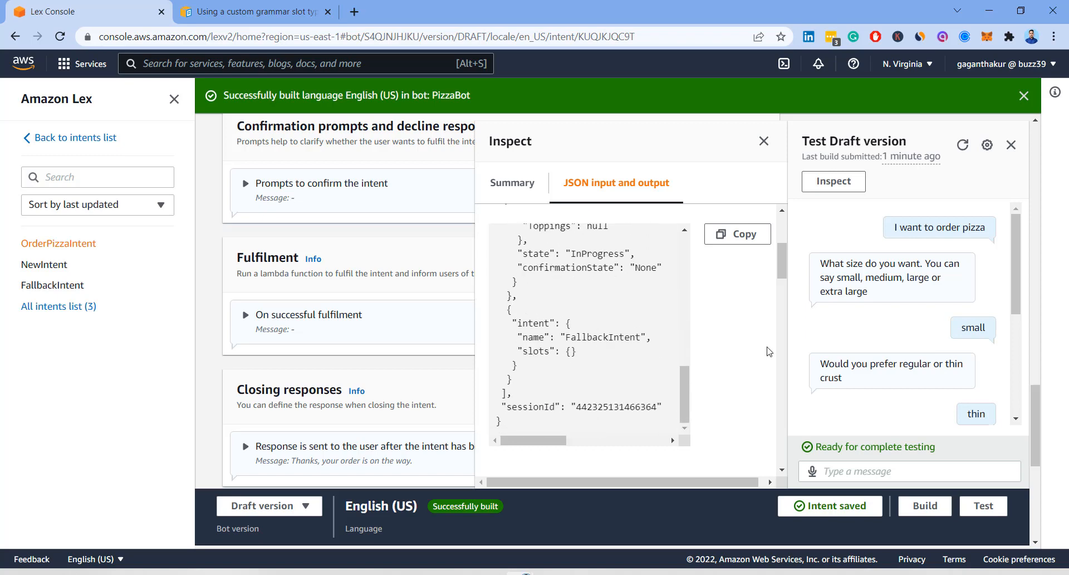
{"action": "scroll", "coordinate": [615, 316], "scroll_direction": "up", "scroll_amount": 3}
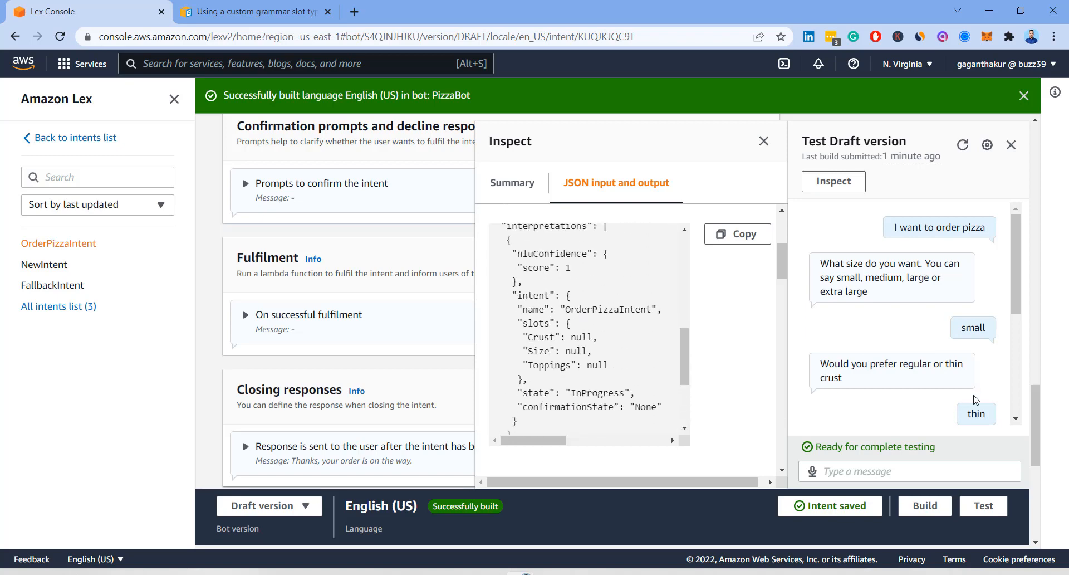
{"action": "scroll", "coordinate": [913, 382], "scroll_direction": "down", "scroll_amount": 3}
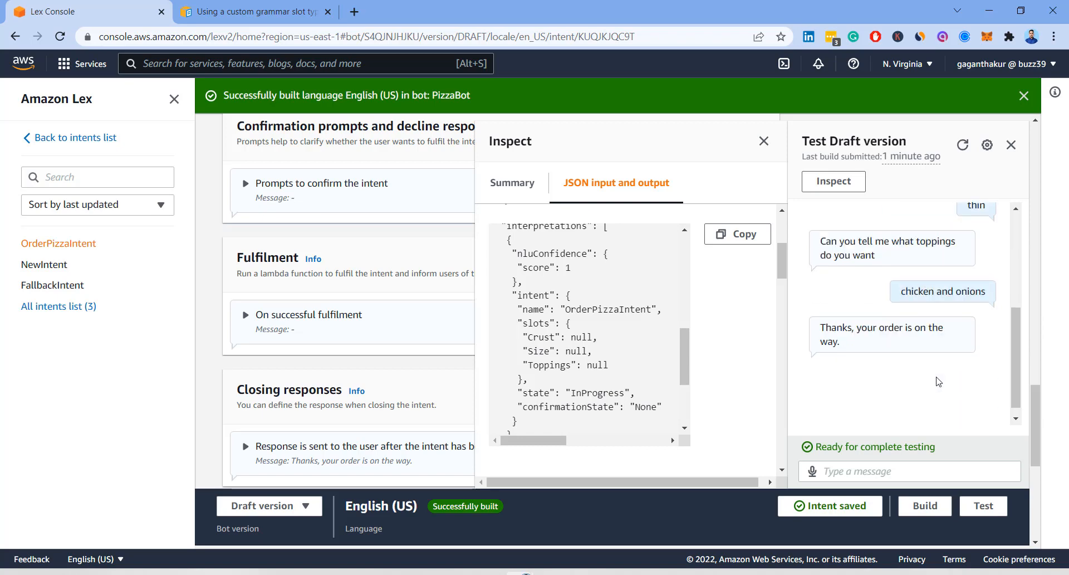